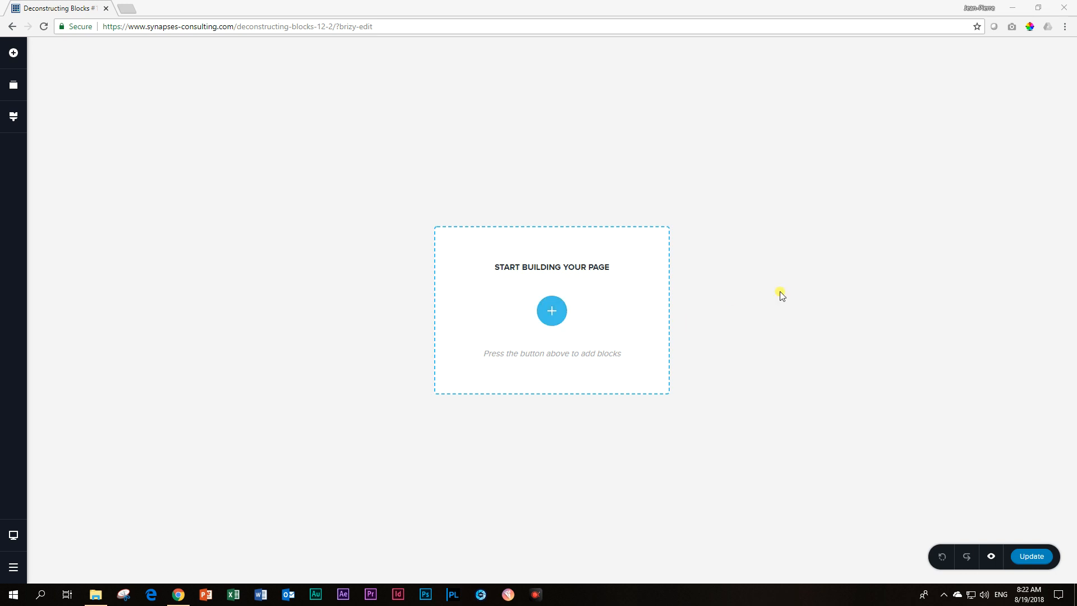
# - Insert the ready-made Our Offices block from the Blocks library onto the page
pyautogui.click(551, 312)
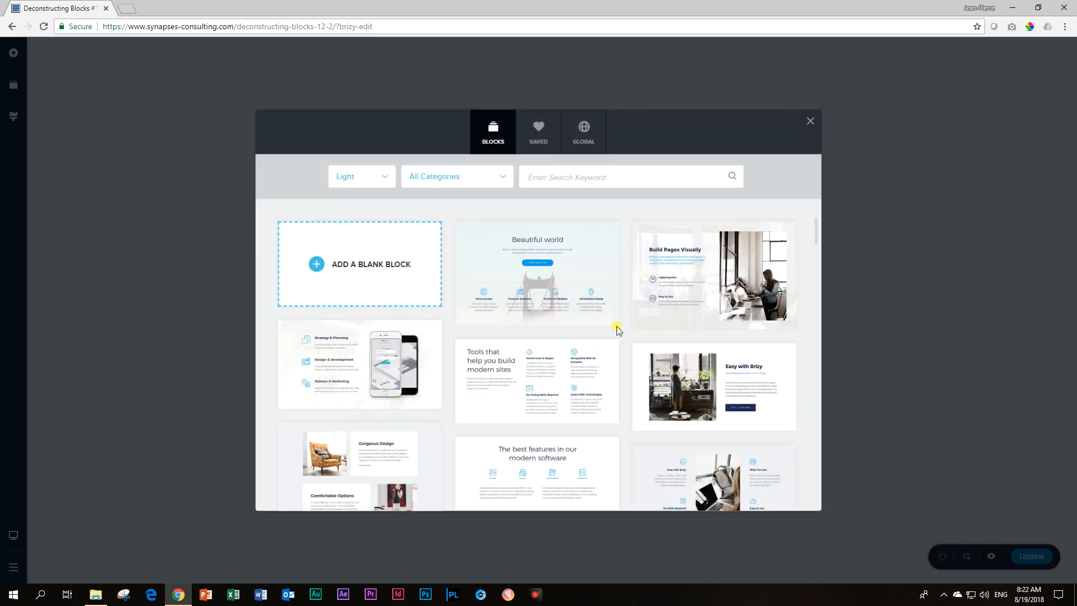
pyautogui.scroll(-3, 617, 326)
pyautogui.scroll(-3, 617, 326)
pyautogui.scroll(-3, 644, 325)
pyautogui.scroll(-3, 642, 325)
pyautogui.scroll(-3, 640, 320)
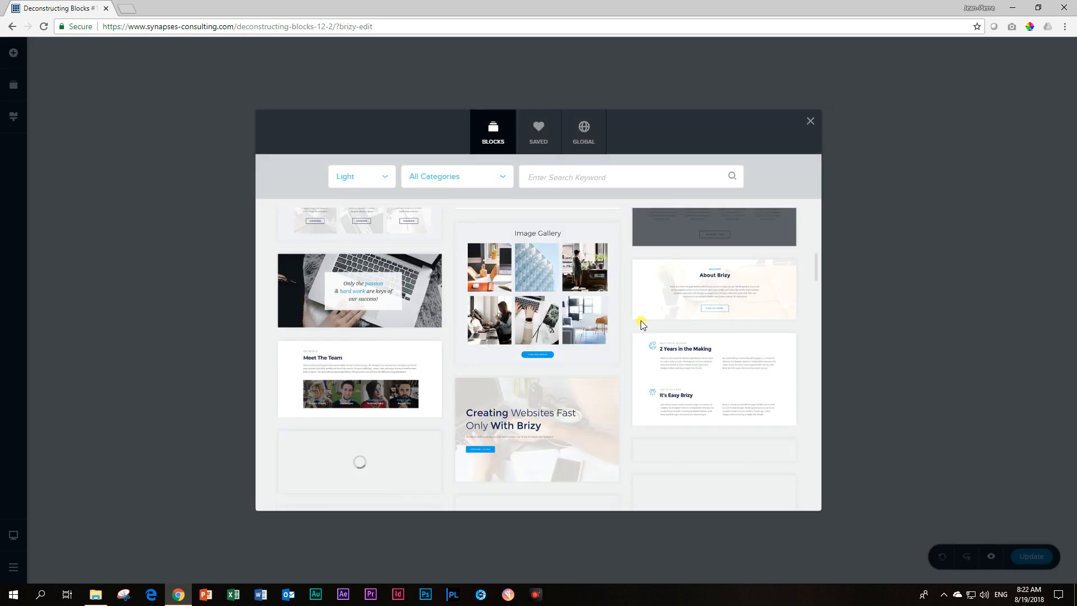
pyautogui.scroll(-3, 640, 321)
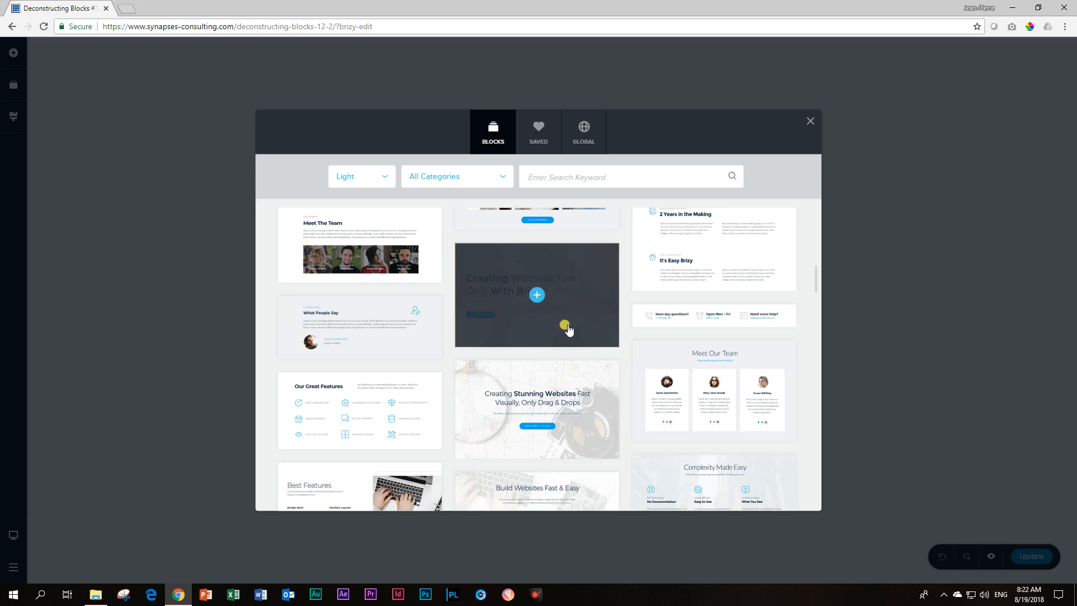
pyautogui.scroll(-3, 568, 327)
pyautogui.scroll(-3, 568, 327)
pyautogui.scroll(-3, 568, 327)
pyautogui.scroll(-3, 568, 328)
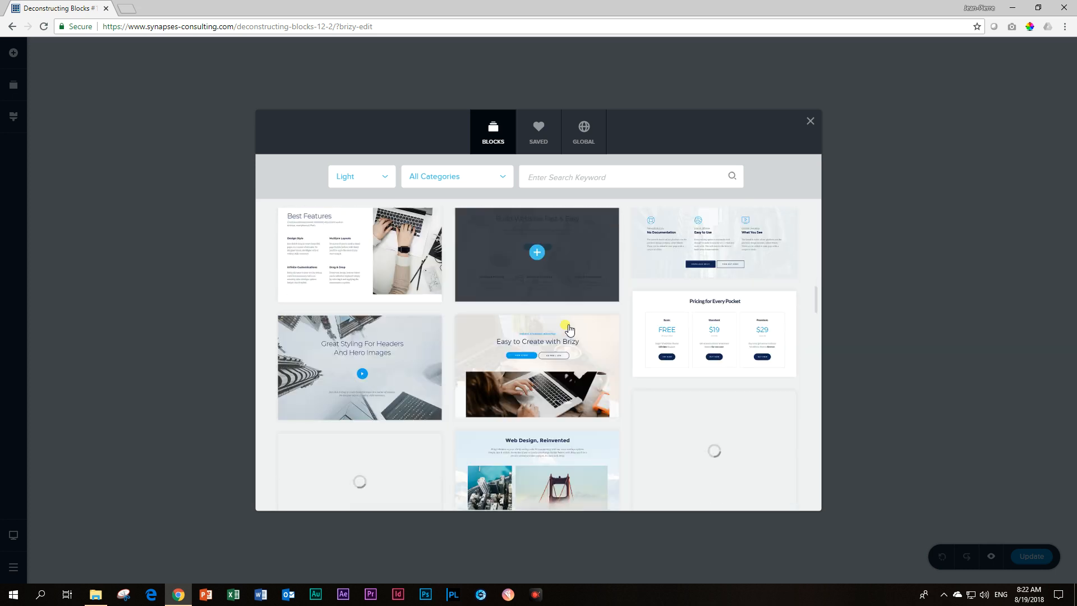
pyautogui.scroll(-3, 568, 327)
pyautogui.scroll(-3, 567, 327)
pyautogui.scroll(-3, 567, 327)
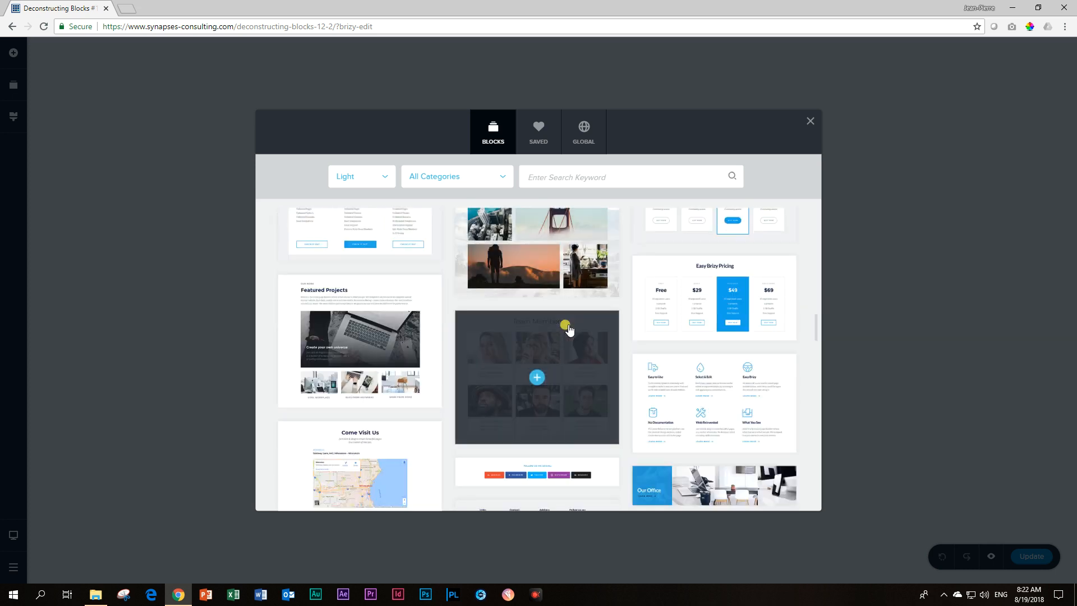
pyautogui.scroll(-3, 568, 327)
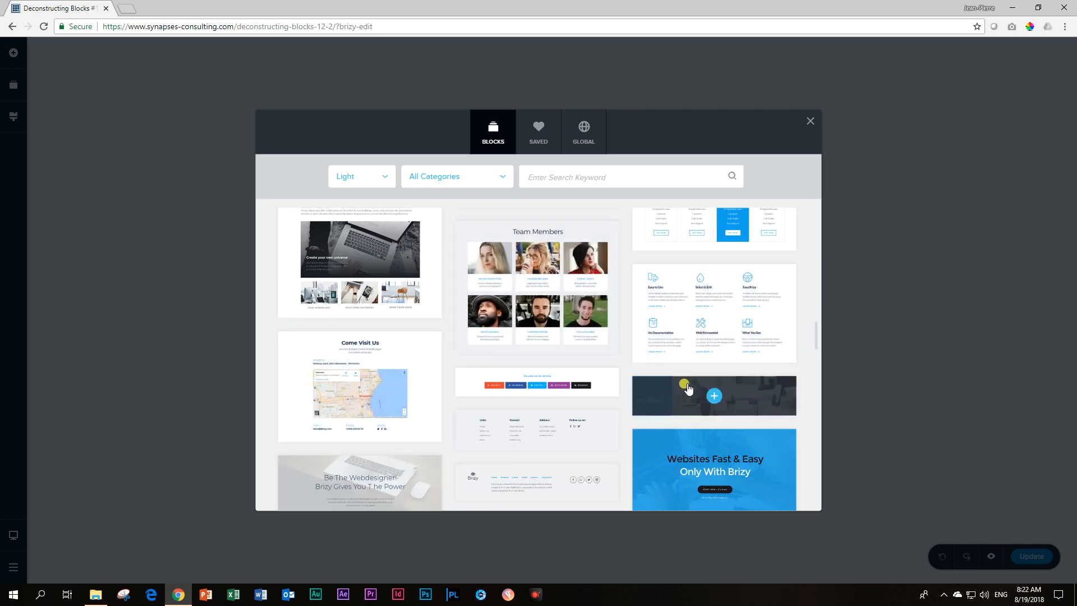
pyautogui.click(714, 396)
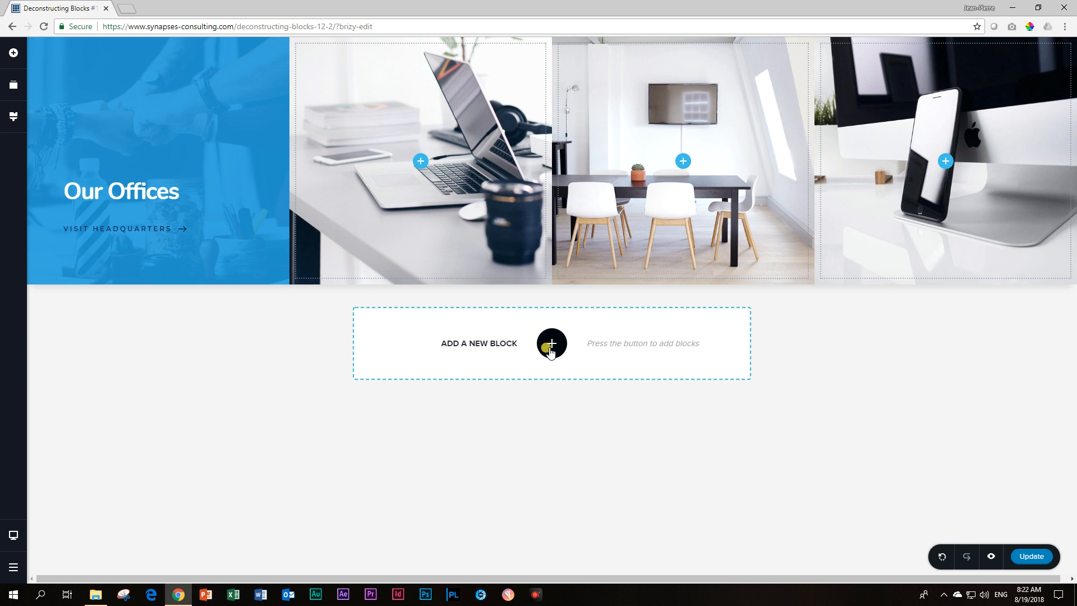
# - Add a blank block below, replace its default row with a Column element expanded to four columns
pyautogui.click(551, 343)
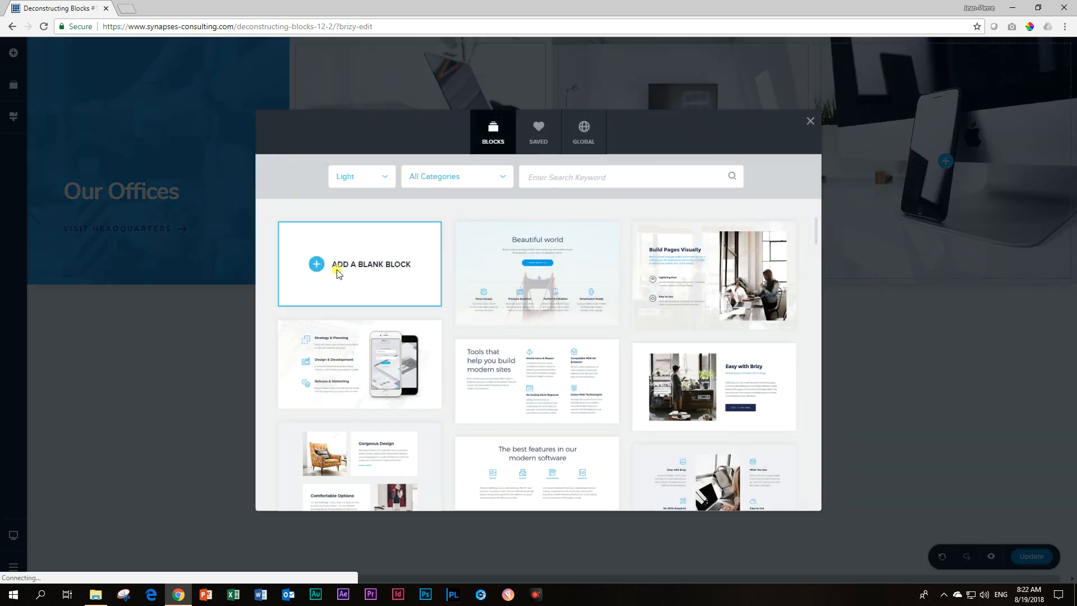
pyautogui.click(337, 272)
pyautogui.click(222, 328)
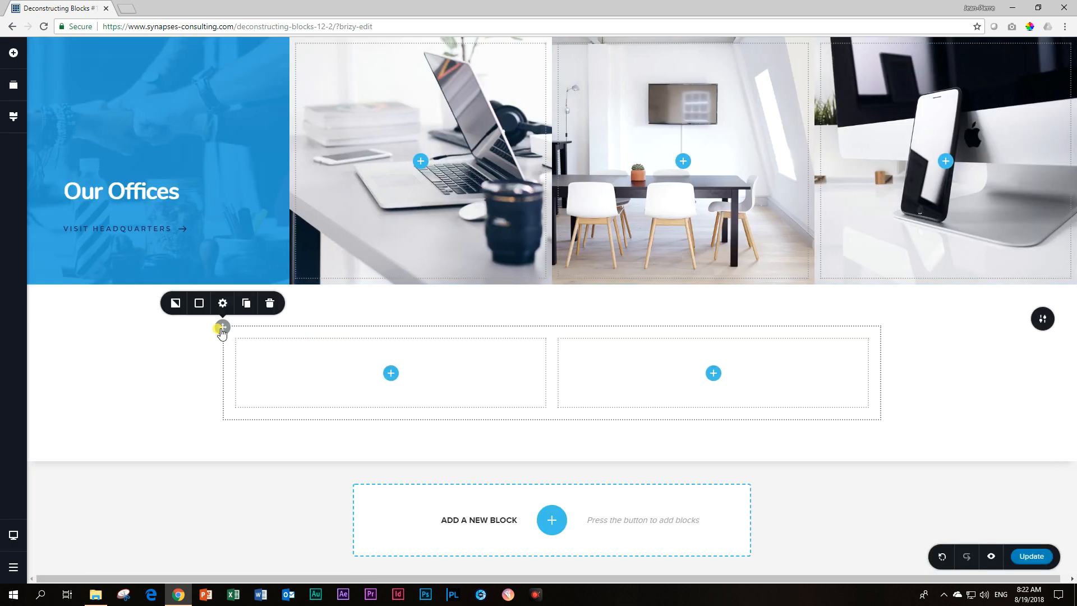
pyautogui.click(269, 302)
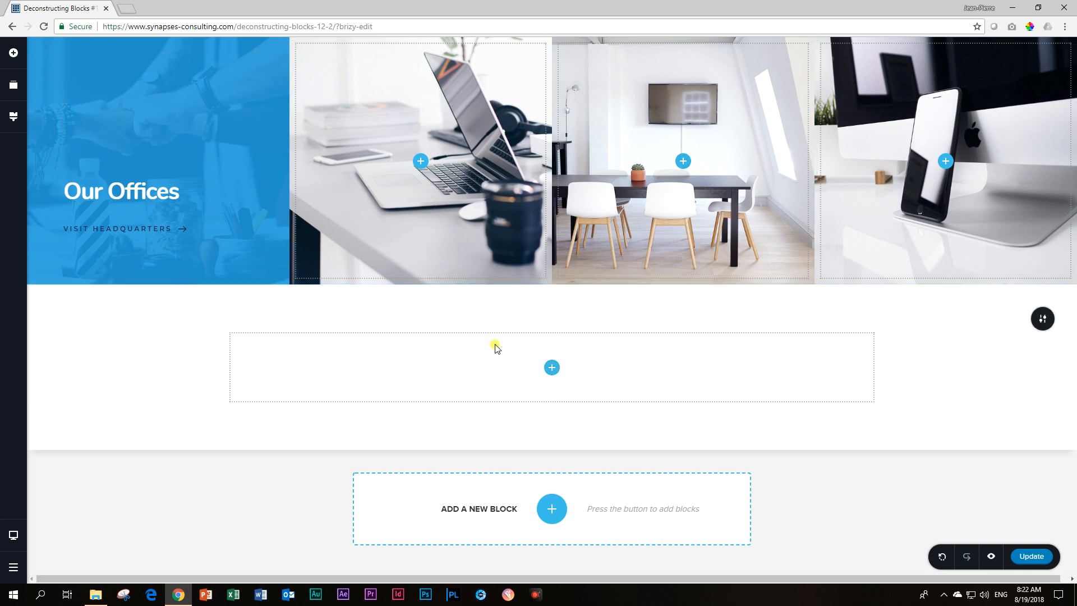
pyautogui.click(12, 53)
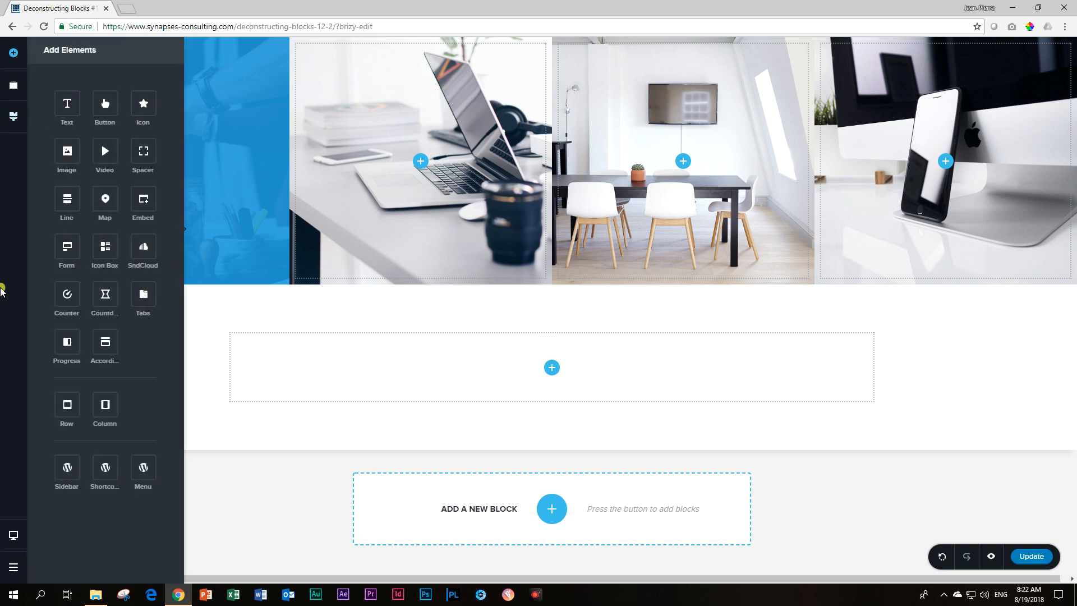
pyautogui.moveTo(104, 405); pyautogui.dragTo(545, 362)
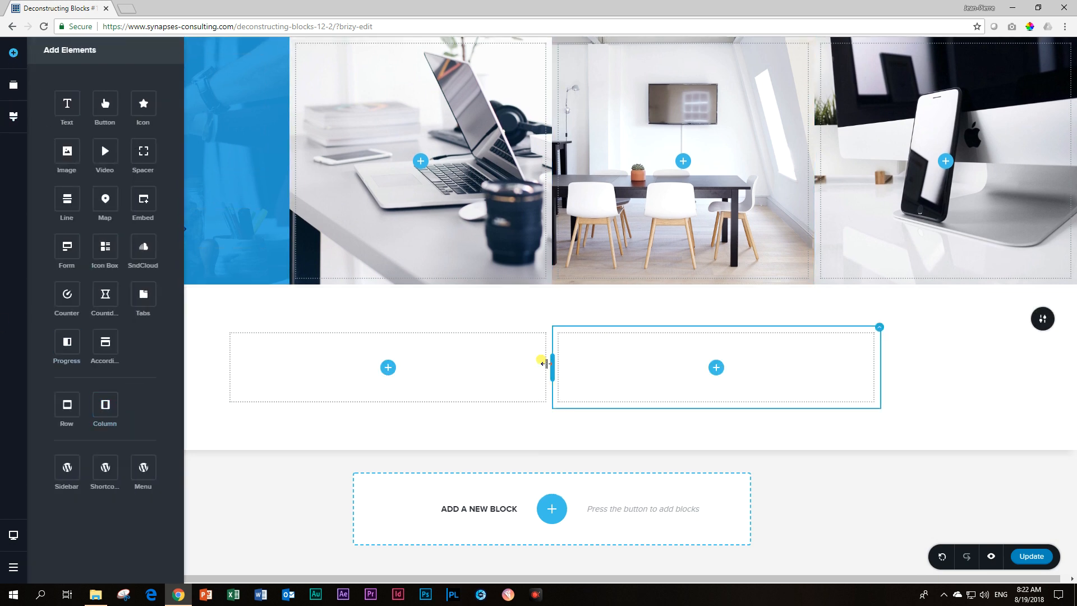
pyautogui.click(551, 329)
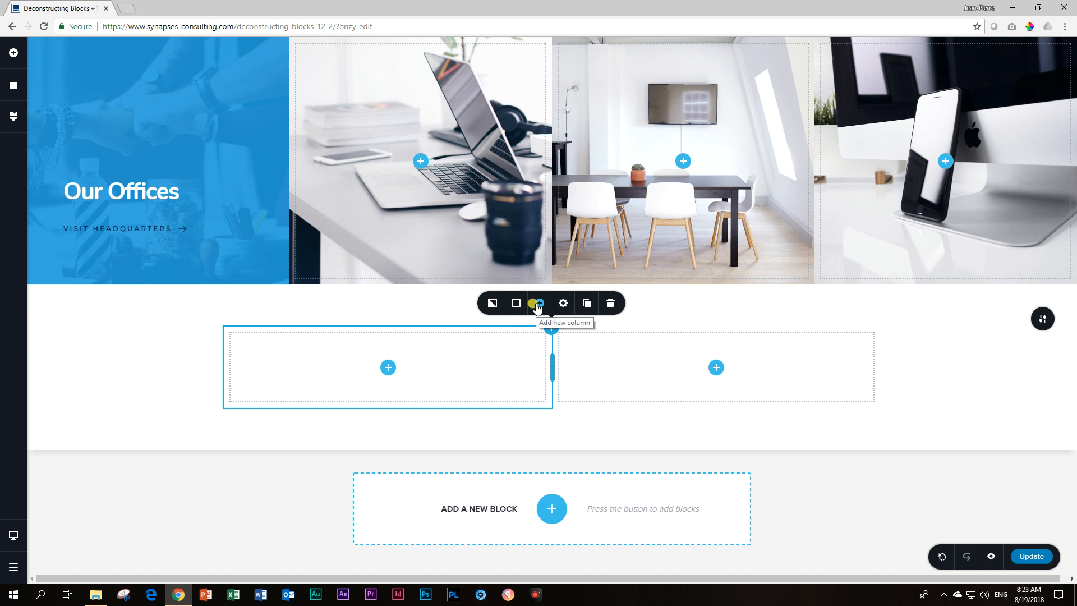
pyautogui.click(540, 305)
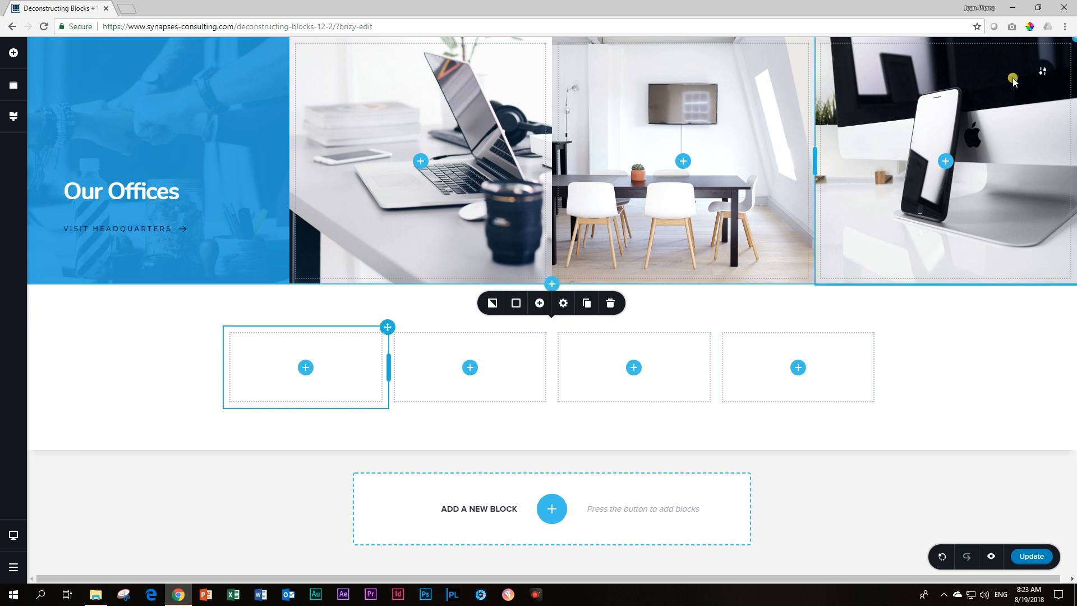
# - Set the new lower block's section width to Full
pyautogui.moveTo(1042, 72)
pyautogui.click(992, 72)
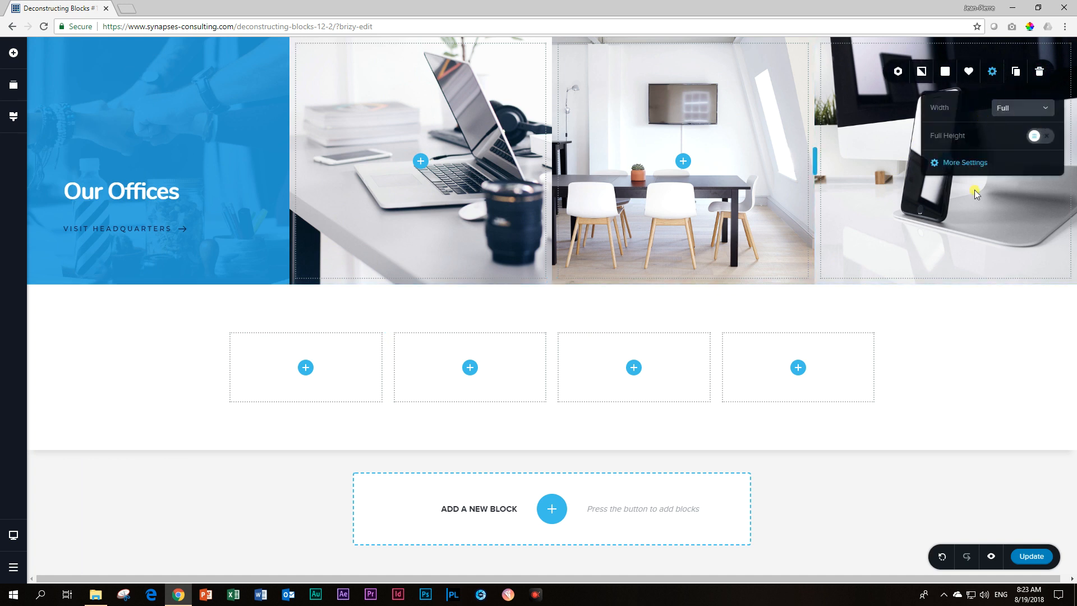
pyautogui.click(1041, 318)
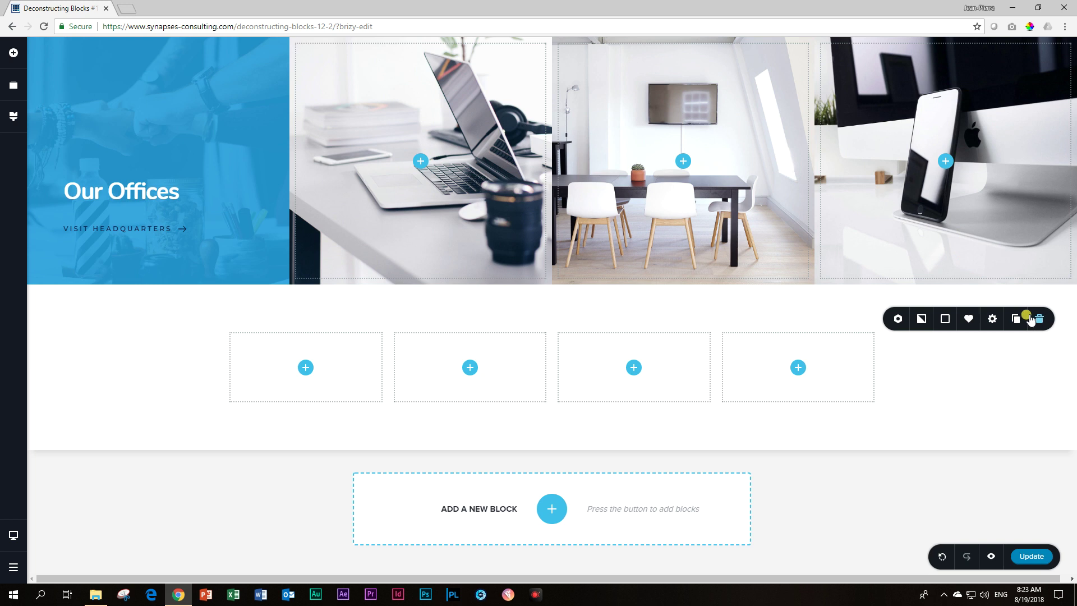
pyautogui.click(991, 318)
pyautogui.click(1020, 215)
pyautogui.click(1000, 250)
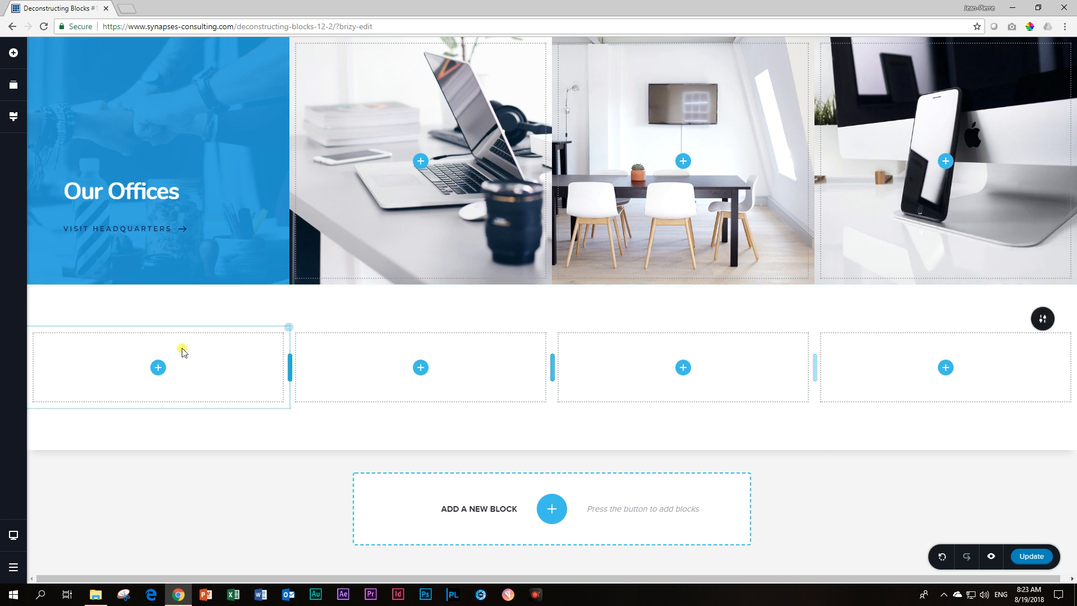
# - Set the first column's background image to the handshake photo from the Media Library
pyautogui.click(288, 329)
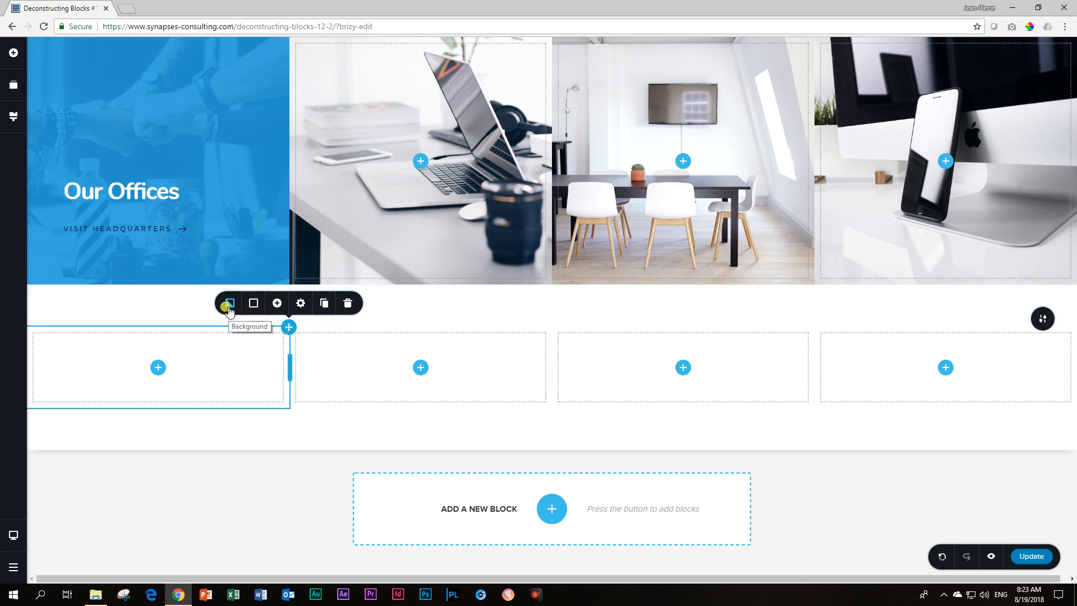
pyautogui.click(228, 304)
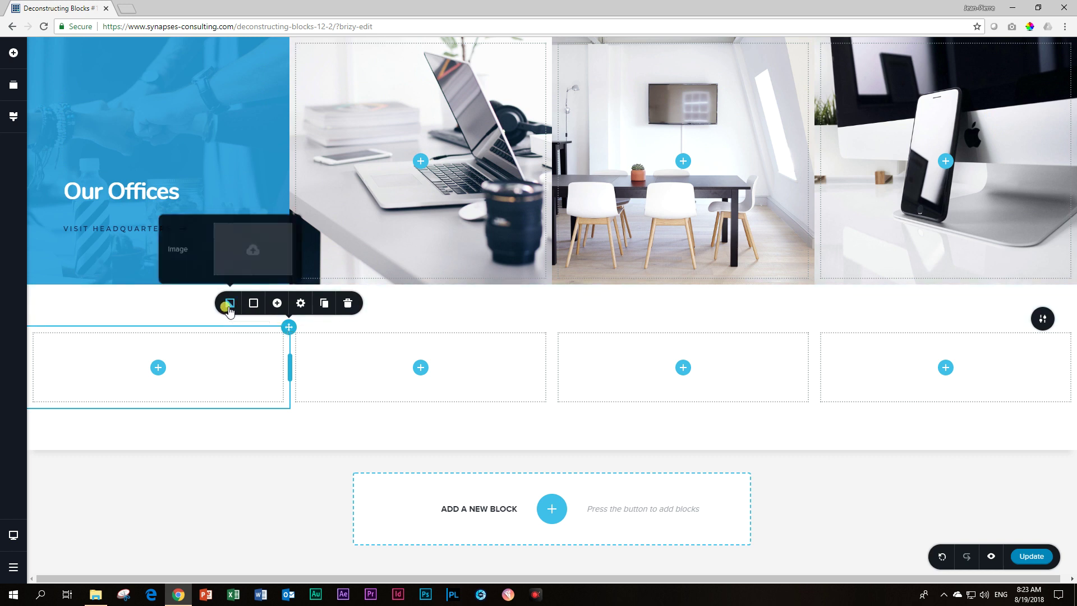
pyautogui.click(250, 254)
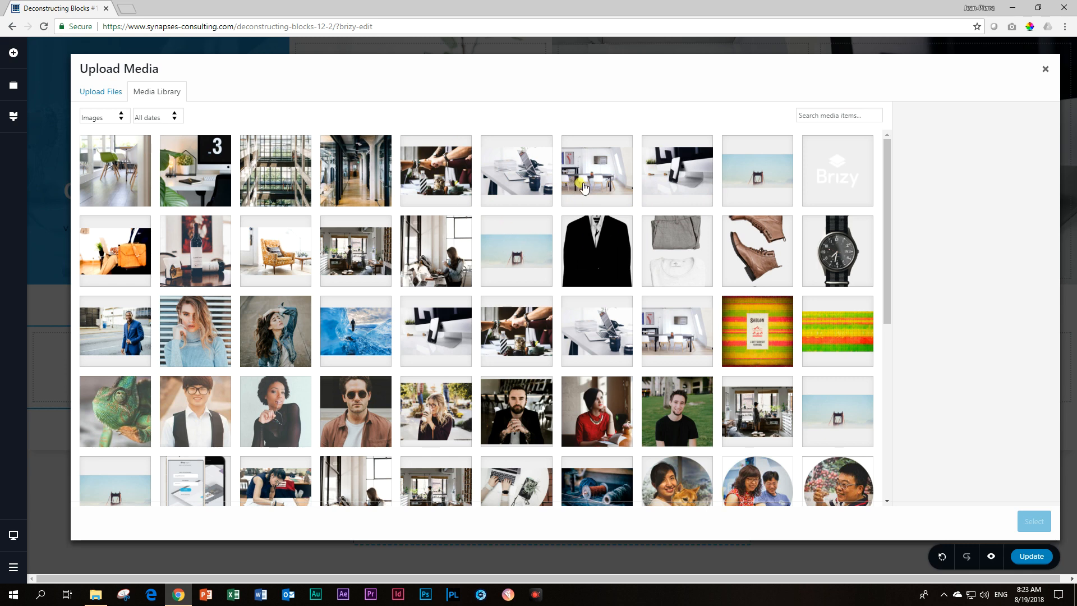
pyautogui.click(433, 179)
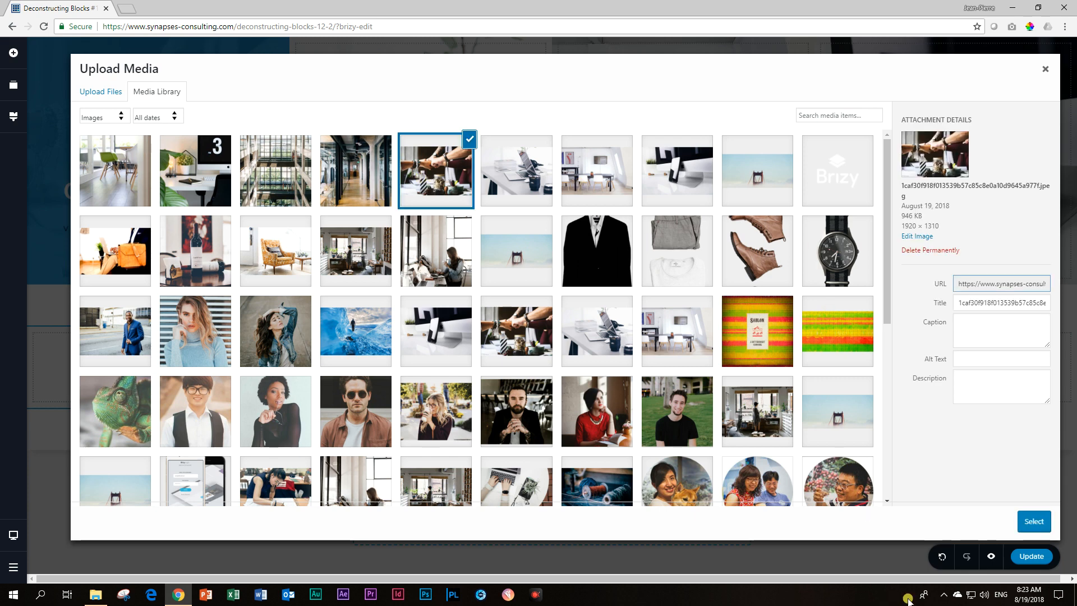
pyautogui.click(1033, 520)
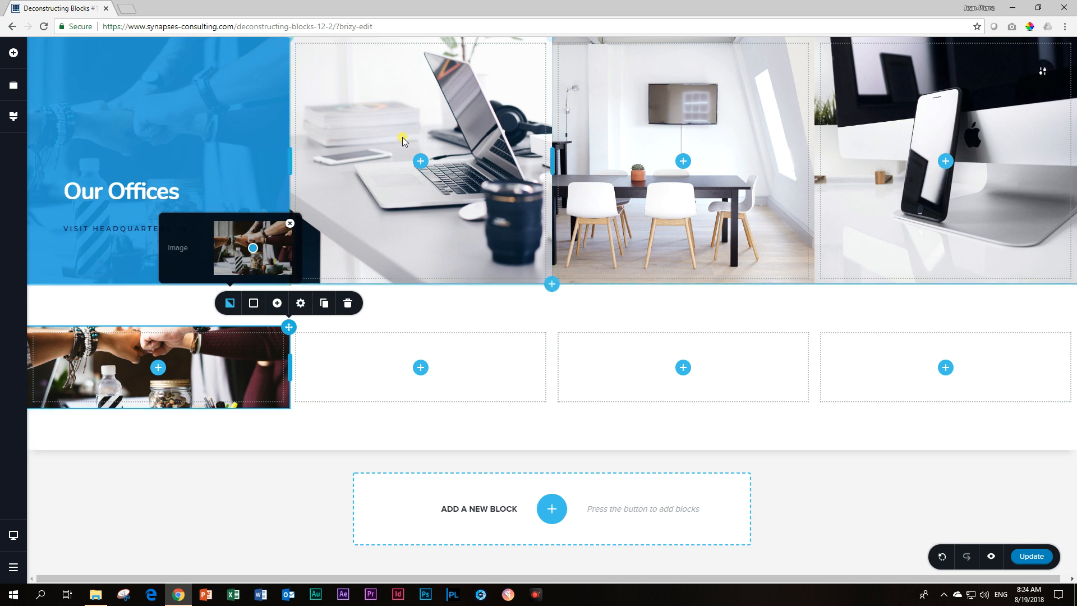
# - Set the second column's background to the laptop-on-desk photo
pyautogui.click(512, 352)
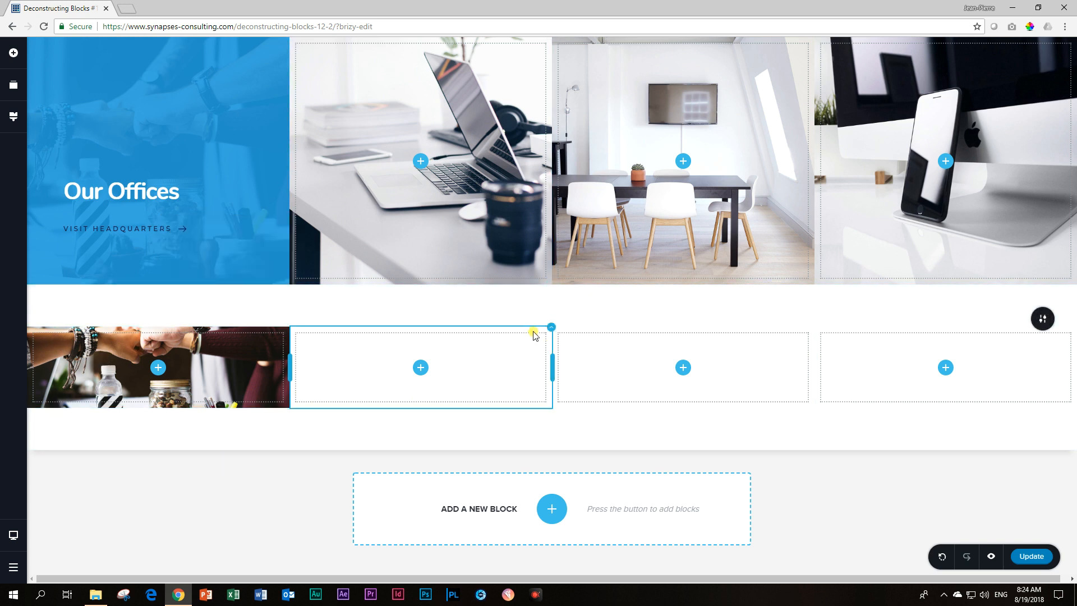
pyautogui.click(550, 327)
pyautogui.click(492, 303)
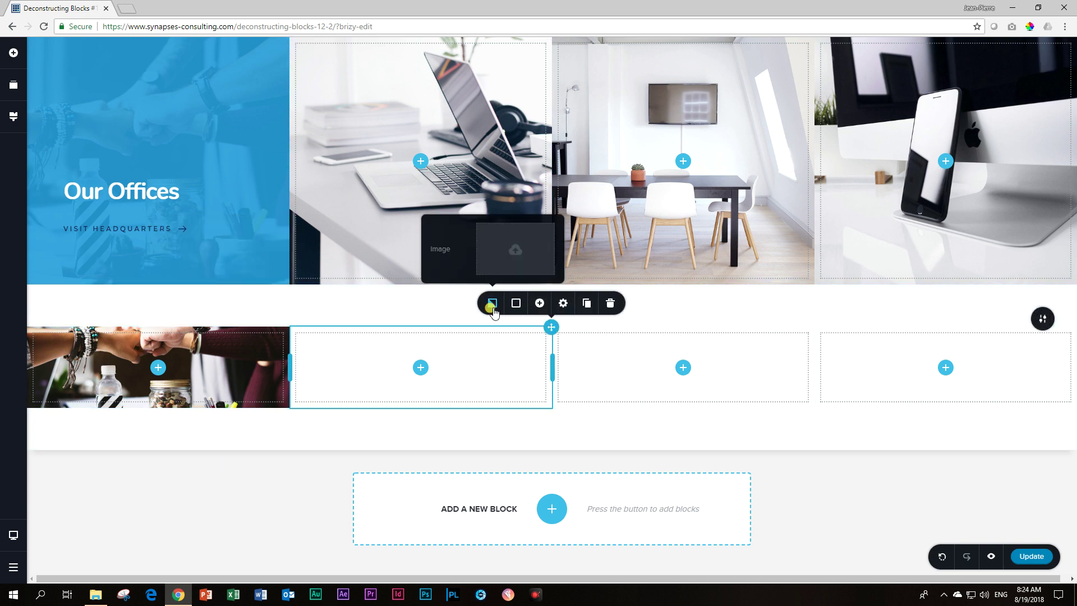
pyautogui.click(515, 249)
pyautogui.click(523, 168)
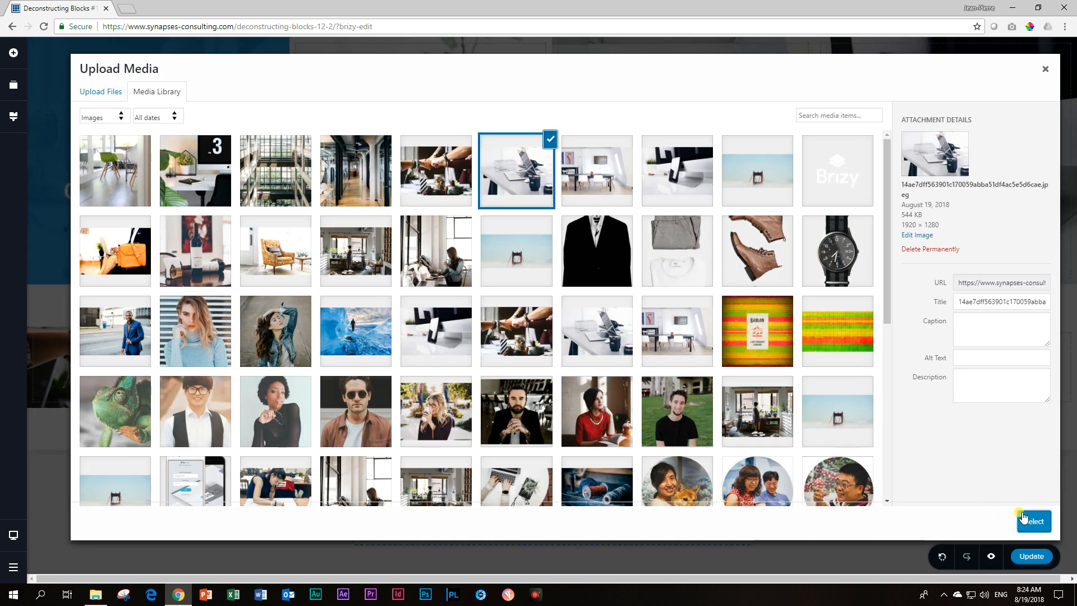
pyautogui.click(1033, 520)
# - Set the third column's background to the meeting-room-with-white-chairs photo
pyautogui.click(810, 337)
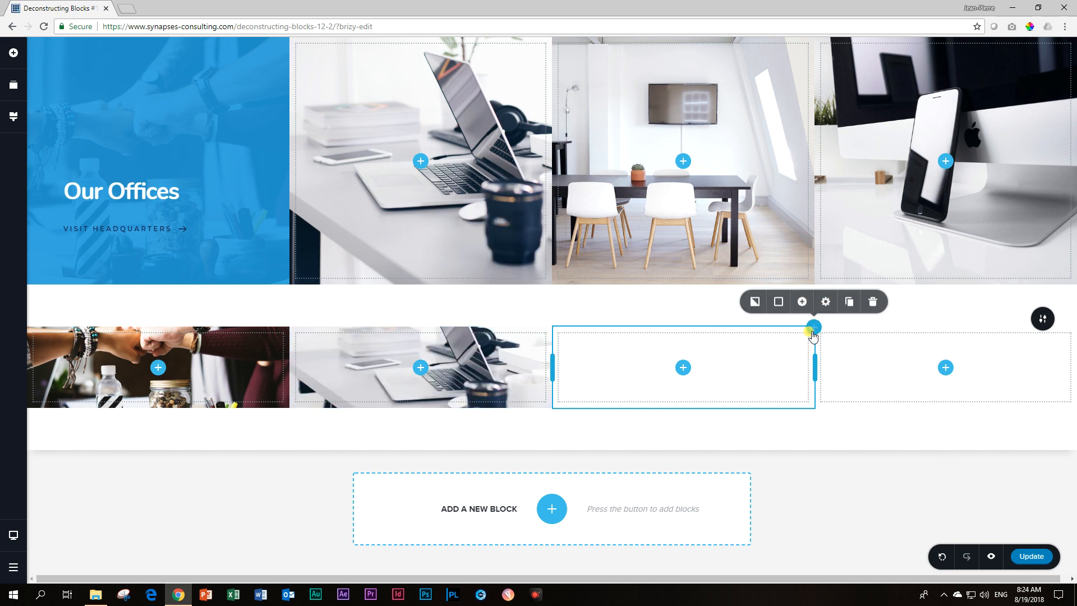
pyautogui.click(754, 303)
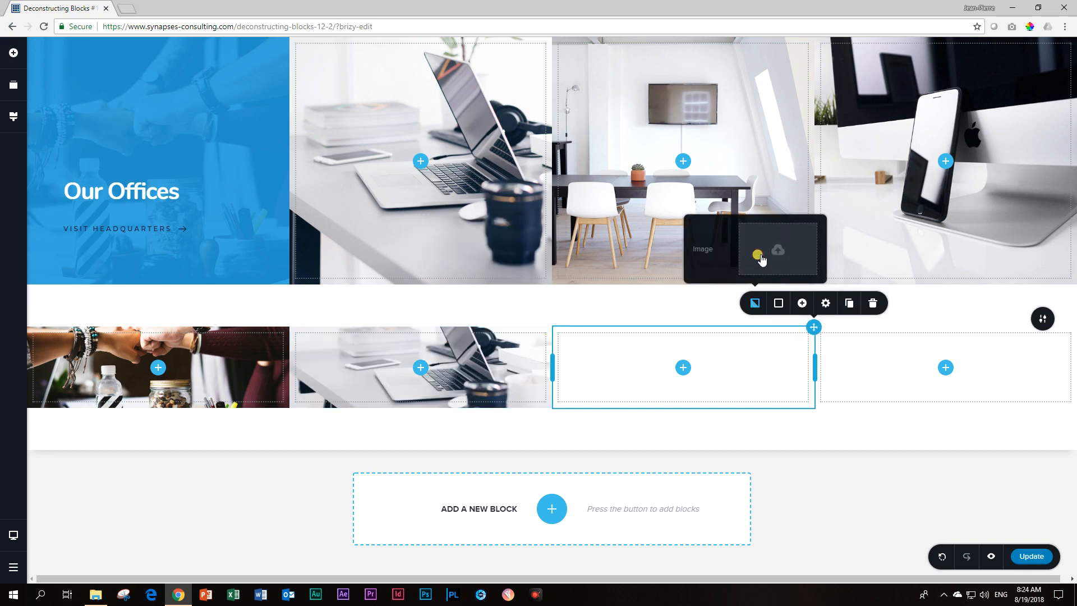
pyautogui.click(597, 171)
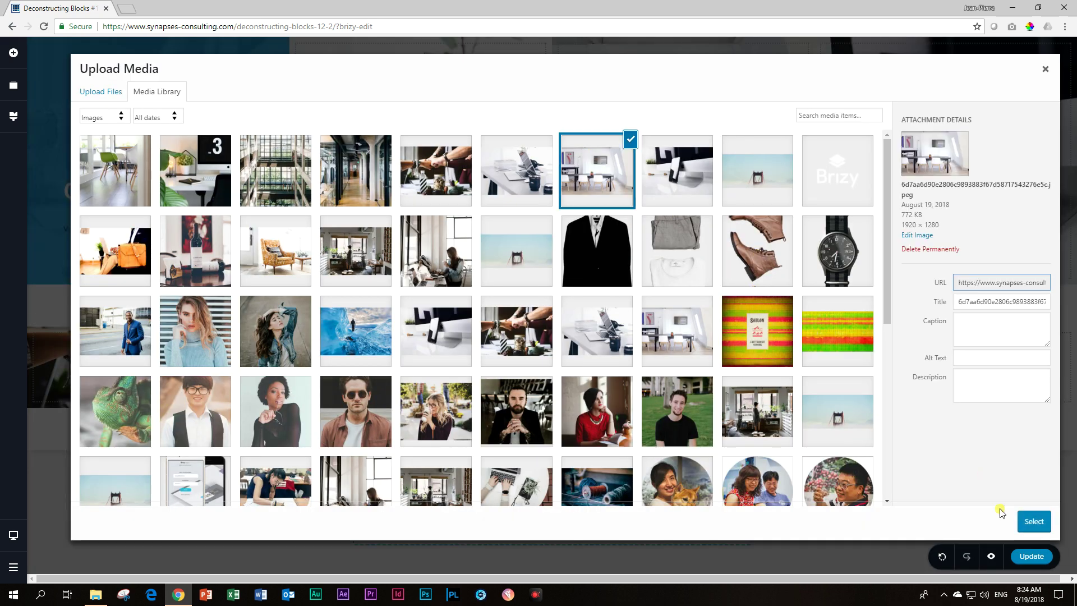
pyautogui.click(1033, 521)
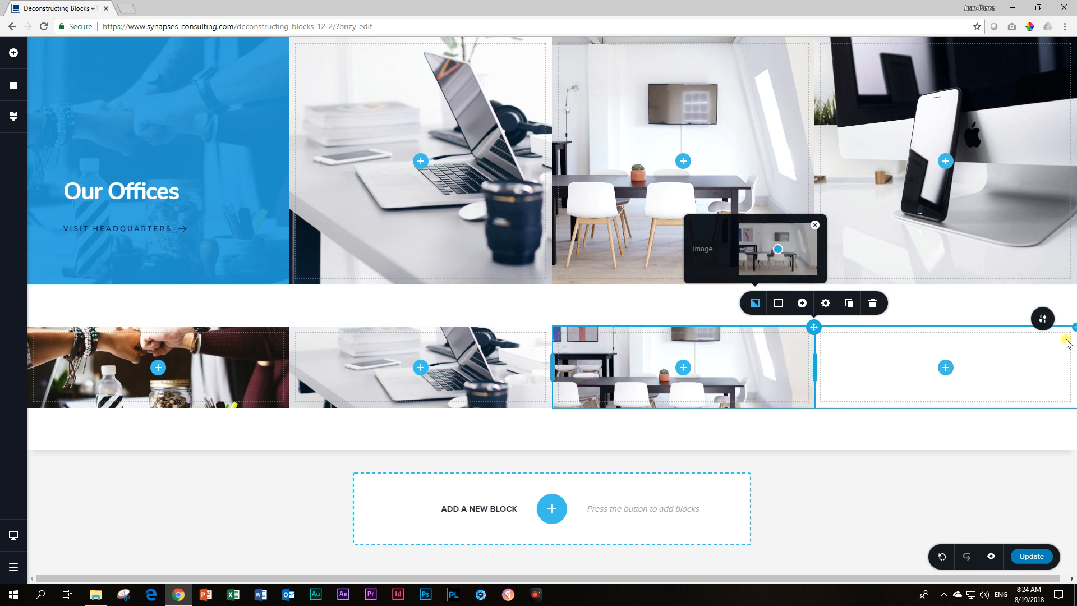
# - Set the fourth column's background to the phone-on-desk office photo
pyautogui.click(1009, 346)
pyautogui.click(944, 304)
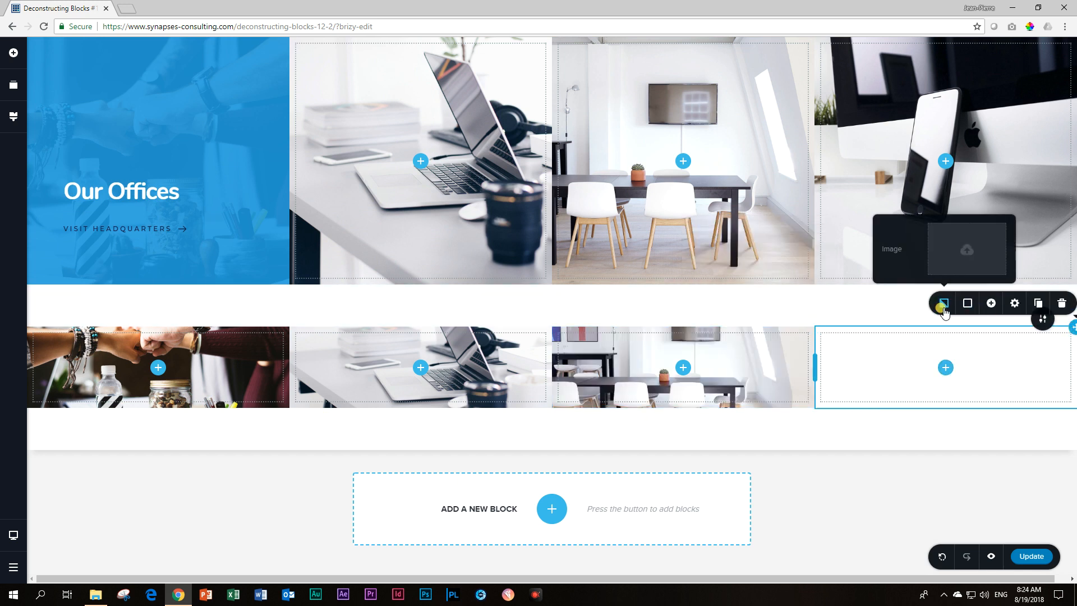
pyautogui.click(956, 249)
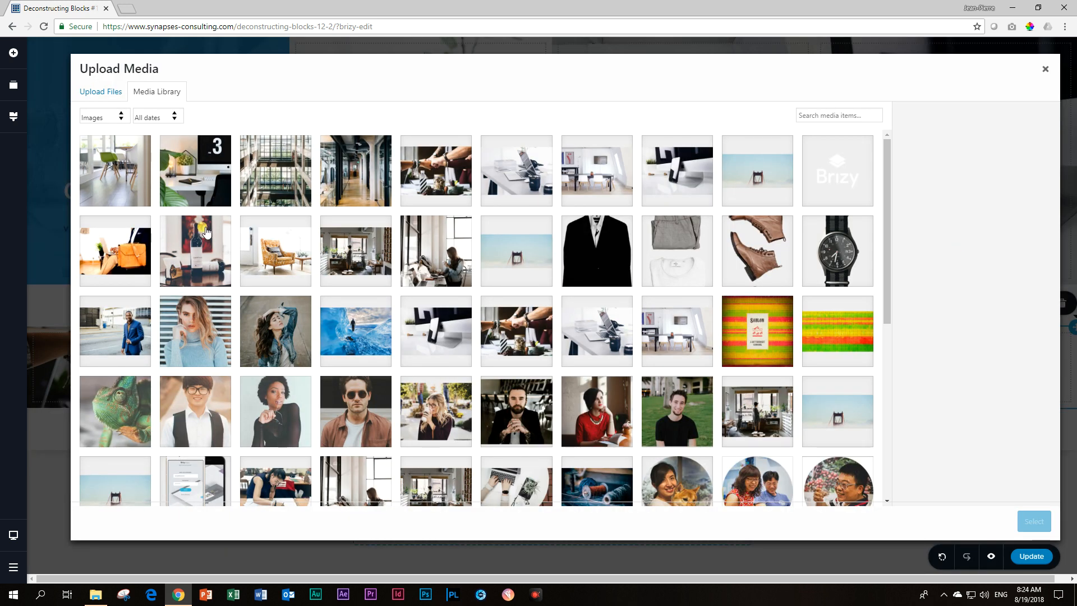
pyautogui.click(664, 165)
pyautogui.click(1033, 521)
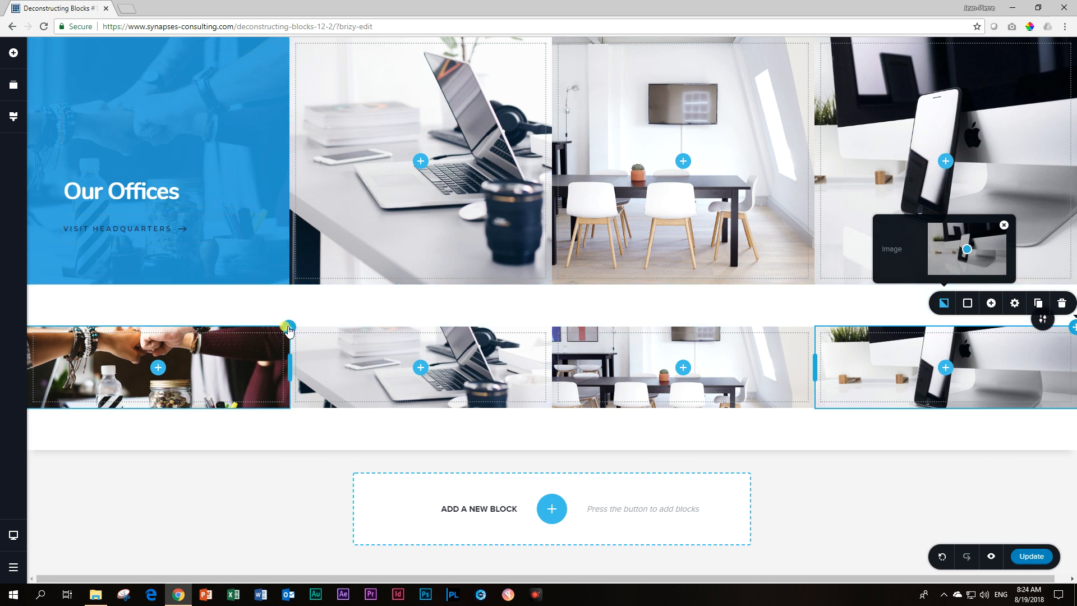
# - Give the first column a blue overlay at about 90% opacity
pyautogui.click(288, 329)
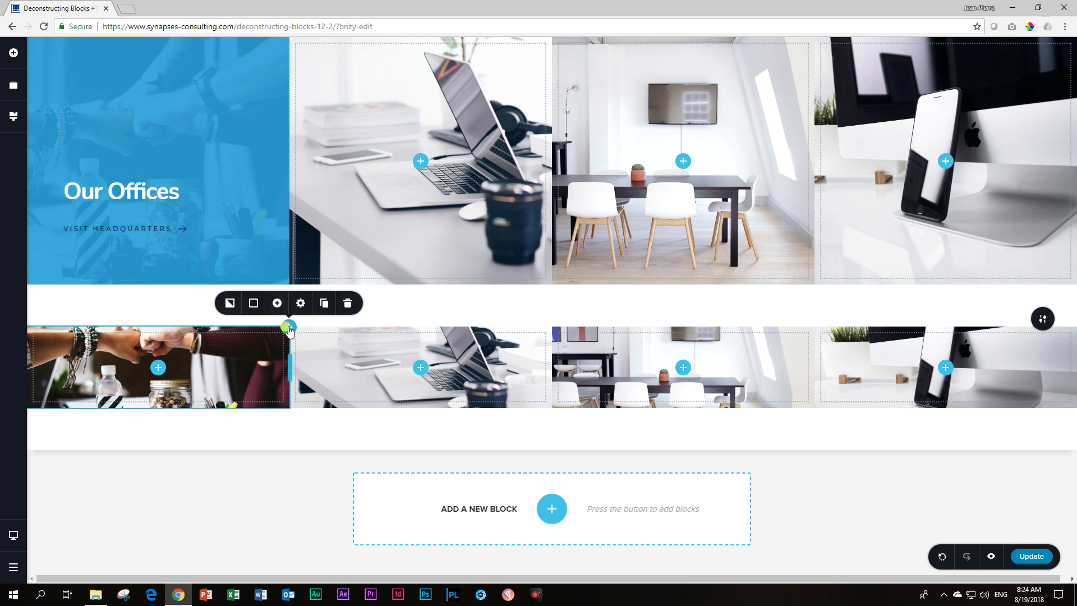
pyautogui.click(252, 304)
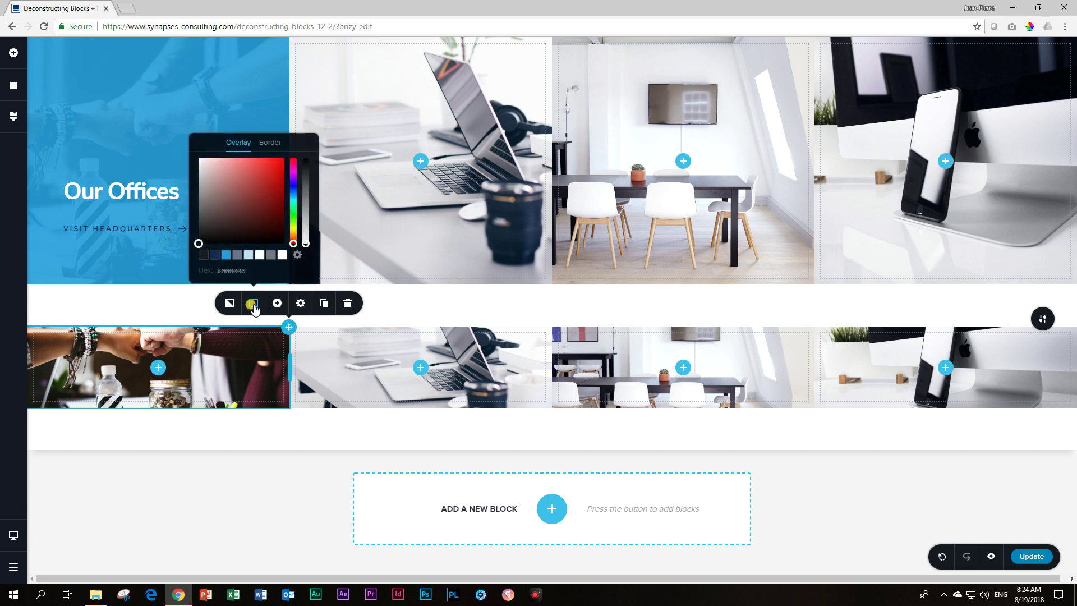
pyautogui.click(224, 254)
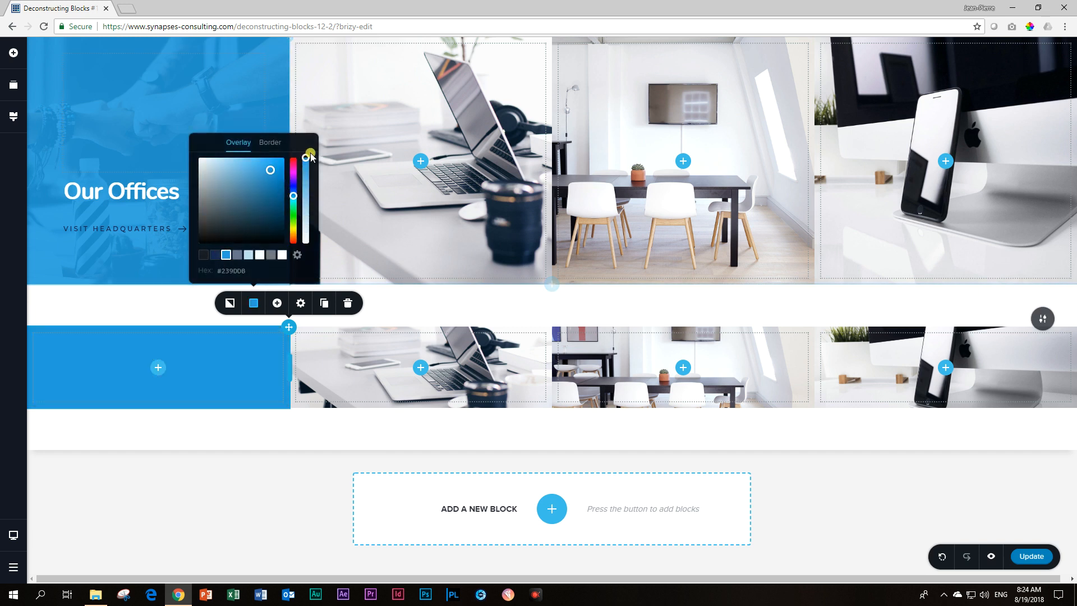
pyautogui.moveTo(306, 154); pyautogui.dragTo(307, 166)
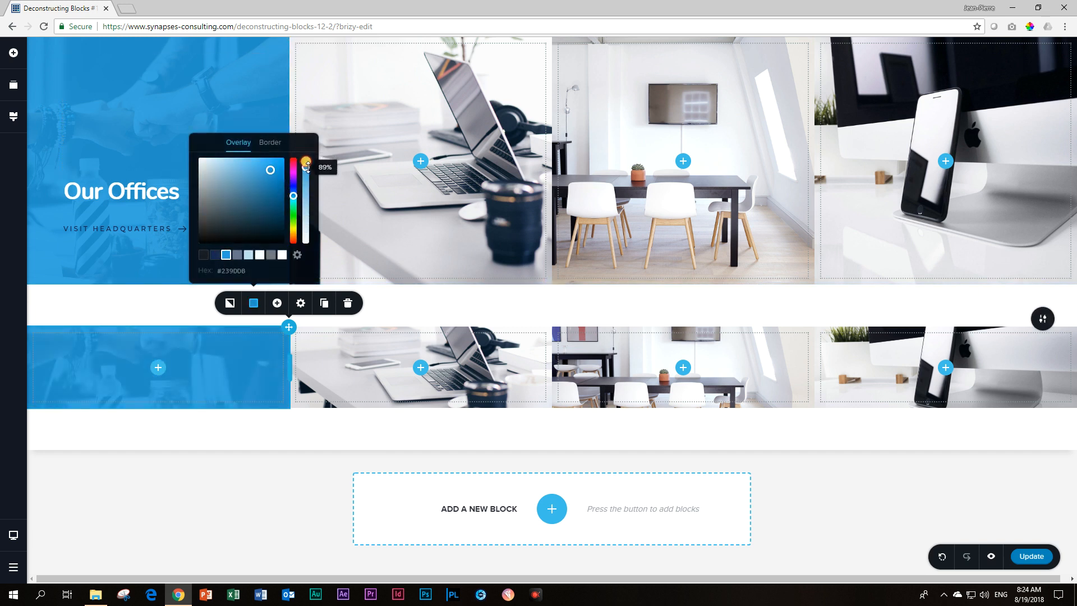
pyautogui.click(244, 364)
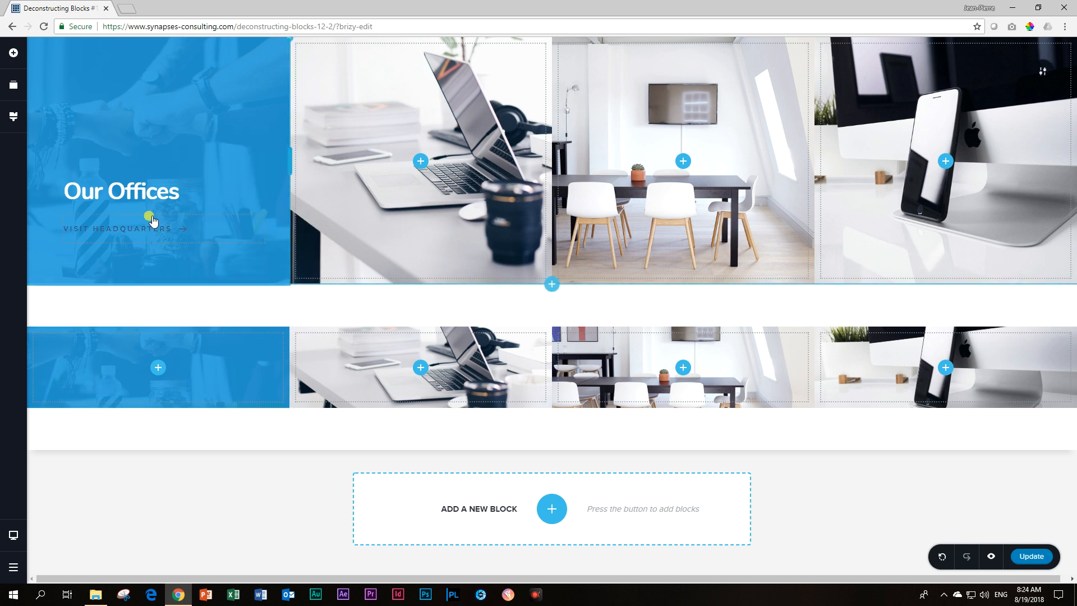
# - Drop a Text element into the blue column and replace its placeholder with Our Offices
pyautogui.click(13, 54)
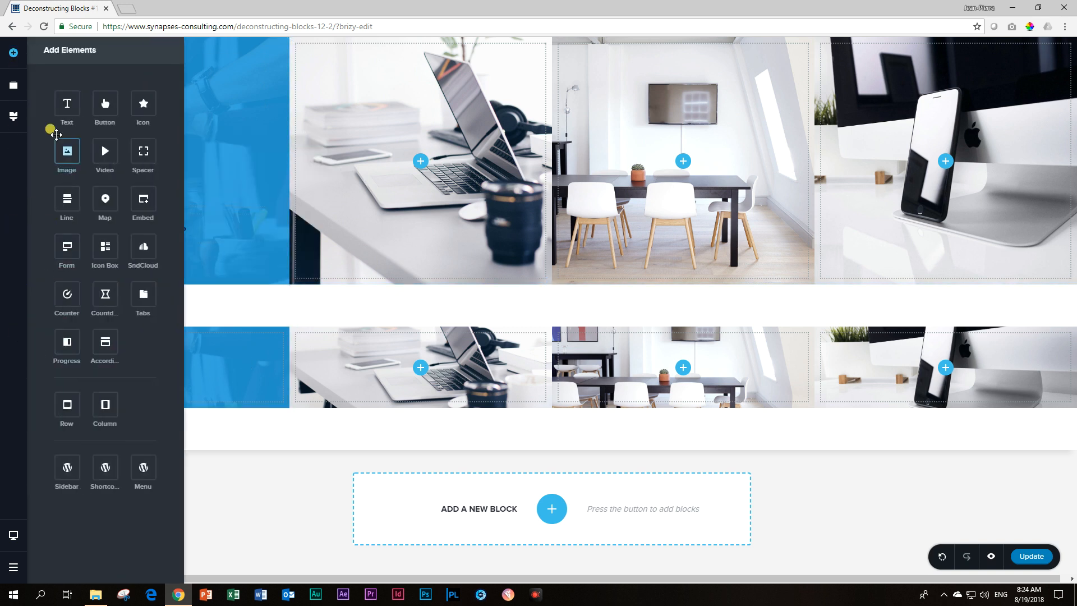
pyautogui.moveTo(66, 105); pyautogui.dragTo(196, 389)
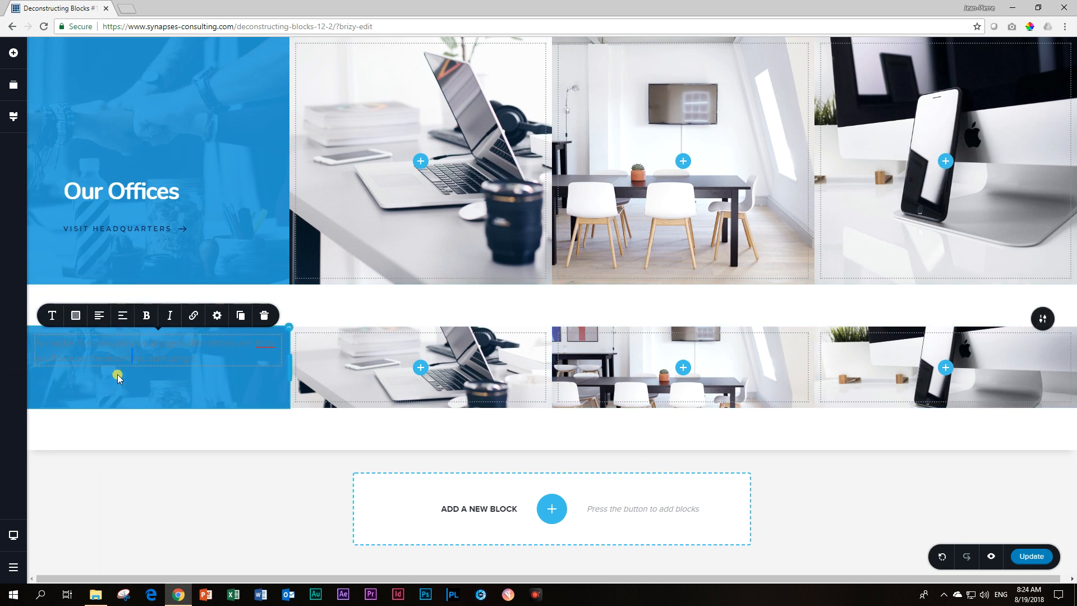
pyautogui.moveTo(158, 349)
pyautogui.doubleClick(64, 339)
pyautogui.tripleClick(63, 338)
pyautogui.press('Delete')
# - Style Our Offices as a white Heading 2
pyautogui.click(52, 315)
pyautogui.click(221, 205)
pyautogui.scroll(-2, 198, 244)
pyautogui.click(195, 263)
pyautogui.click(75, 315)
pyautogui.write('Our Offices')
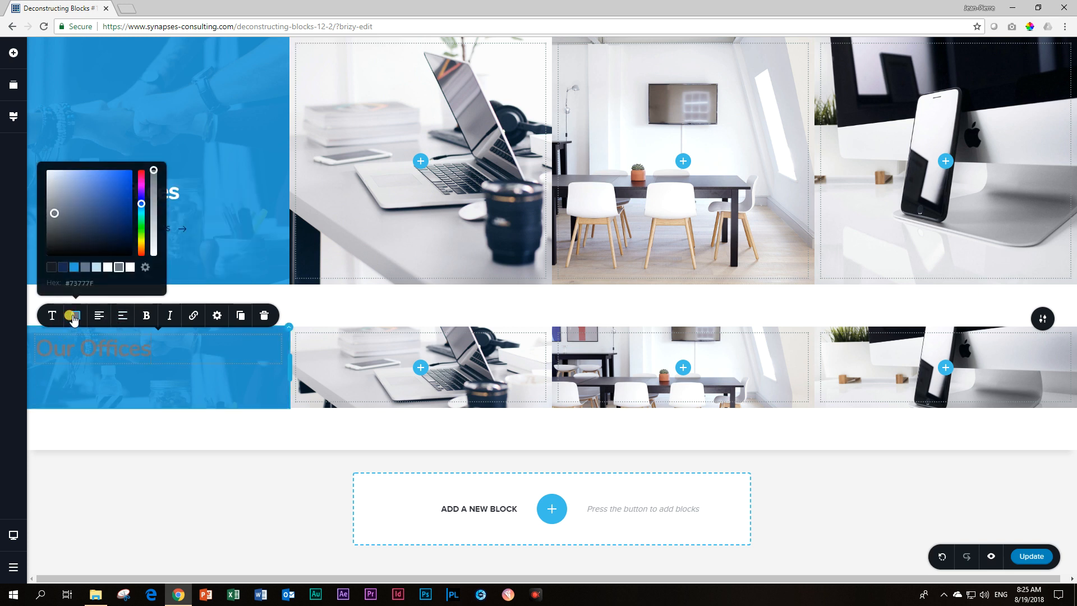
pyautogui.click(129, 267)
pyautogui.click(106, 347)
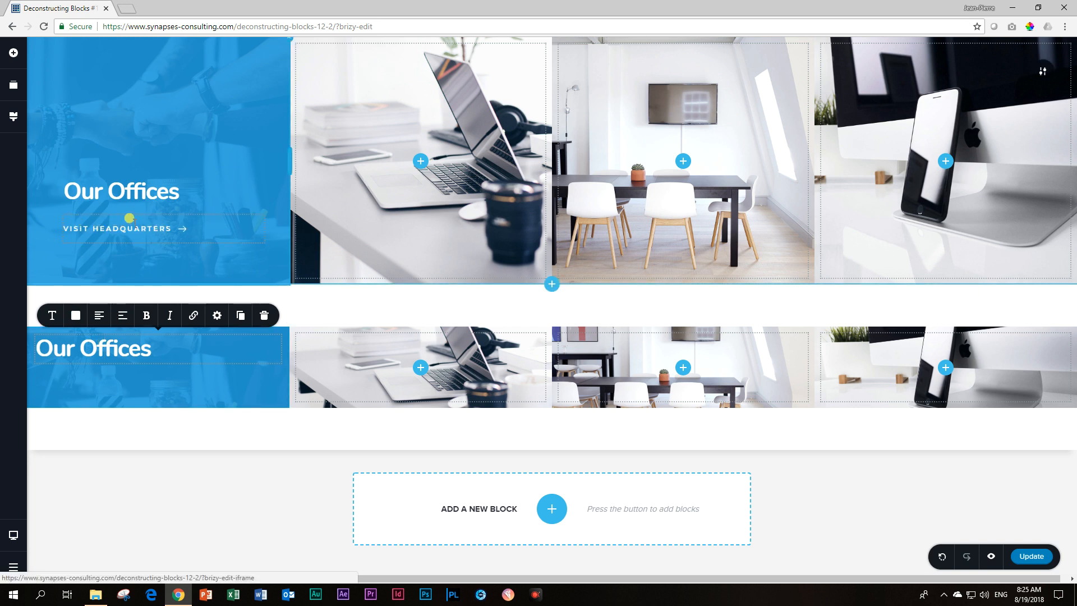
# - Add a Button below the heading labelled VISIT HEADQUARTERS, aligned left
pyautogui.click(13, 52)
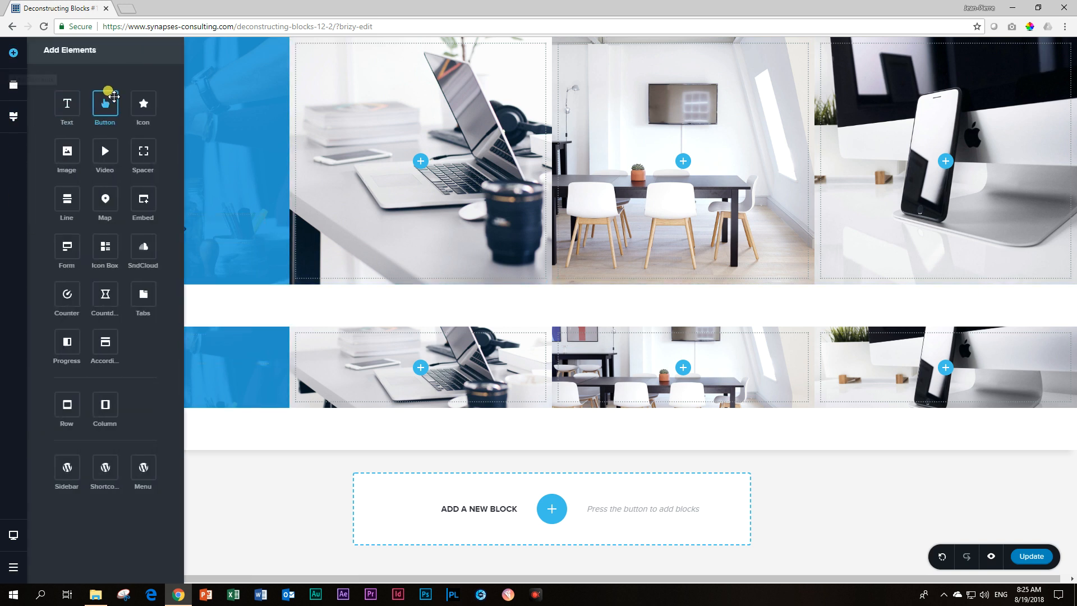
pyautogui.moveTo(105, 103); pyautogui.dragTo(226, 376)
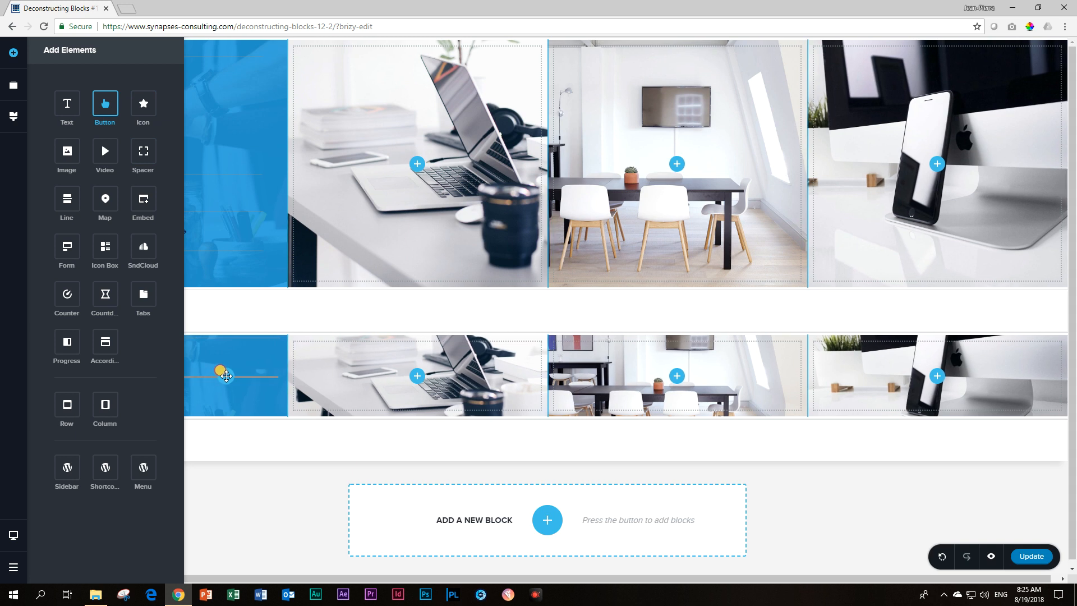
pyautogui.click(151, 390)
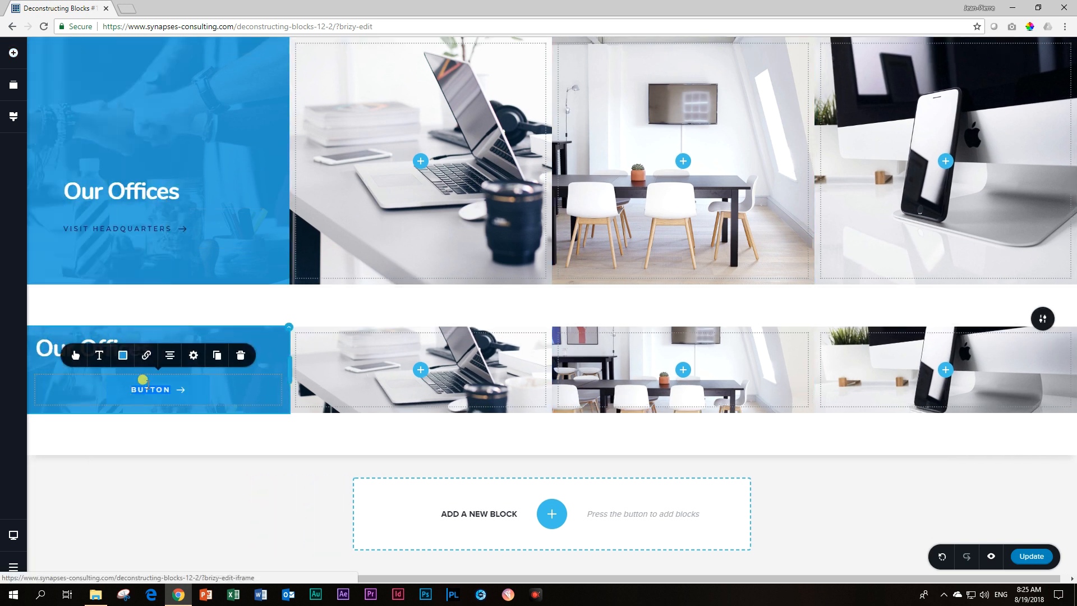
pyautogui.write('VISIT HEADQUARTERS')
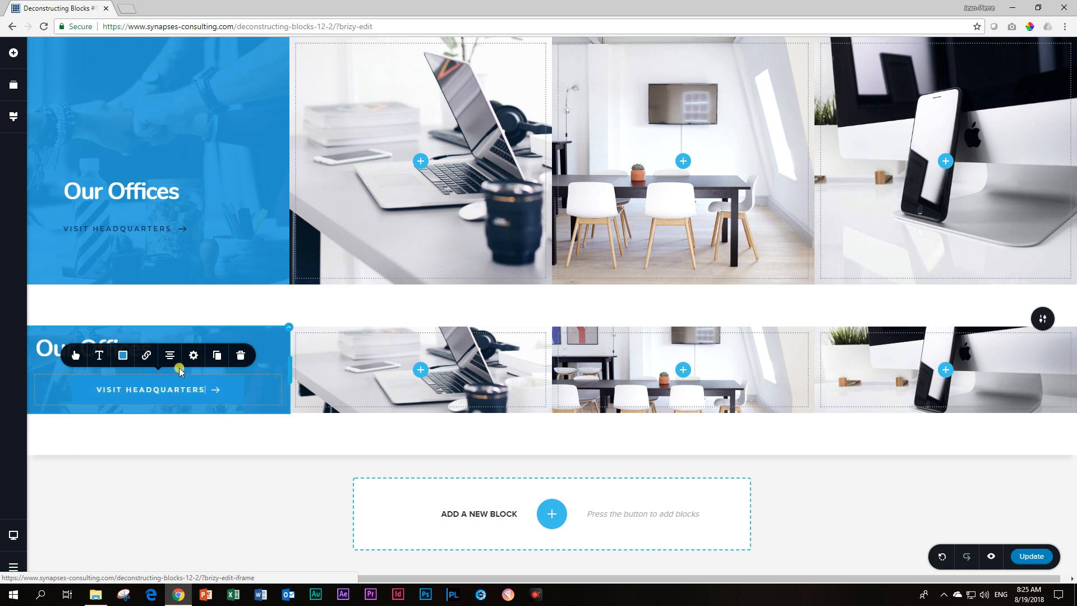
pyautogui.click(169, 356)
pyautogui.click(169, 354)
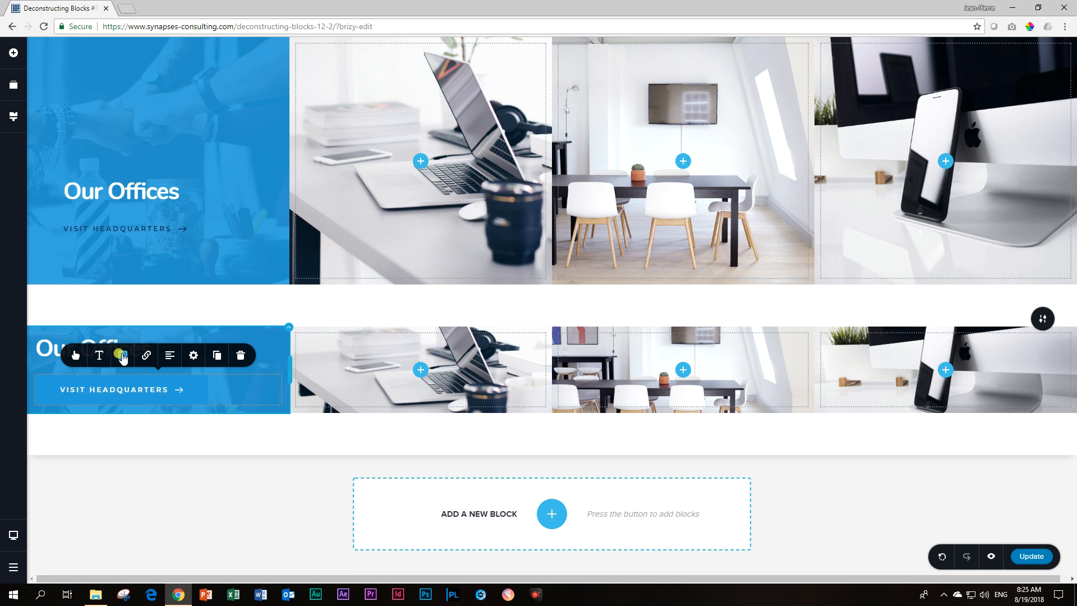
# - Make the button's background fully transparent and set its Fill to none
pyautogui.click(123, 361)
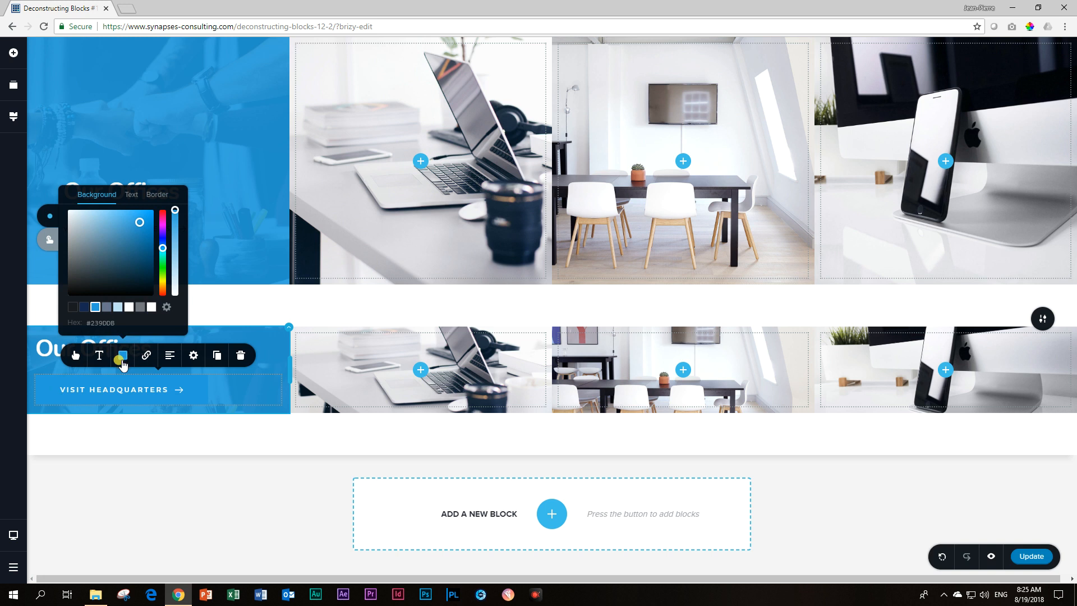
pyautogui.moveTo(173, 208); pyautogui.dragTo(175, 295)
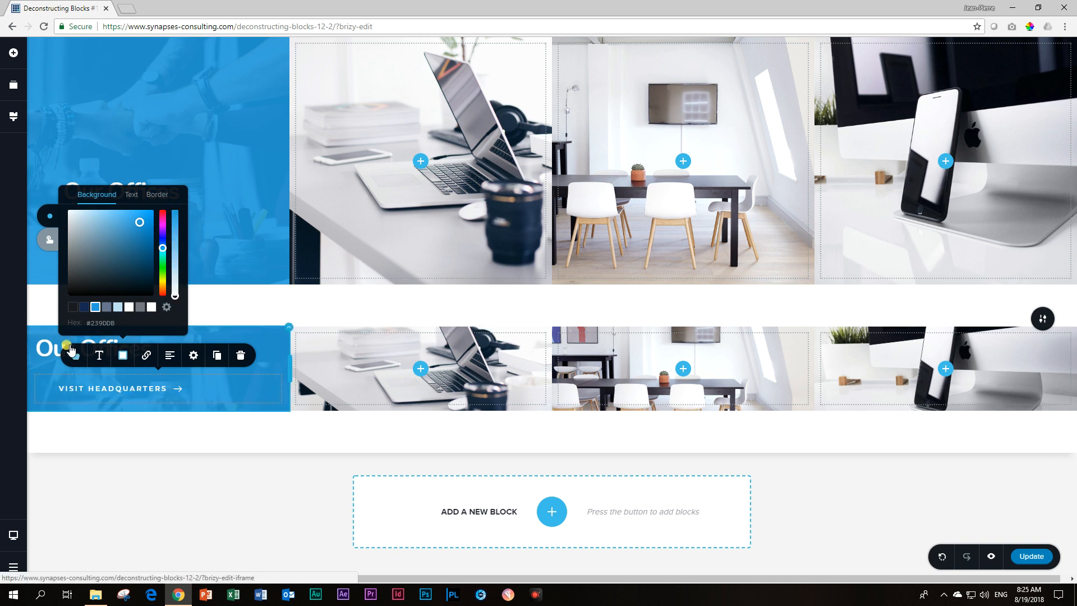
pyautogui.click(74, 354)
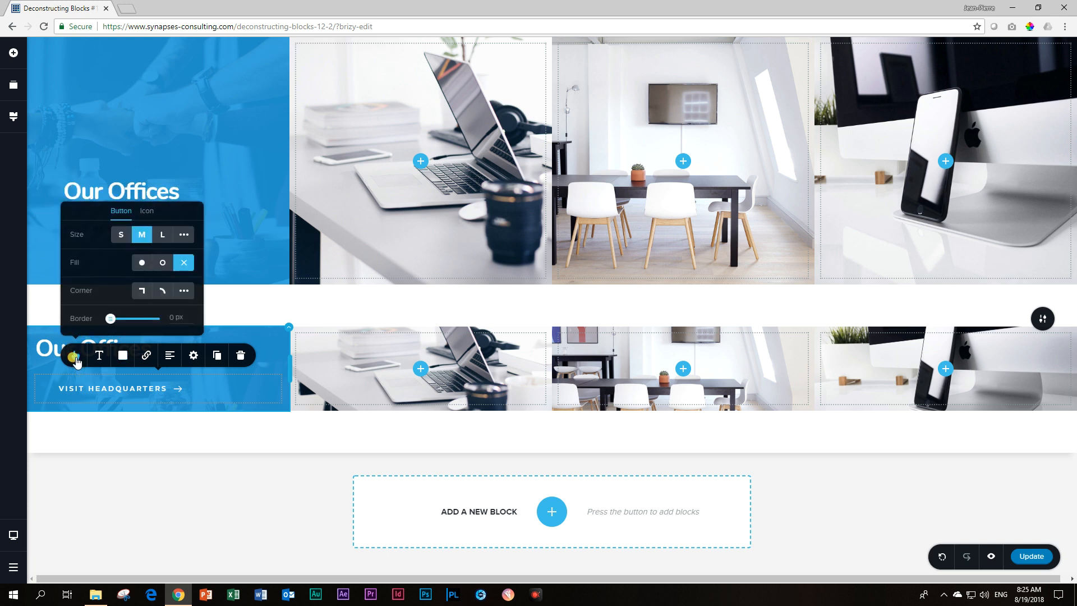
pyautogui.click(184, 263)
pyautogui.click(104, 386)
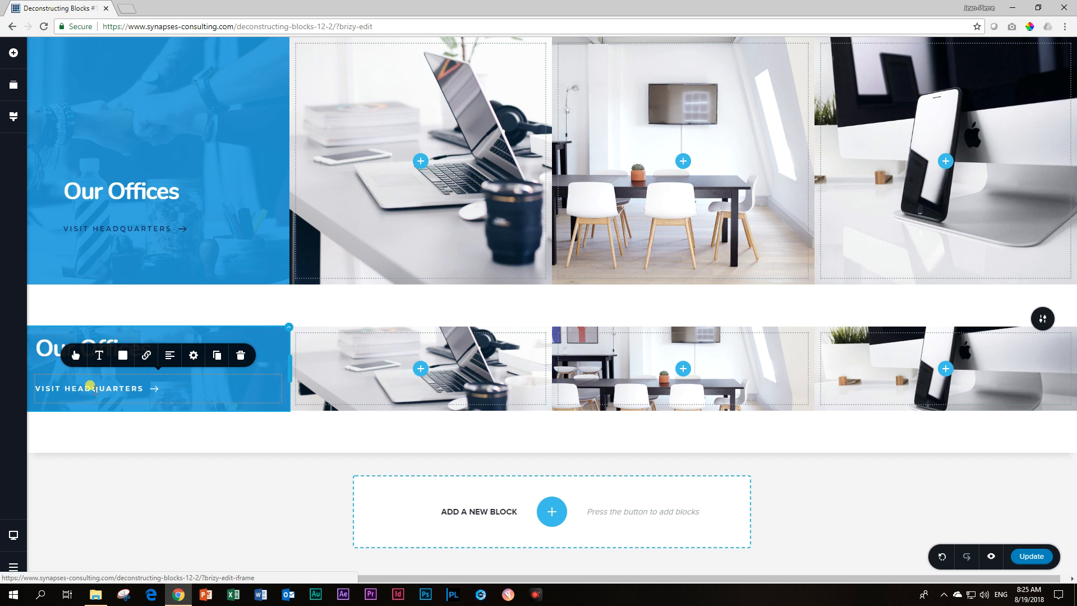
# - Review the button's normal and hover colours and compare with the original button above
pyautogui.click(123, 355)
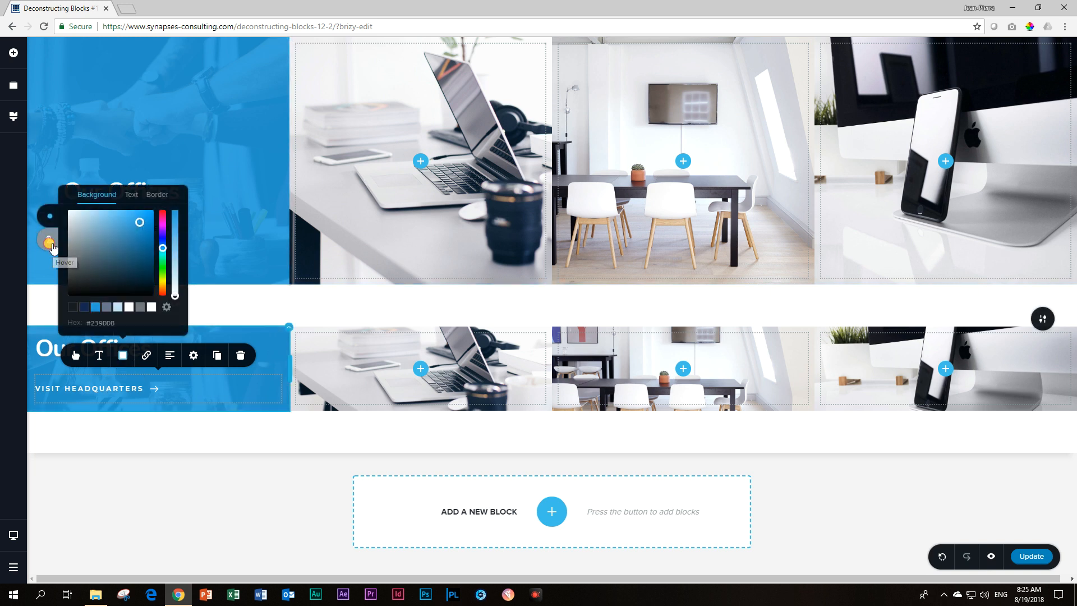
pyautogui.click(49, 219)
pyautogui.click(51, 237)
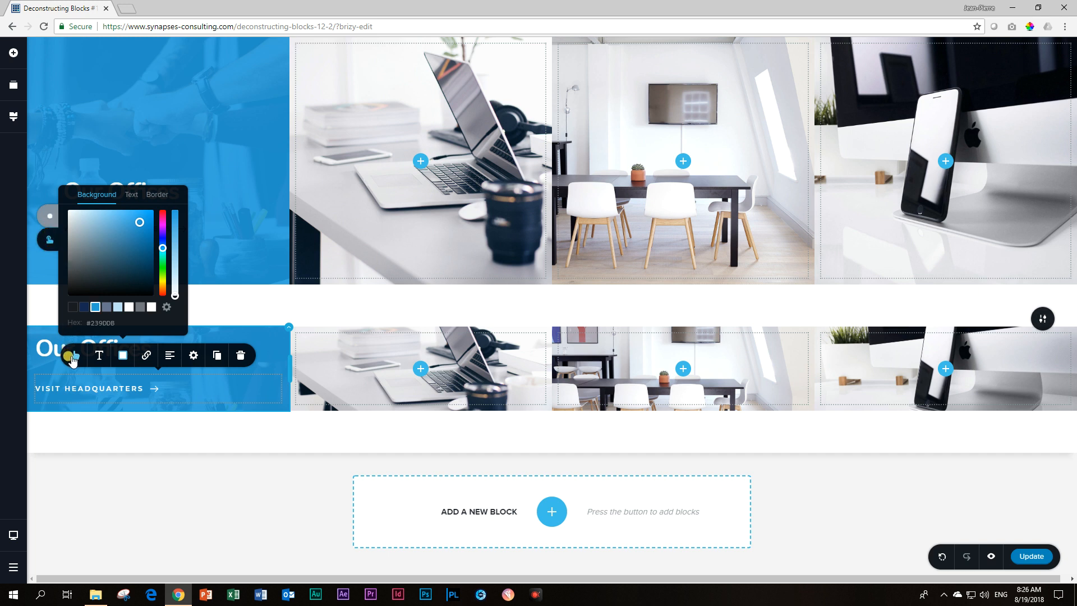
pyautogui.click(76, 355)
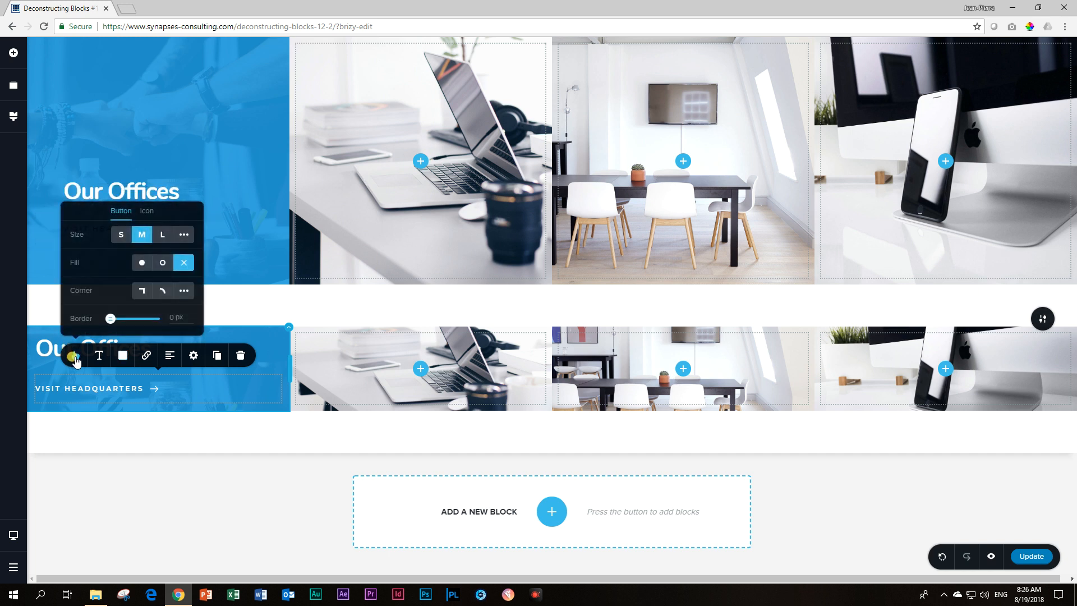
pyautogui.click(61, 388)
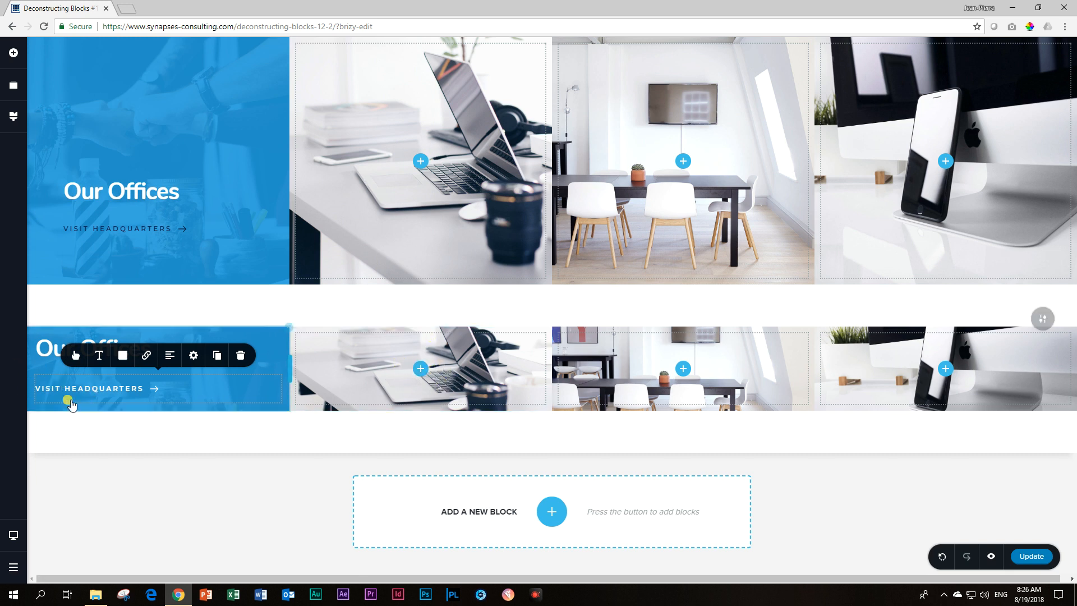
pyautogui.click(103, 226)
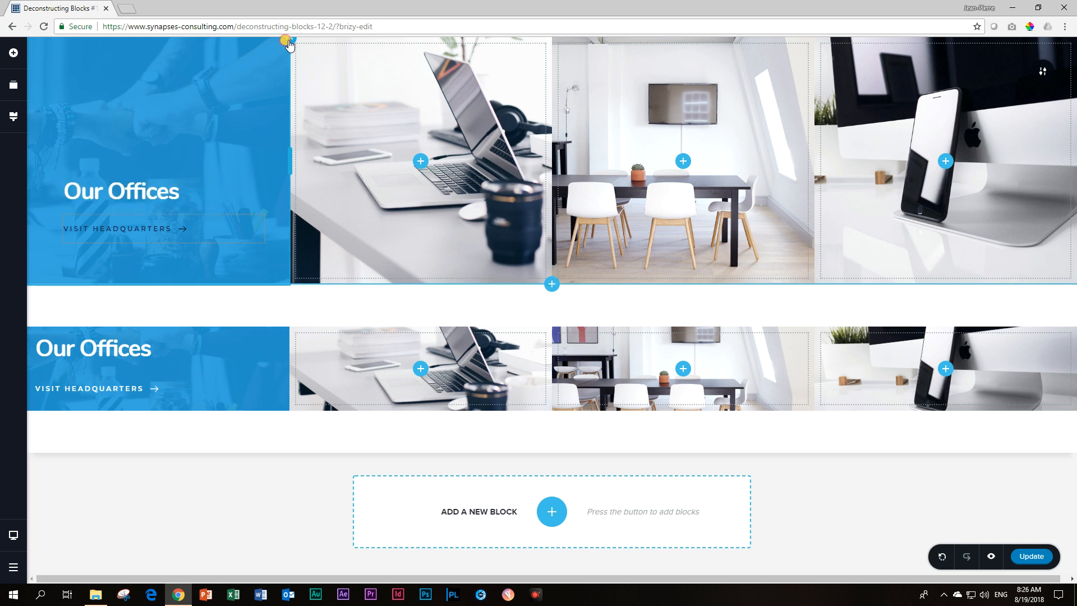
# - Check the upper column's padding, then set the lower column's padding to 35, 45, 65, 65 px
pyautogui.click(286, 44)
pyautogui.click(301, 61)
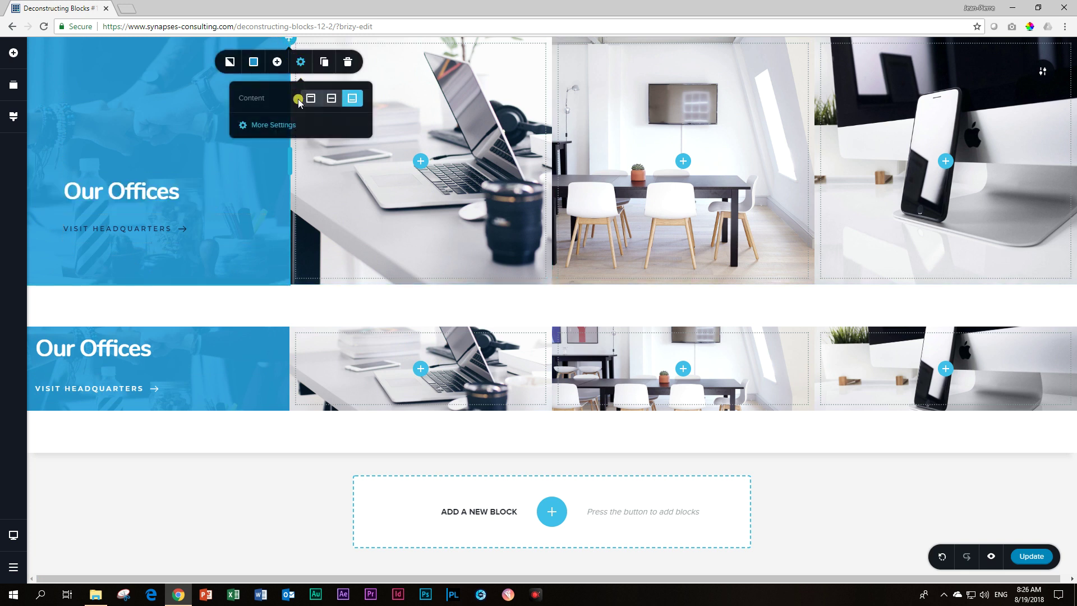
pyautogui.click(273, 124)
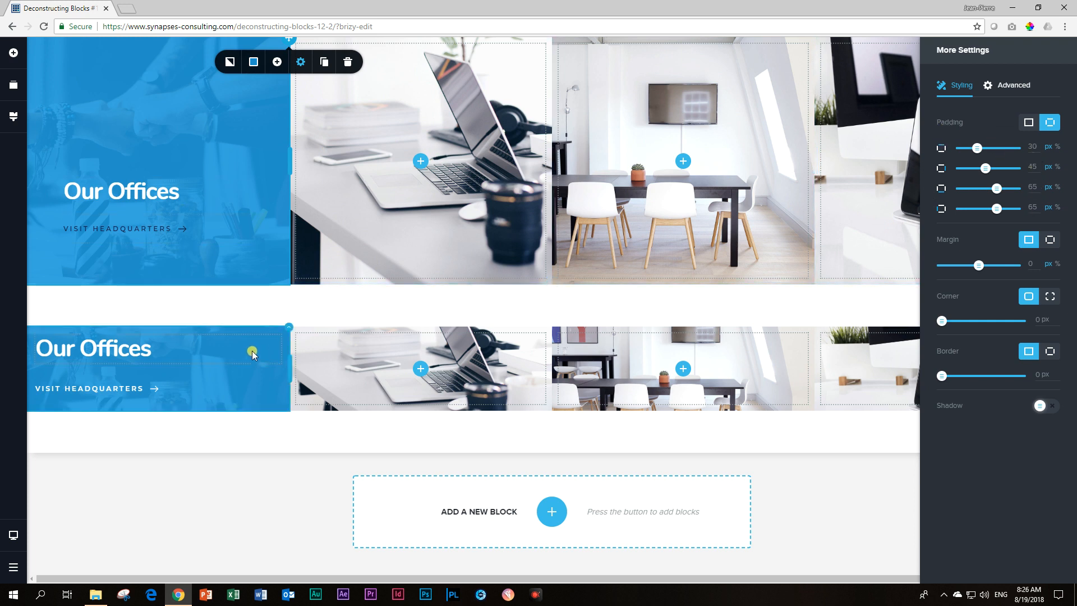
pyautogui.click(286, 328)
pyautogui.click(300, 303)
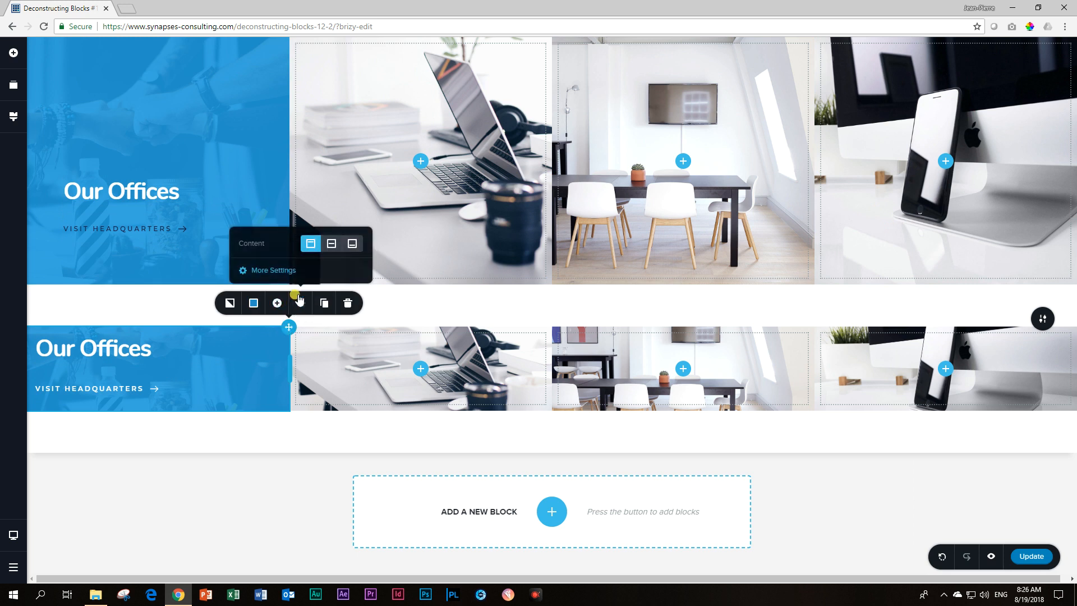
pyautogui.click(279, 268)
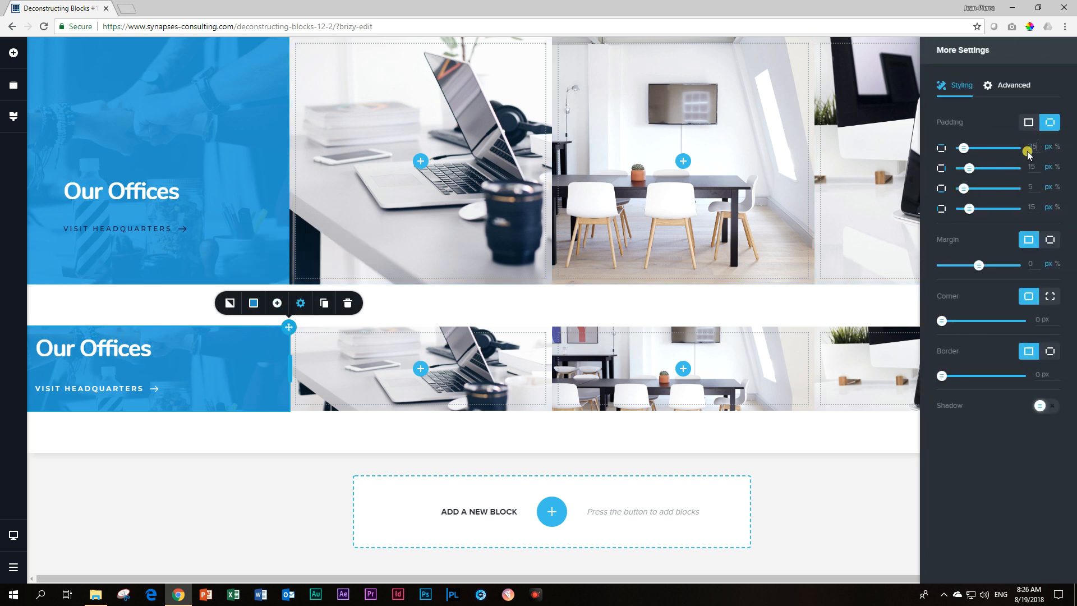
pyautogui.write('15')
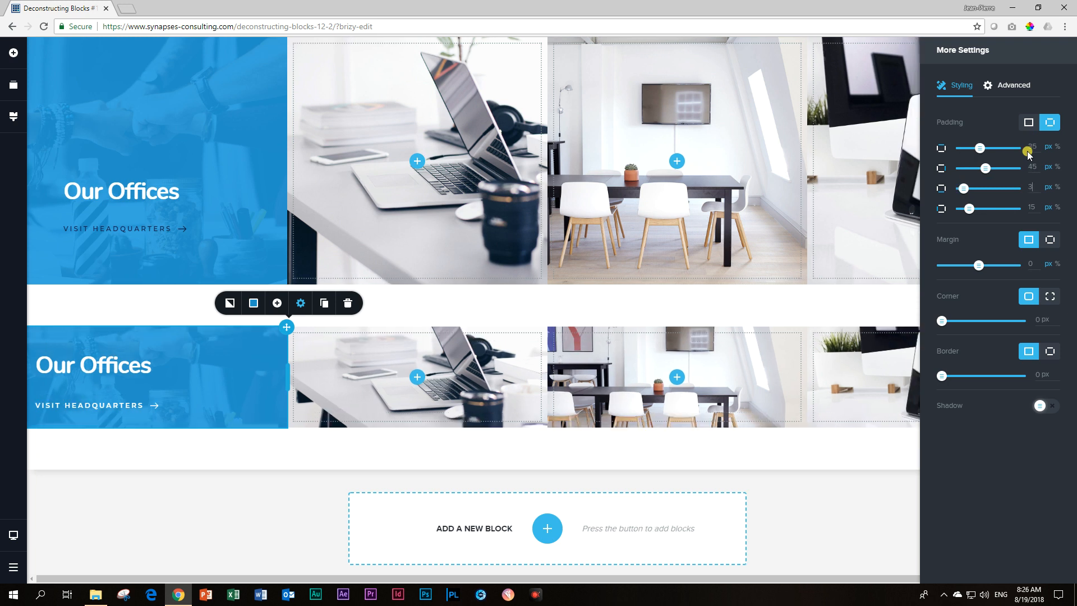
pyautogui.write('0')
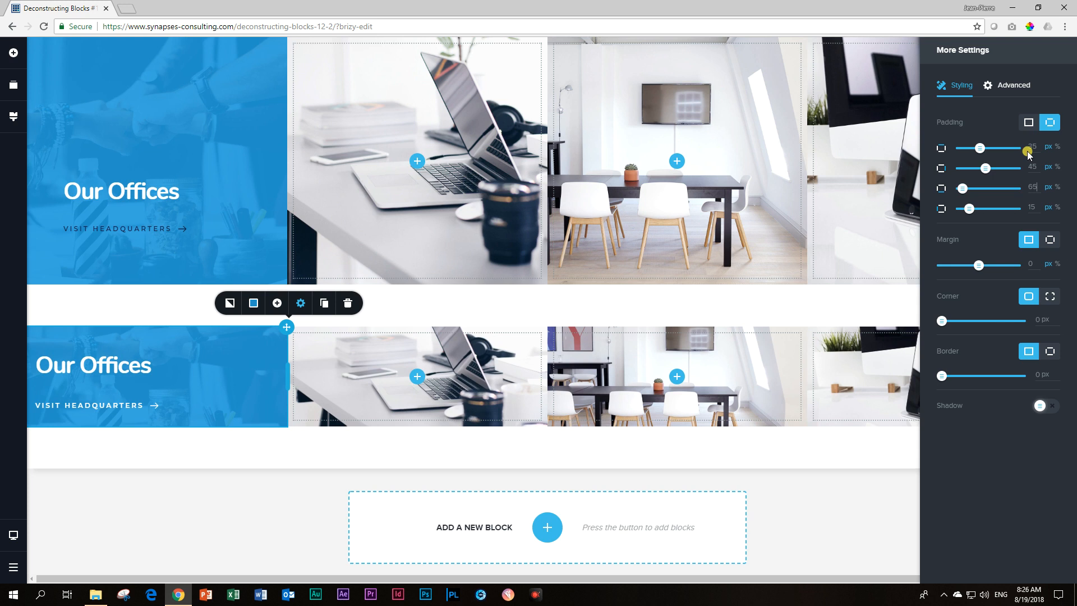
pyautogui.write('15')
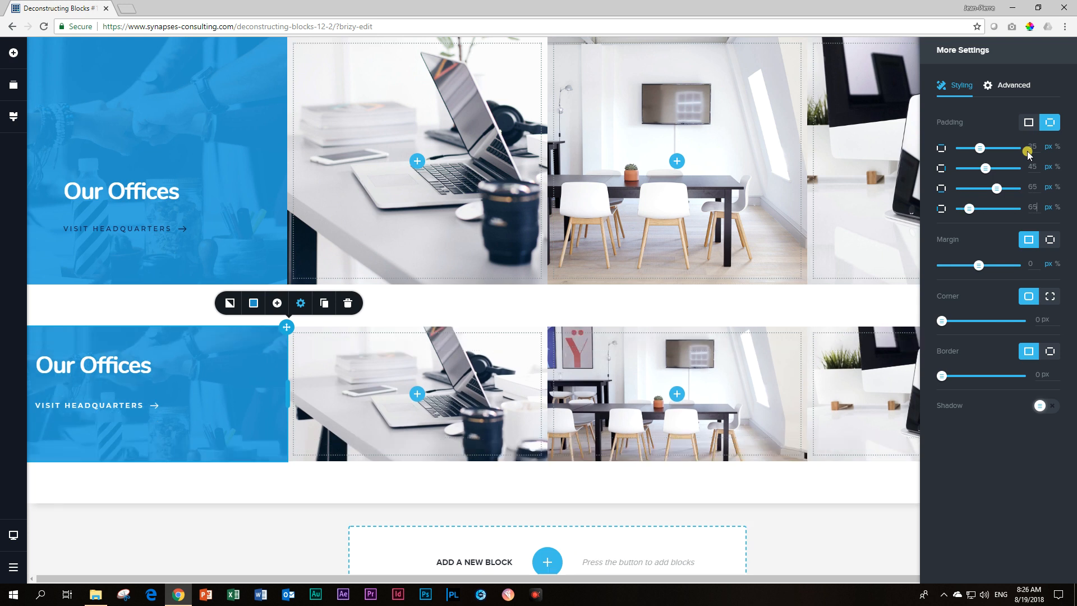
pyautogui.write('65')
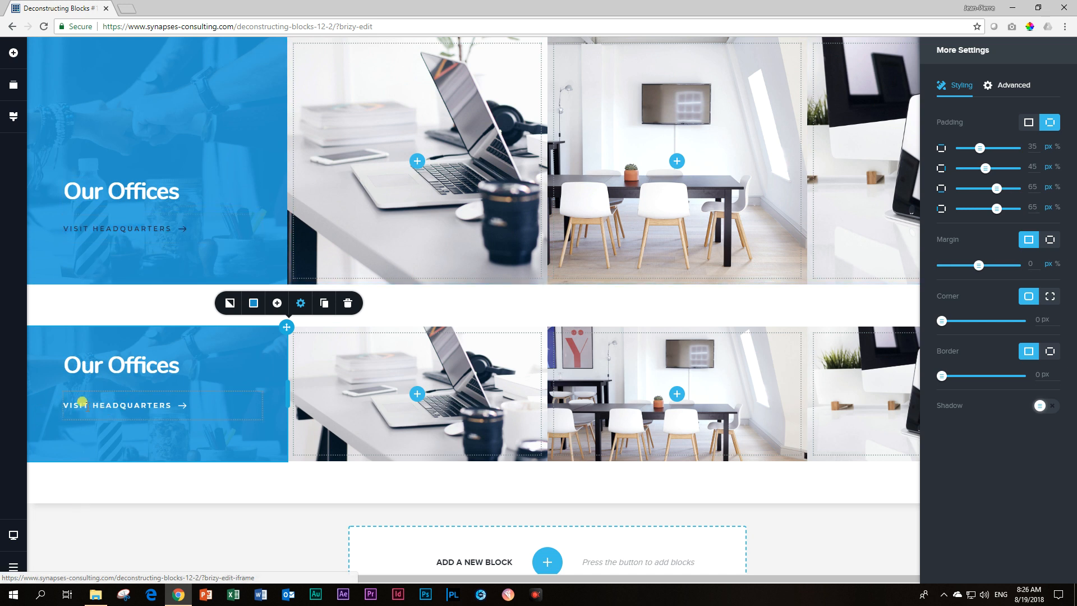
# - Set the lower VISIT HEADQUARTERS button's text colour to the dark swatch
pyautogui.click(82, 404)
pyautogui.click(66, 372)
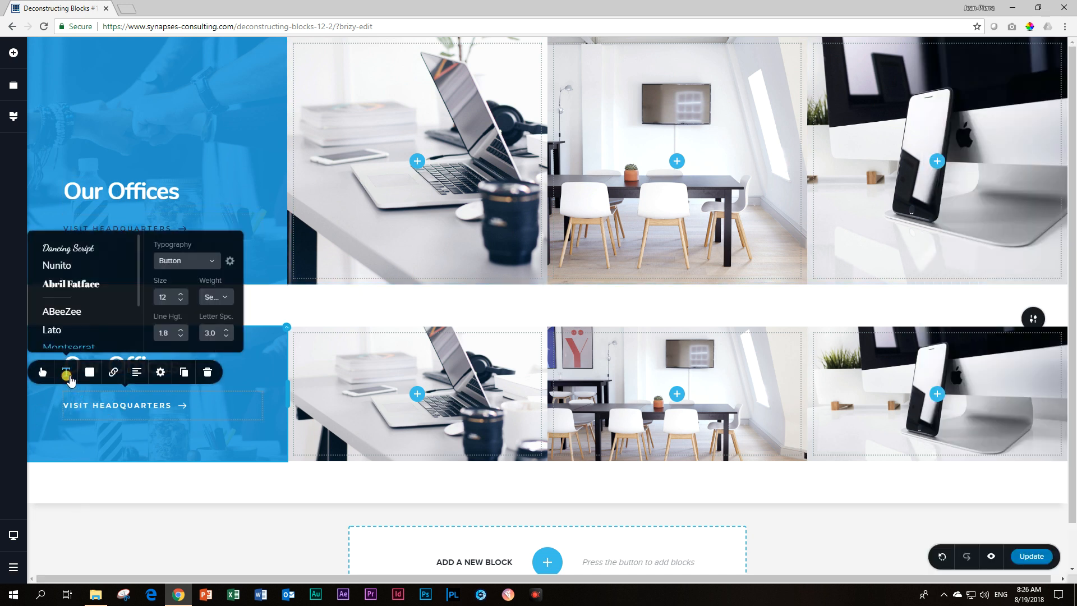
pyautogui.click(89, 373)
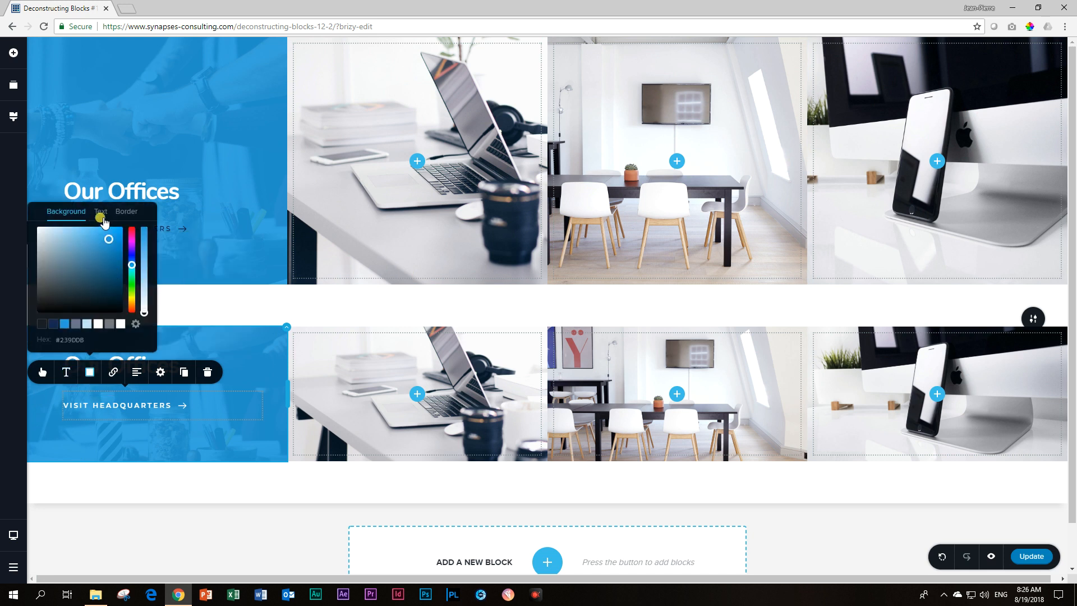
pyautogui.click(101, 212)
pyautogui.click(43, 323)
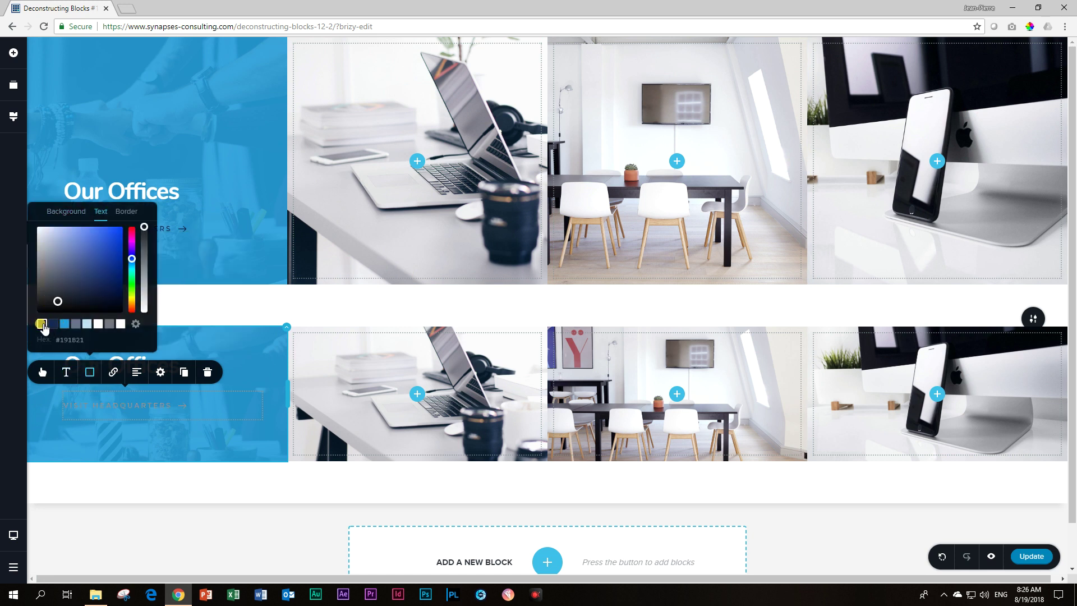
pyautogui.click(128, 439)
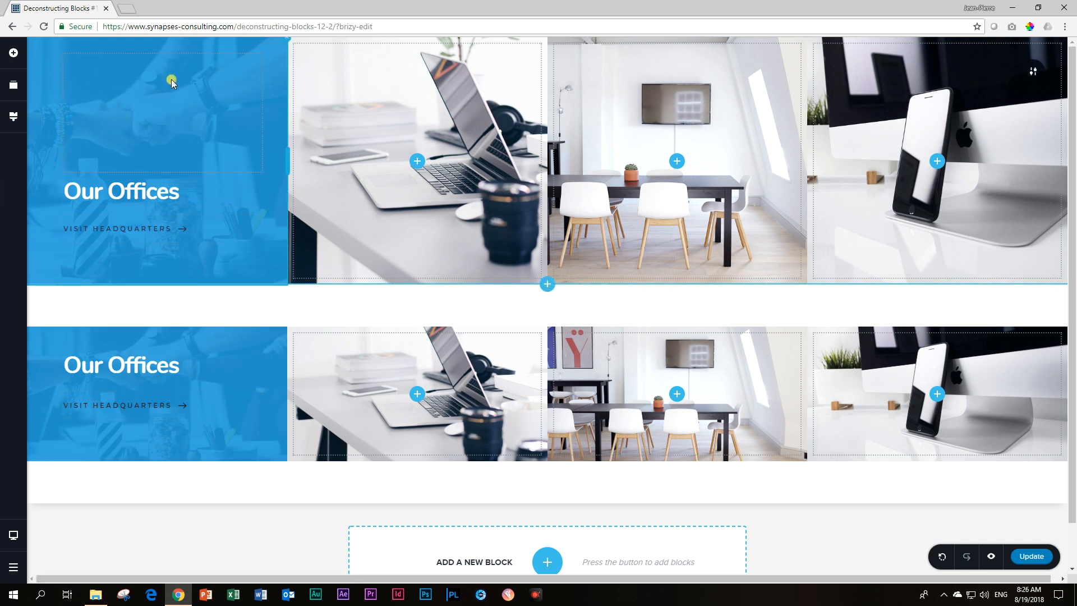
# - Drop a Spacer element above the lower Our Offices heading
pyautogui.click(126, 120)
pyautogui.click(13, 52)
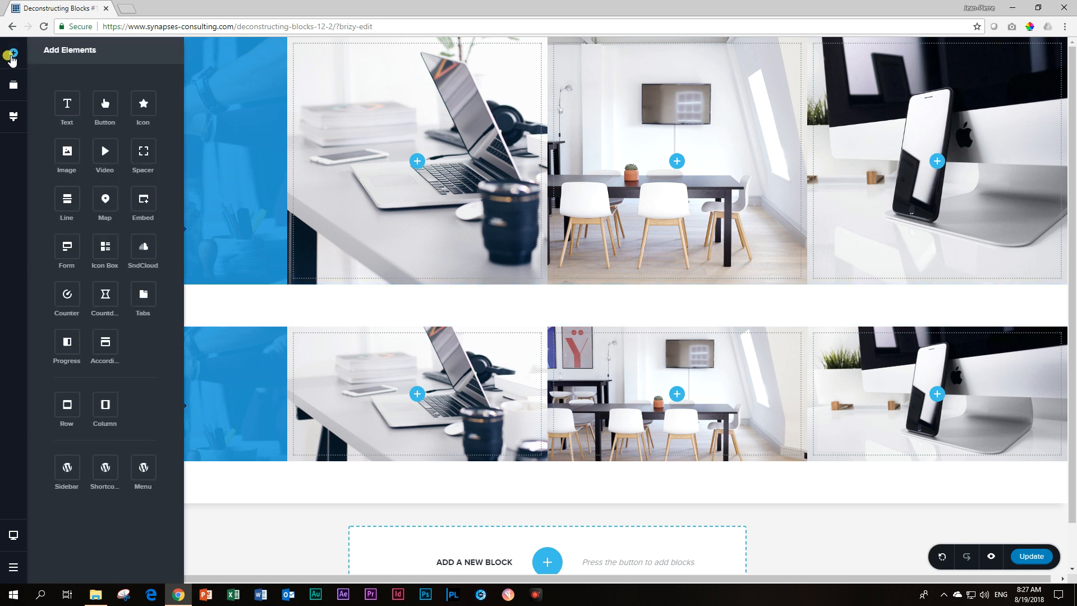
pyautogui.moveTo(143, 155); pyautogui.dragTo(205, 356)
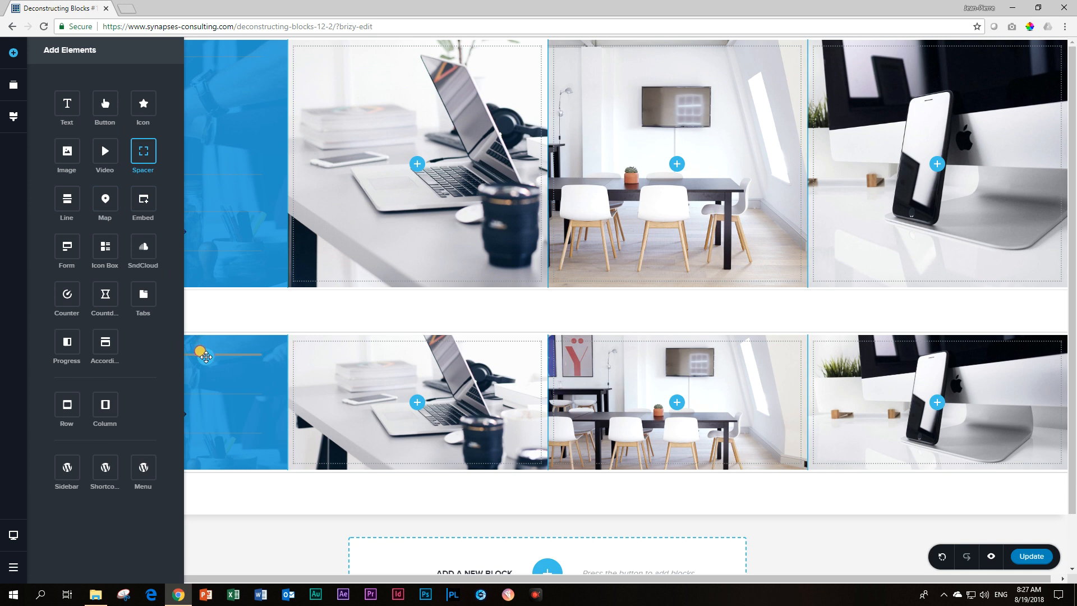
pyautogui.moveTo(205, 356); pyautogui.dragTo(206, 355)
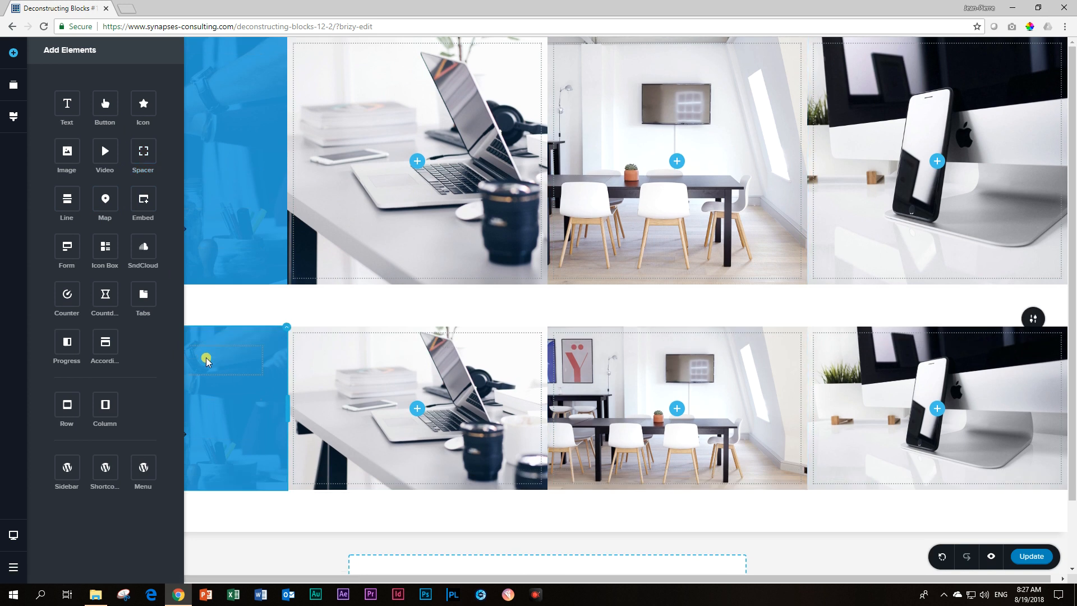
# - Read the upper spacer's height and set the new spacer's Height to match it
pyautogui.click(106, 113)
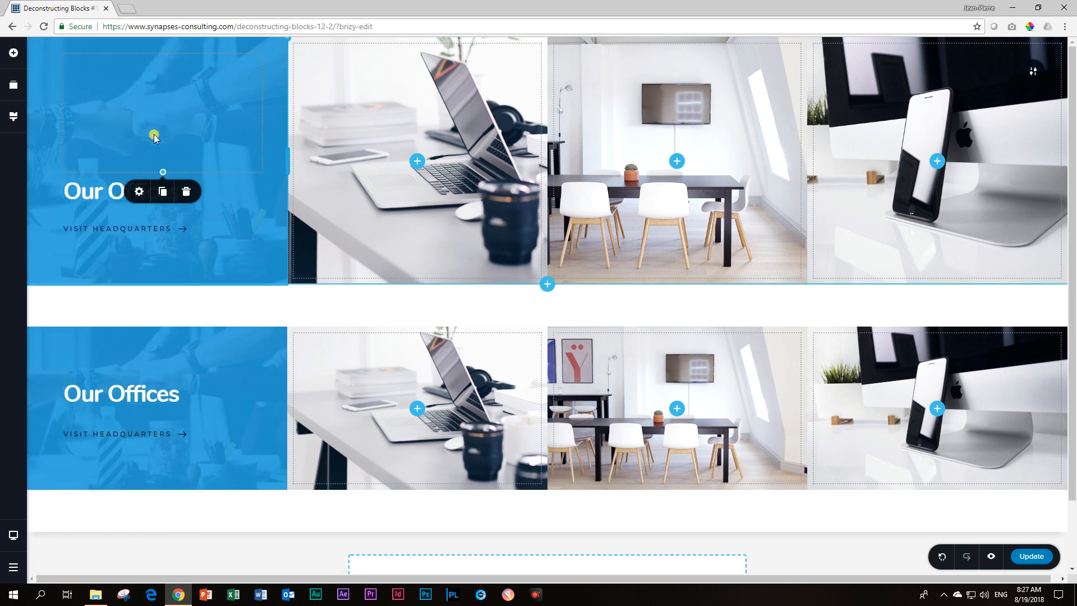
pyautogui.click(139, 191)
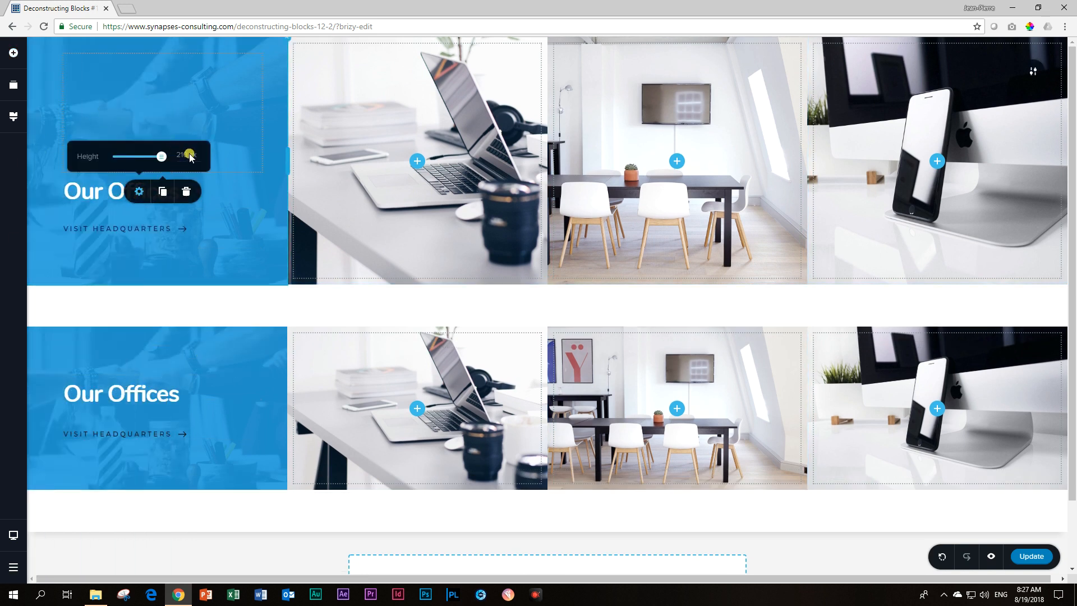
pyautogui.click(164, 371)
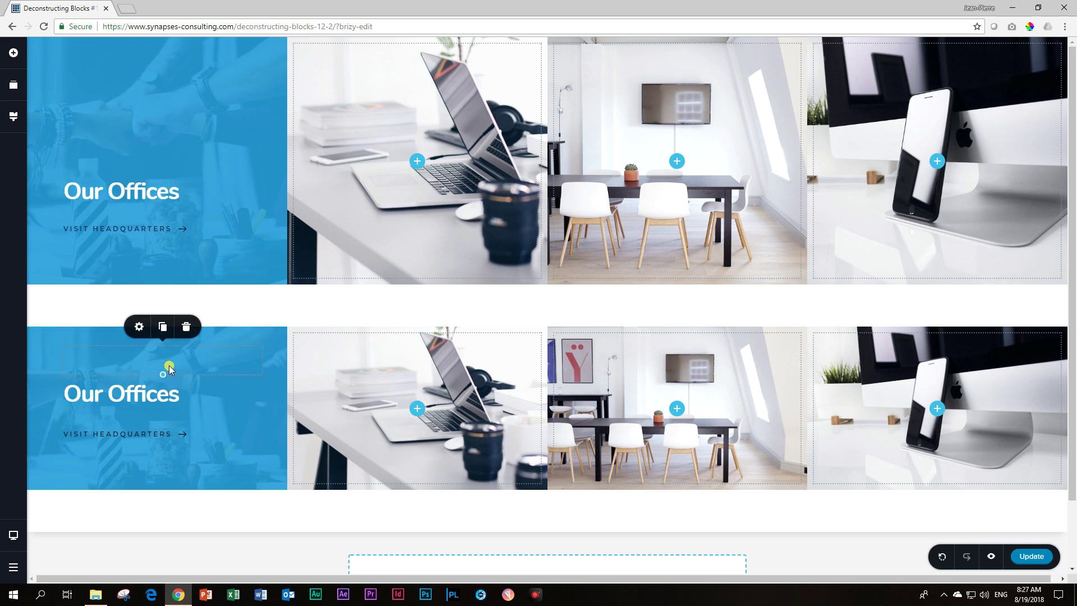
pyautogui.click(139, 326)
pyautogui.moveTo(128, 290); pyautogui.dragTo(161, 291)
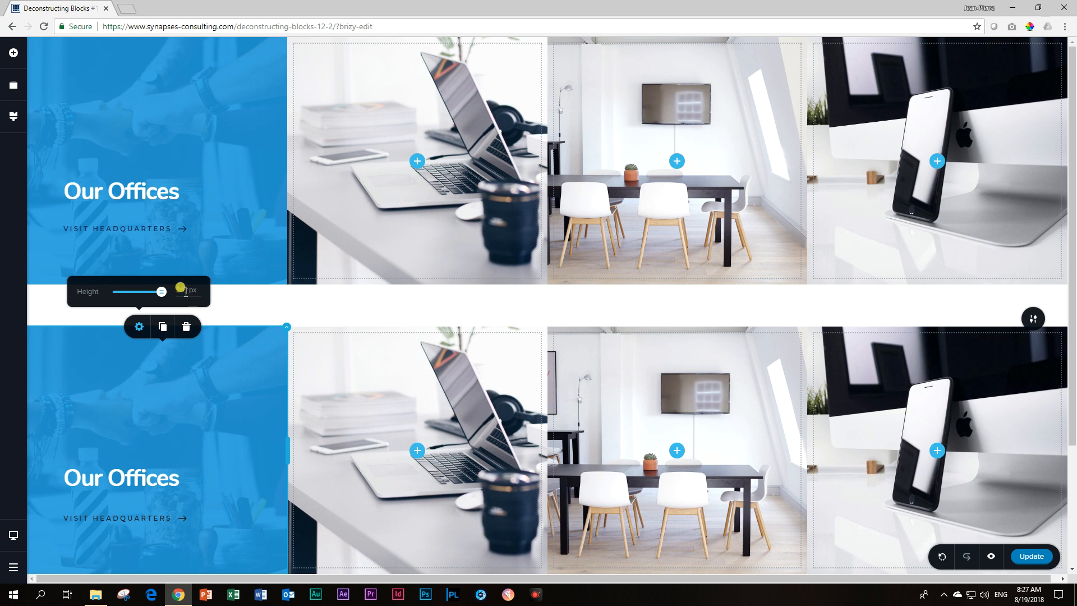
pyautogui.write('0')
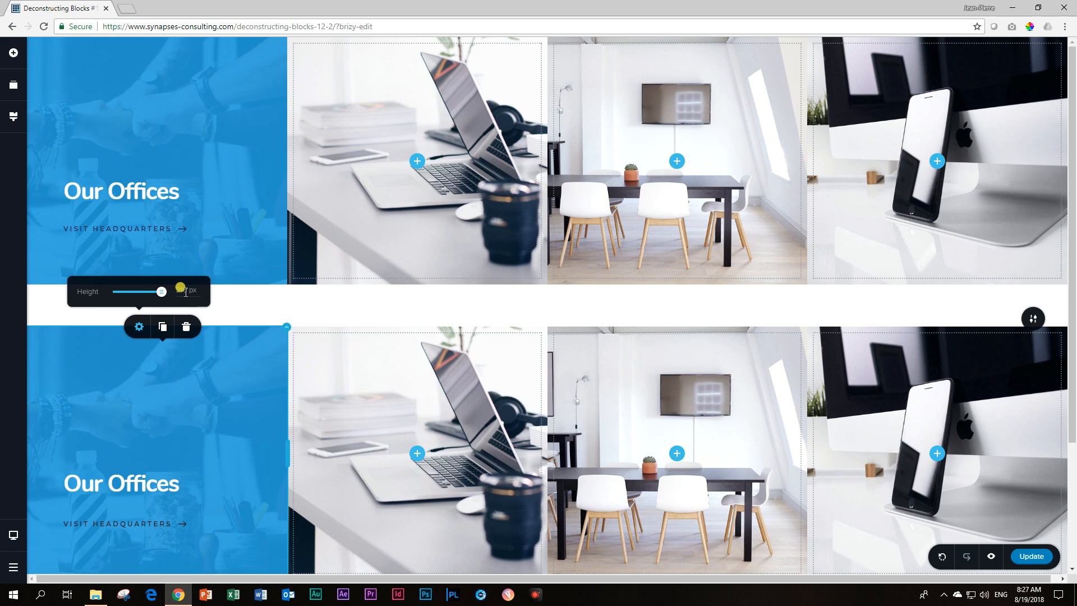
pyautogui.scroll(-3, 197, 429)
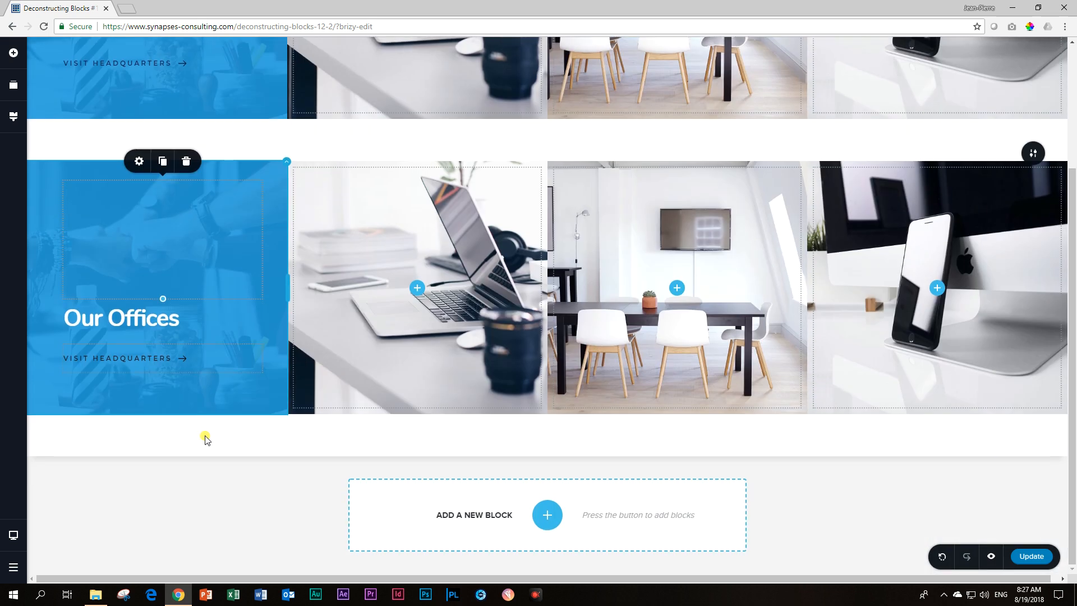
pyautogui.scroll(2, 505, 379)
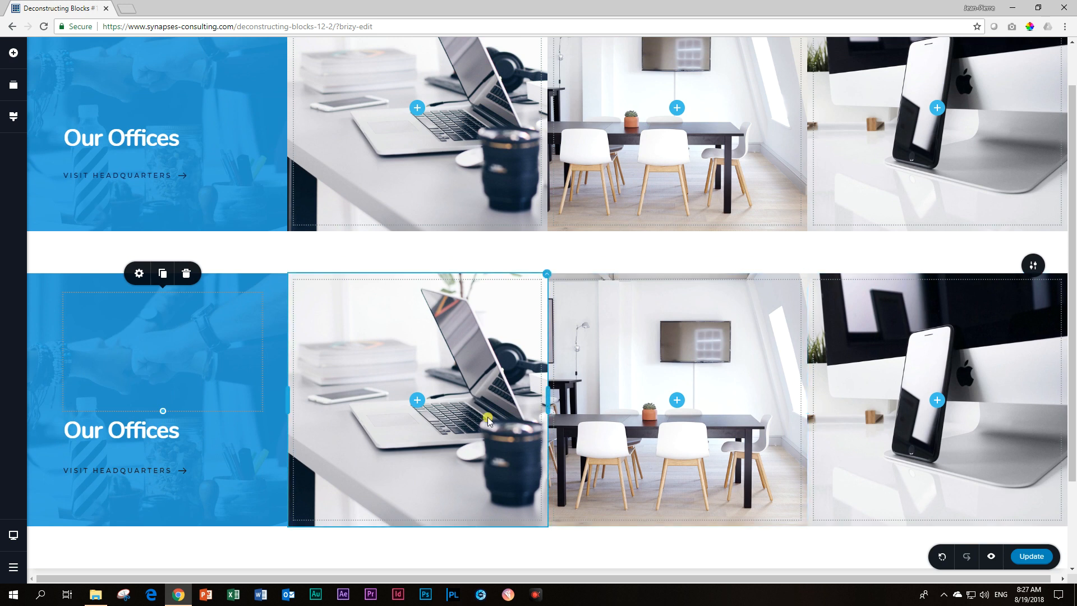
pyautogui.scroll(2, 504, 336)
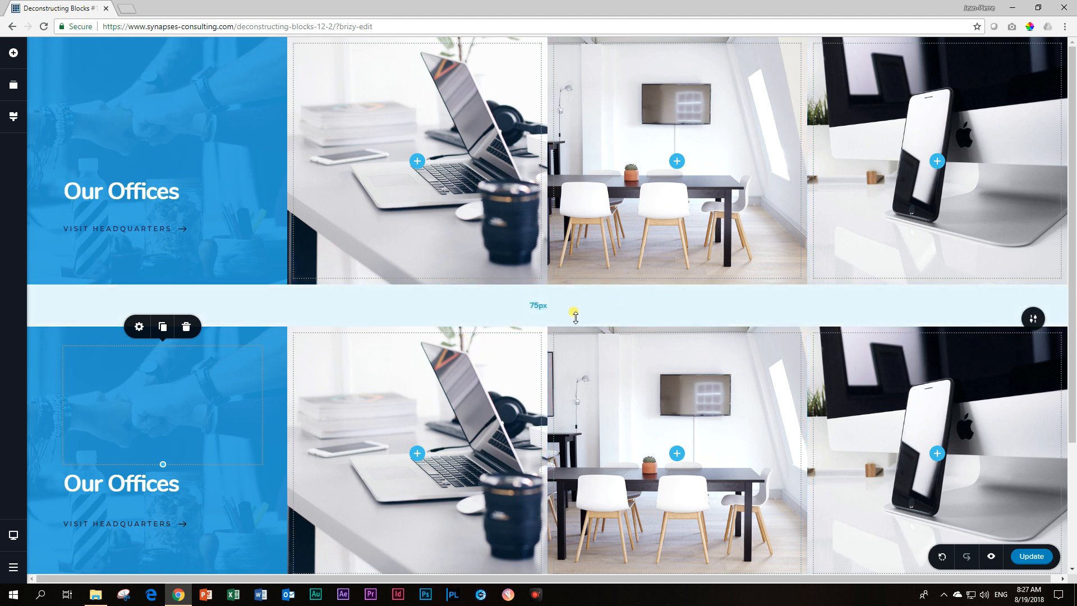
# - Give the lower Our Offices block a single all-sides padding of 0 px so it sits flush
pyautogui.moveTo(575, 316)
pyautogui.mouseDown()
pyautogui.moveTo(572, 407)
pyautogui.moveTo(536, 288)
pyautogui.mouseUp()
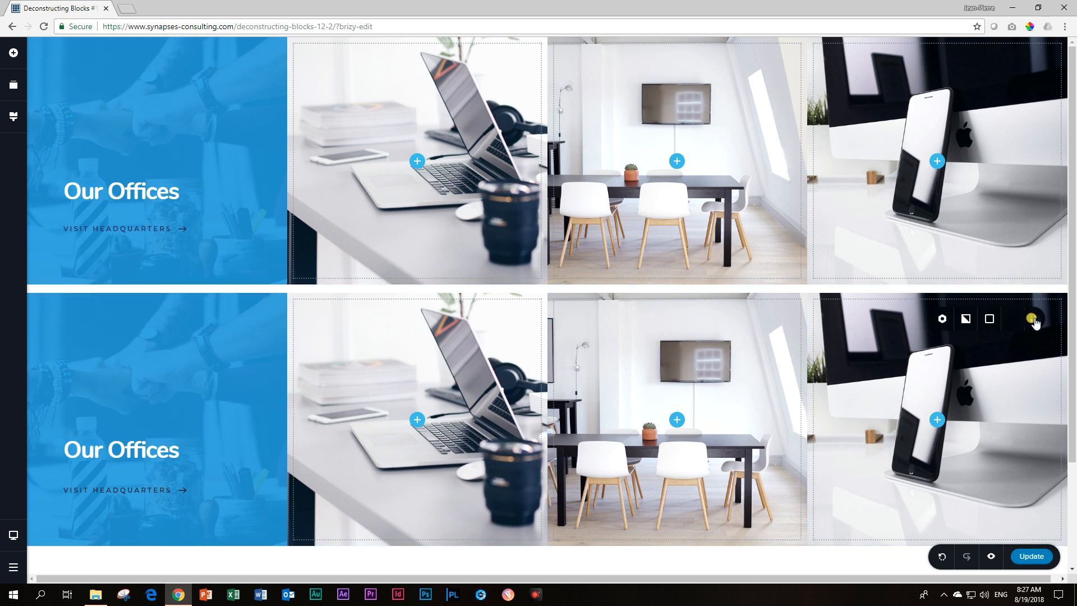
pyautogui.click(982, 319)
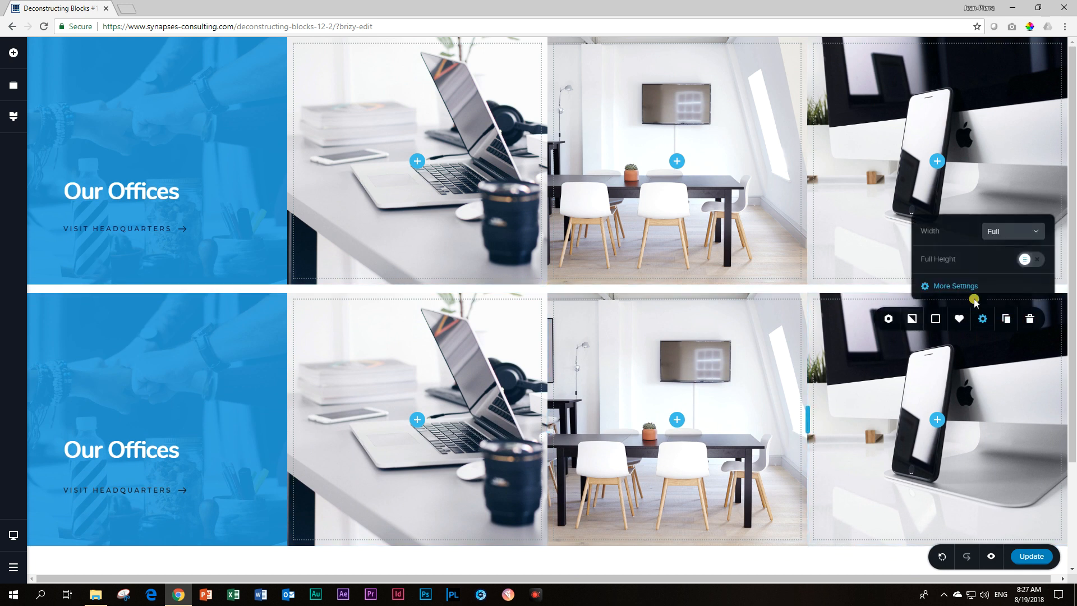
pyautogui.click(957, 286)
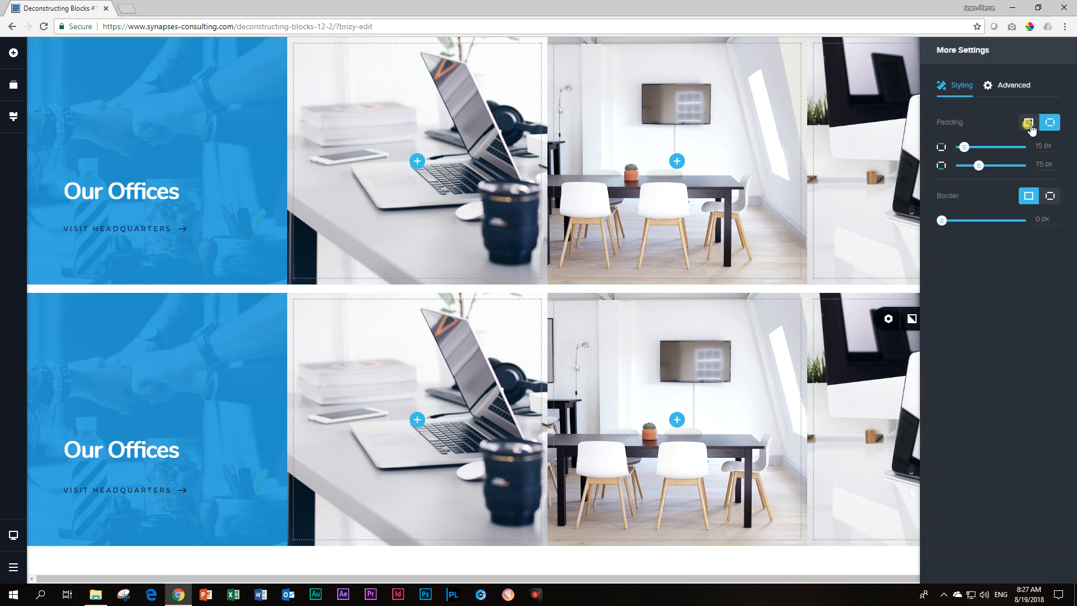
pyautogui.click(1028, 123)
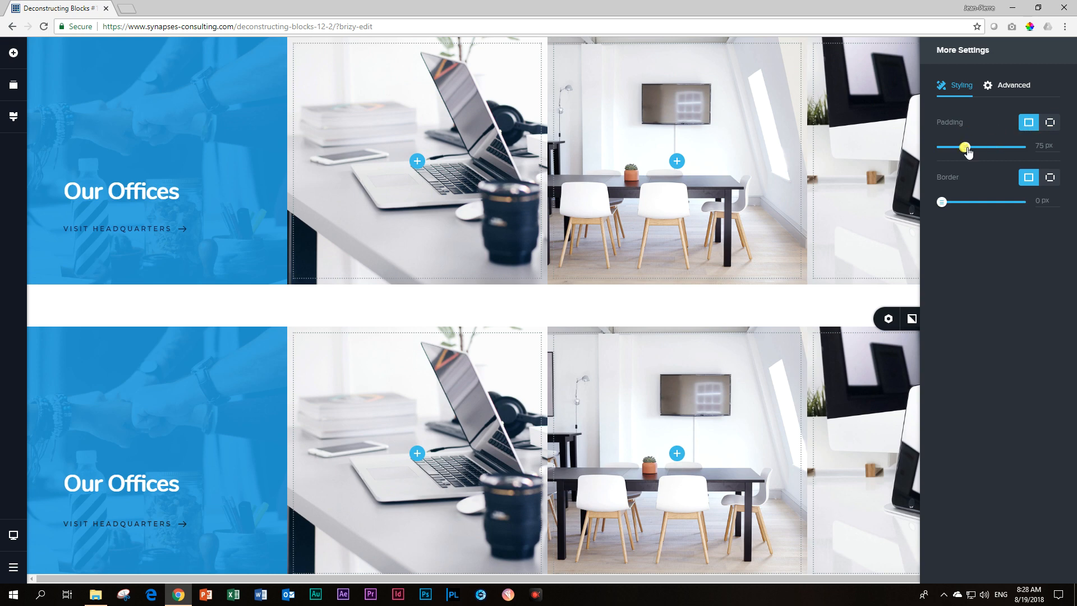
pyautogui.moveTo(965, 147); pyautogui.dragTo(941, 148)
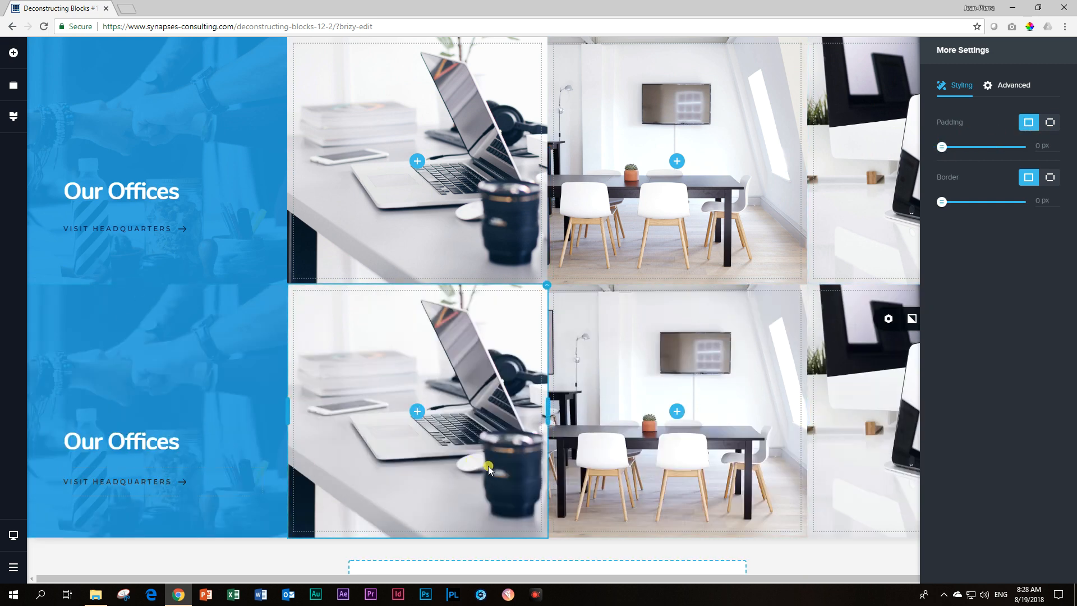
pyautogui.click(877, 561)
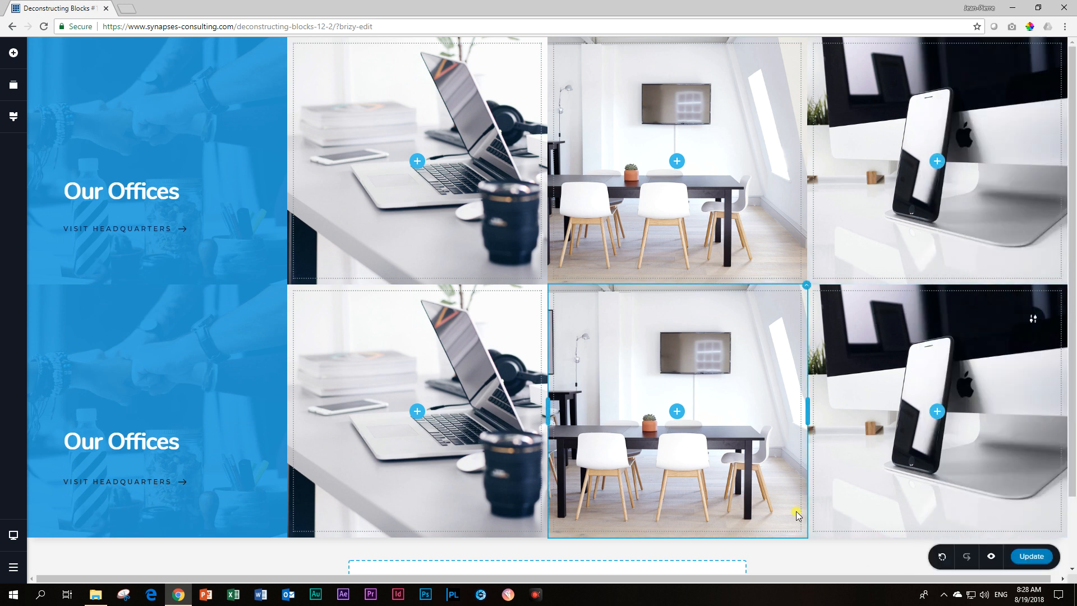
pyautogui.scroll(-2, 799, 469)
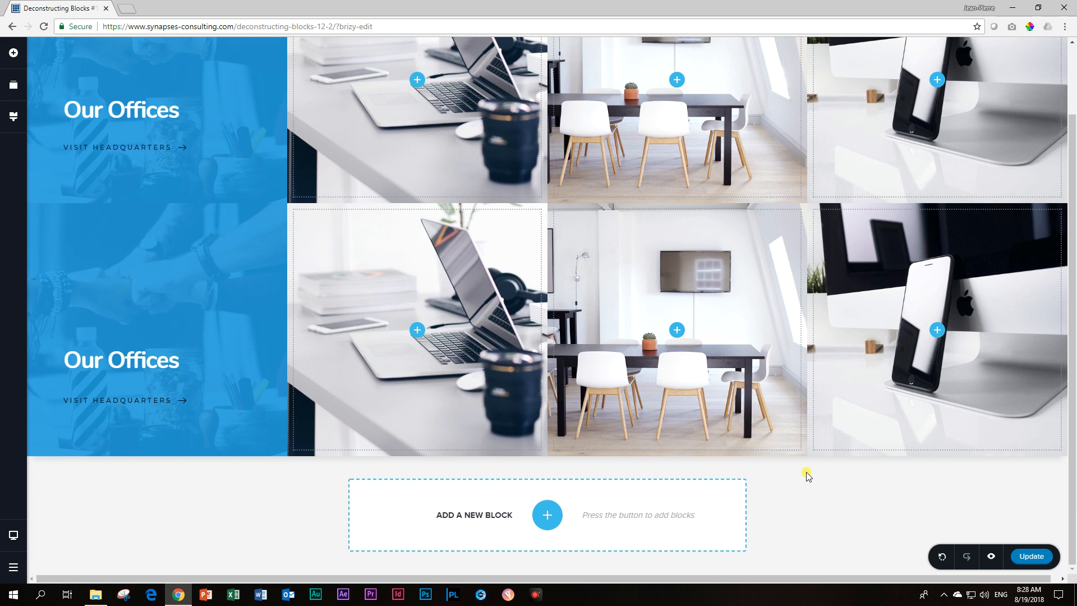
# - Switch the editor from desktop to its Mobile layout
pyautogui.click(16, 539)
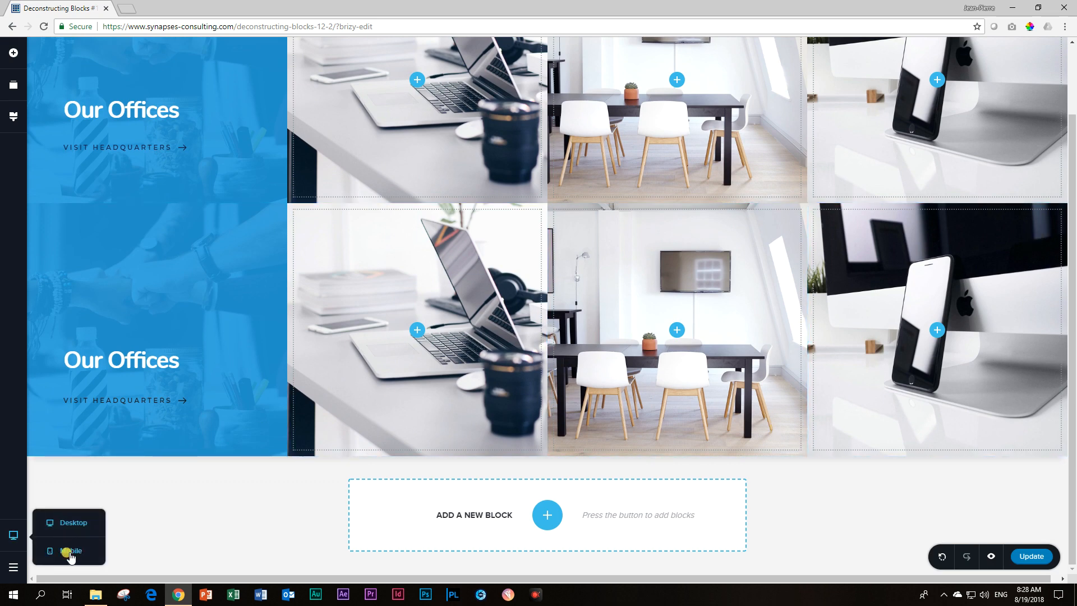
pyautogui.click(71, 553)
pyautogui.scroll(3, 502, 204)
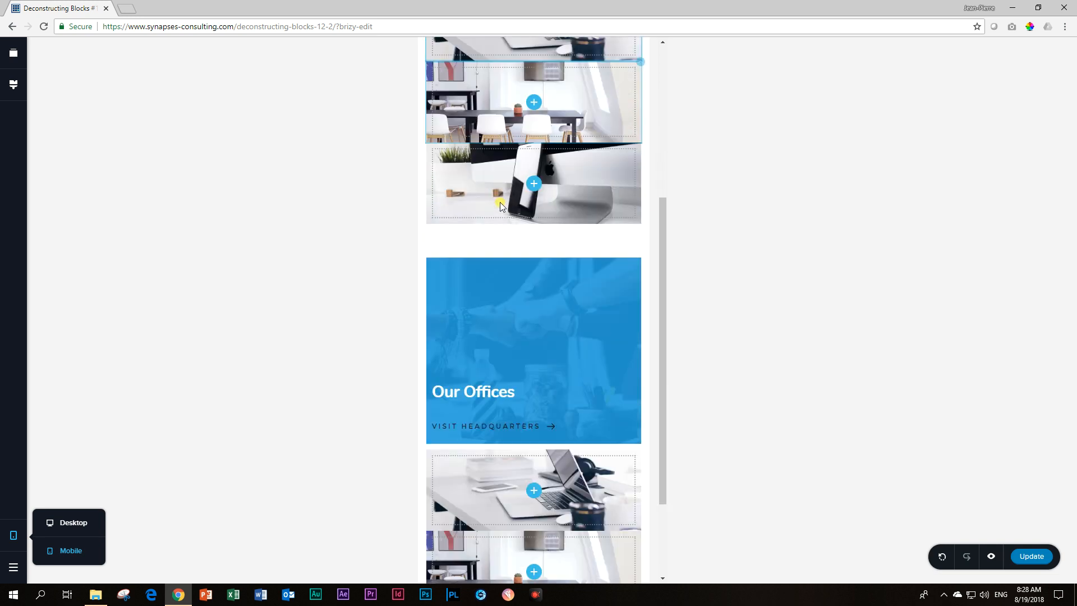
pyautogui.scroll(-2, 502, 207)
pyautogui.scroll(-4, 512, 228)
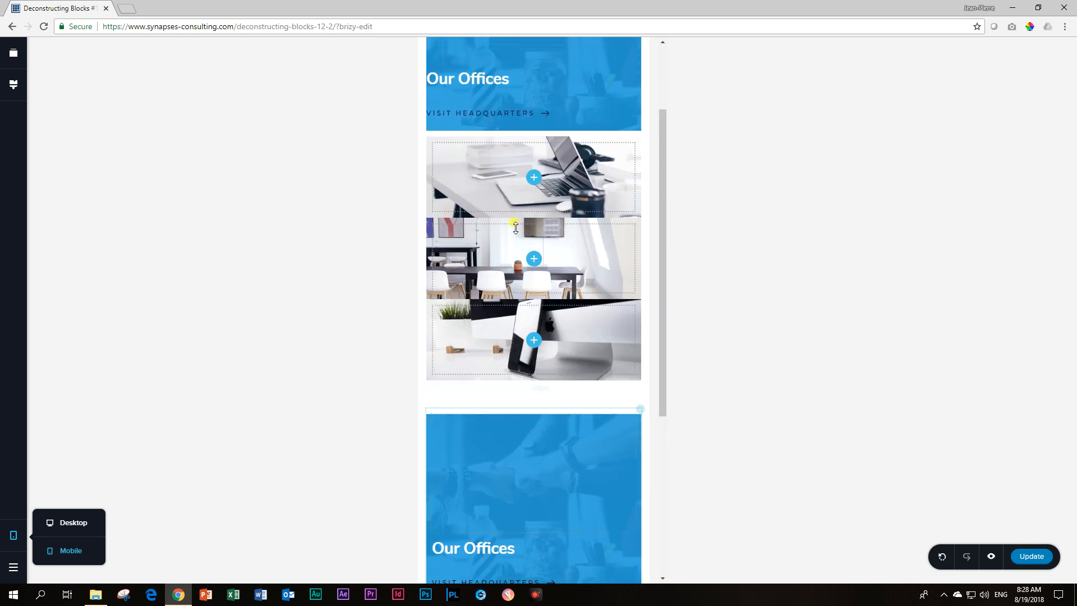
pyautogui.scroll(2, 515, 227)
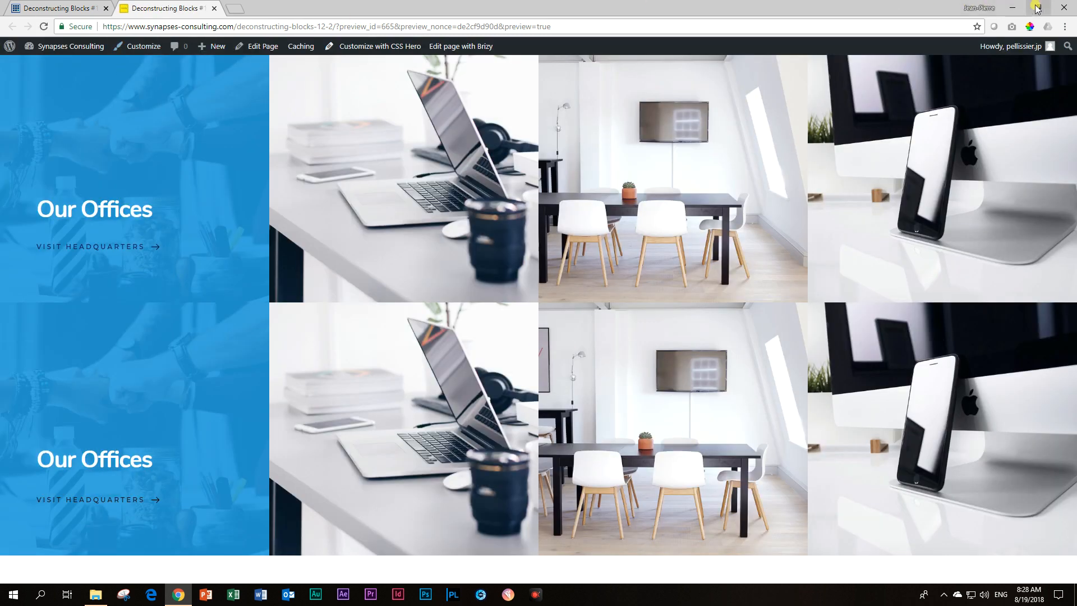
# - Check the preview at phone width, maximize Chrome again and return to the Brizy editor tab
pyautogui.click(1037, 8)
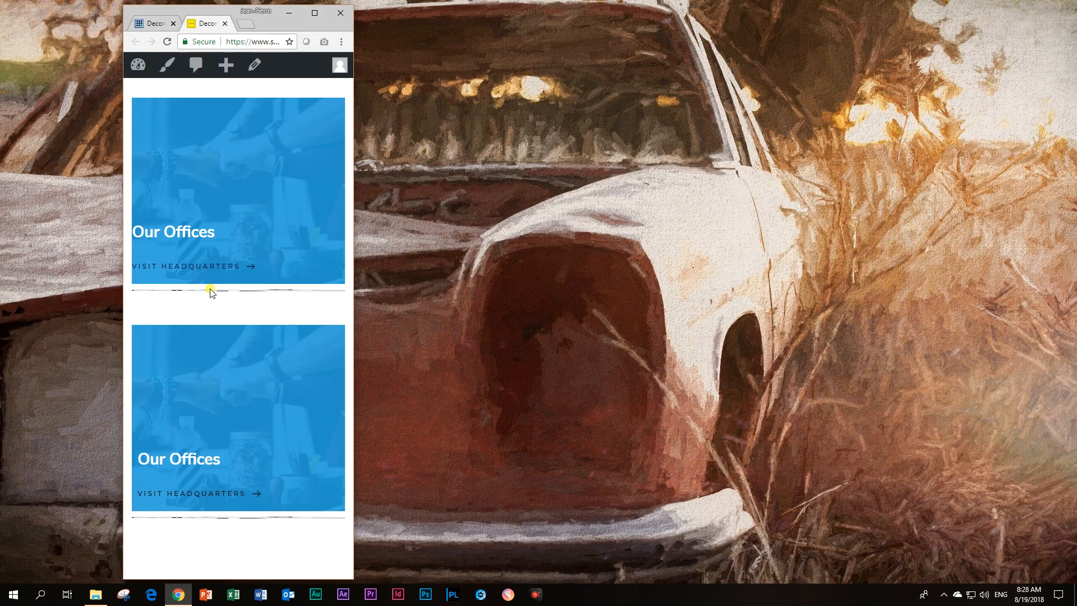
pyautogui.doubleClick(315, 12)
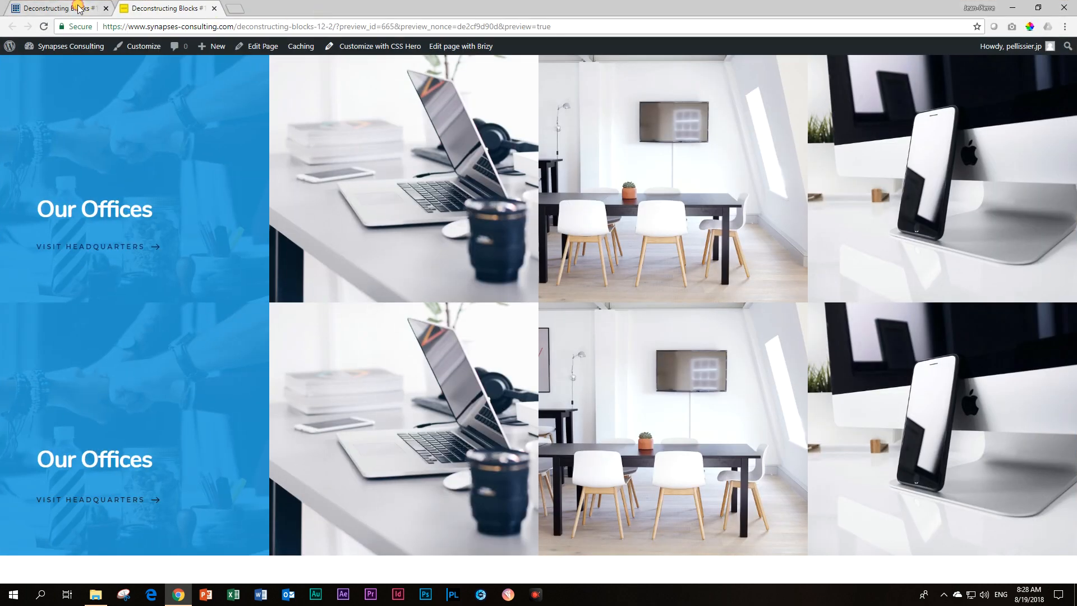
pyautogui.click(78, 8)
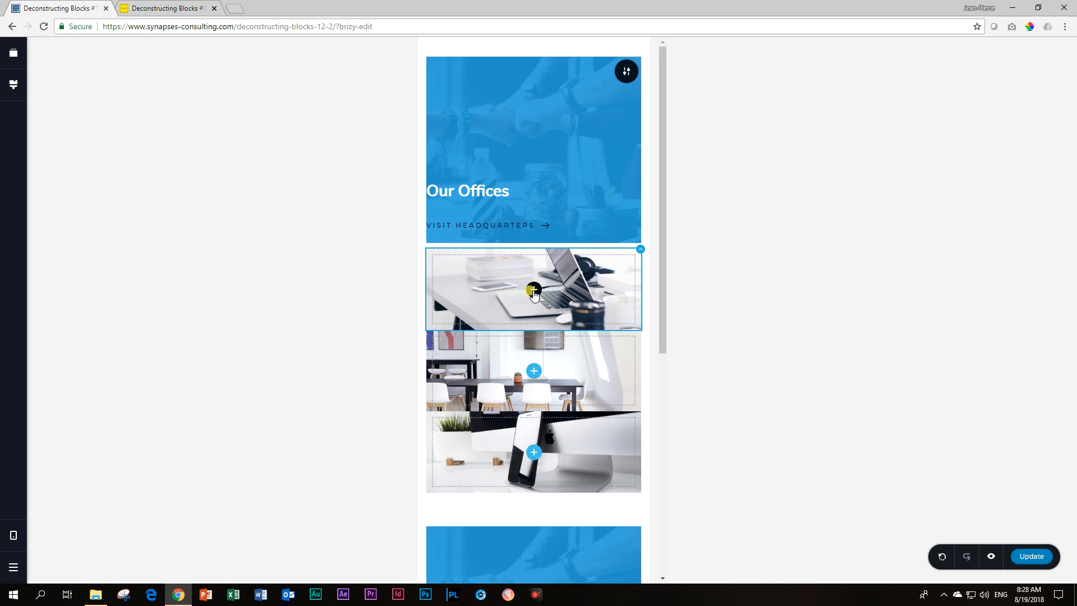
# - Back in Desktop view, place a Spacer in the bottom-left image column and stretch it to fill
pyautogui.click(12, 535)
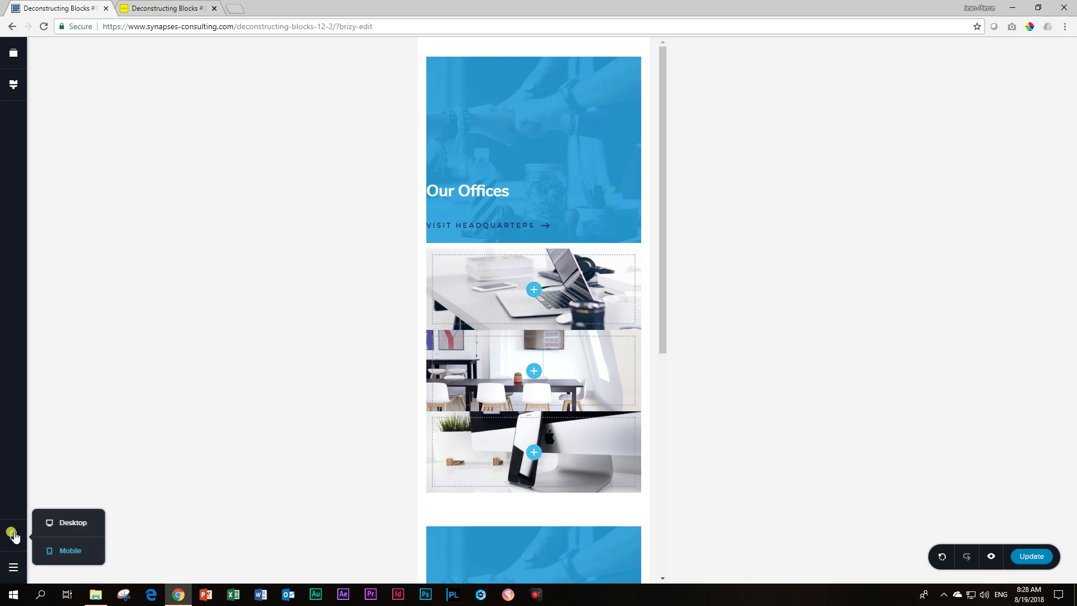
pyautogui.click(61, 525)
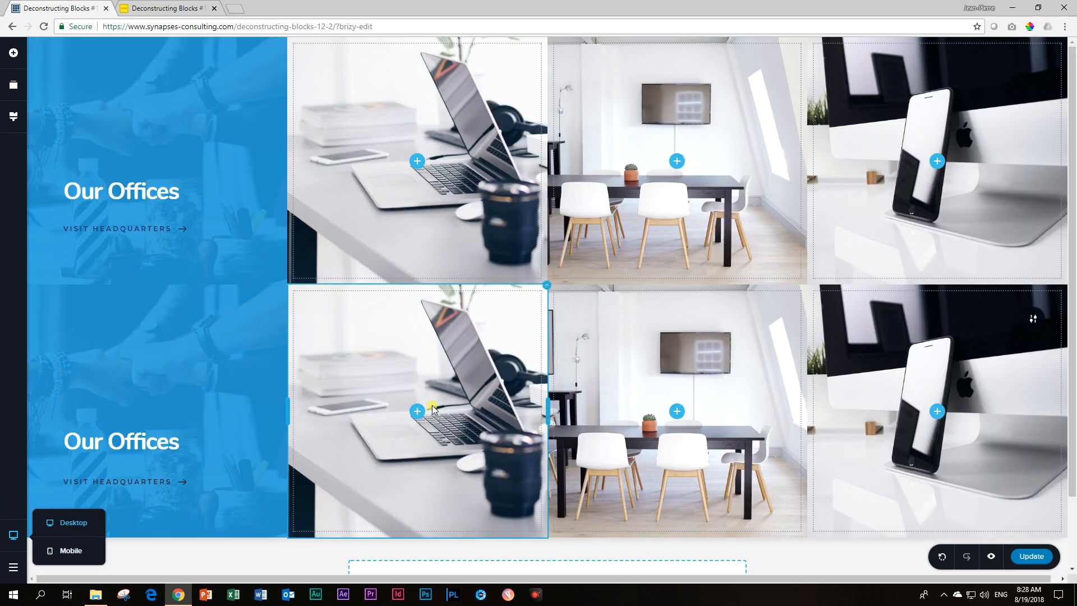
pyautogui.click(13, 53)
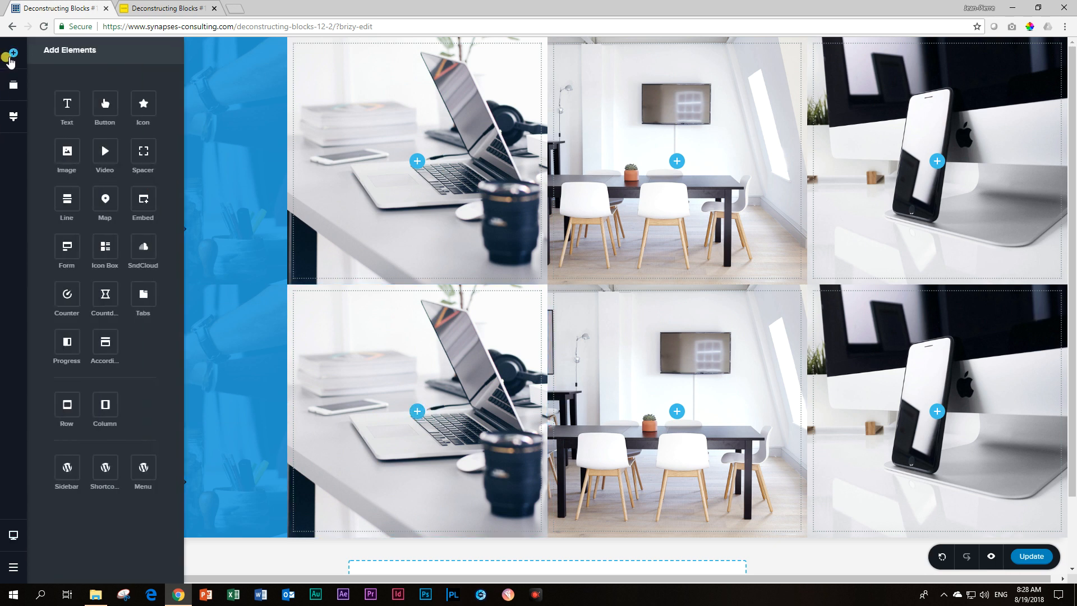
pyautogui.moveTo(141, 151); pyautogui.dragTo(416, 425)
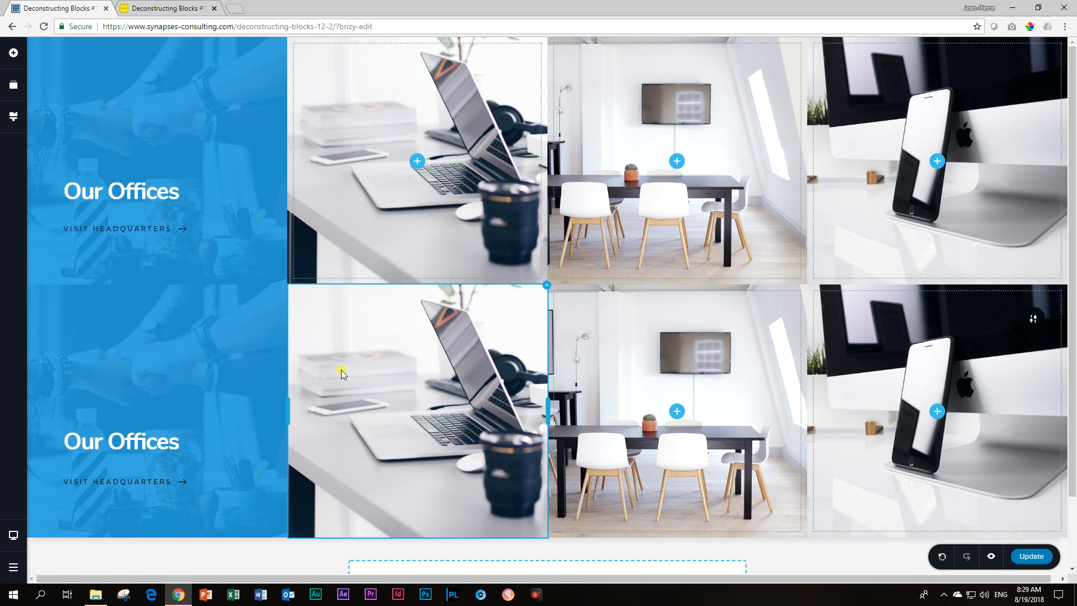
pyautogui.moveTo(415, 310); pyautogui.dragTo(399, 534)
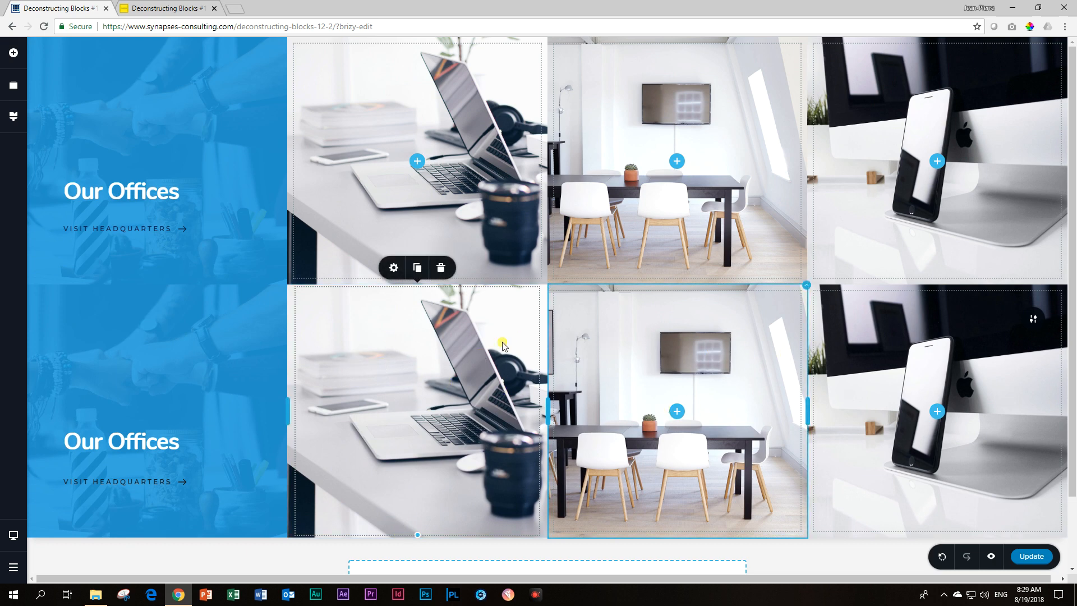
# - Duplicate the spacer into the other image columns of the second row
pyautogui.click(418, 270)
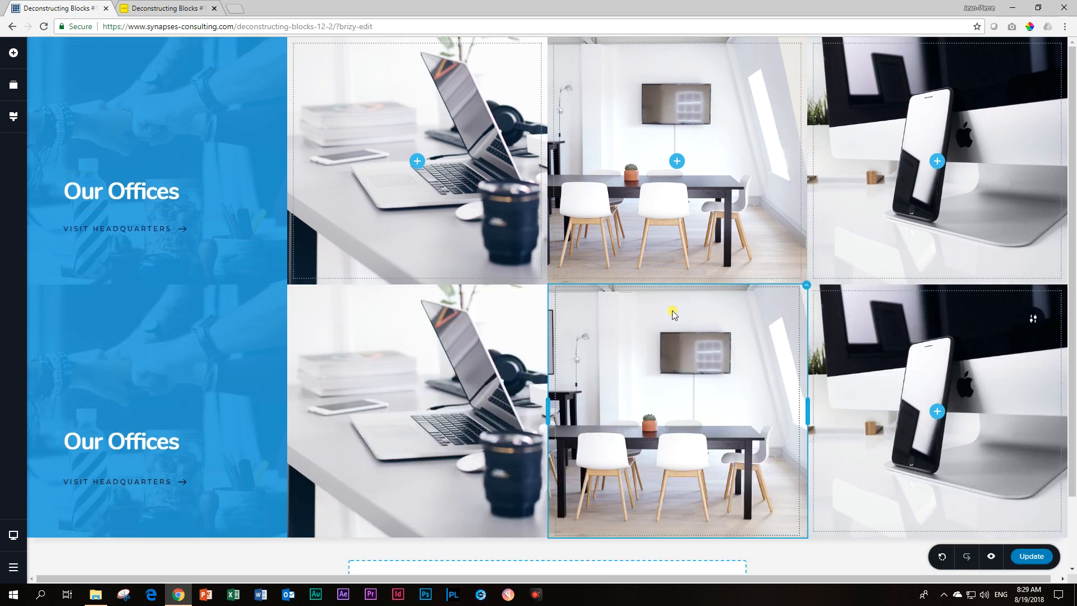
pyautogui.rightClick(667, 317)
pyautogui.click(656, 302)
pyautogui.click(676, 269)
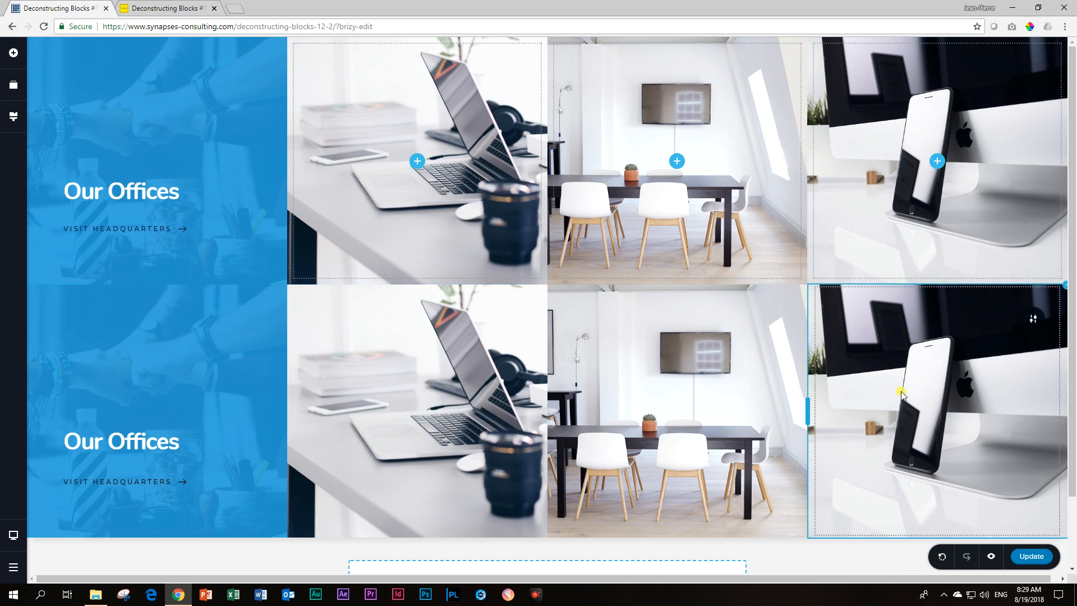
# - In Mobile view, drag the first spacer under the second block taller to reveal the desk image
pyautogui.click(10, 539)
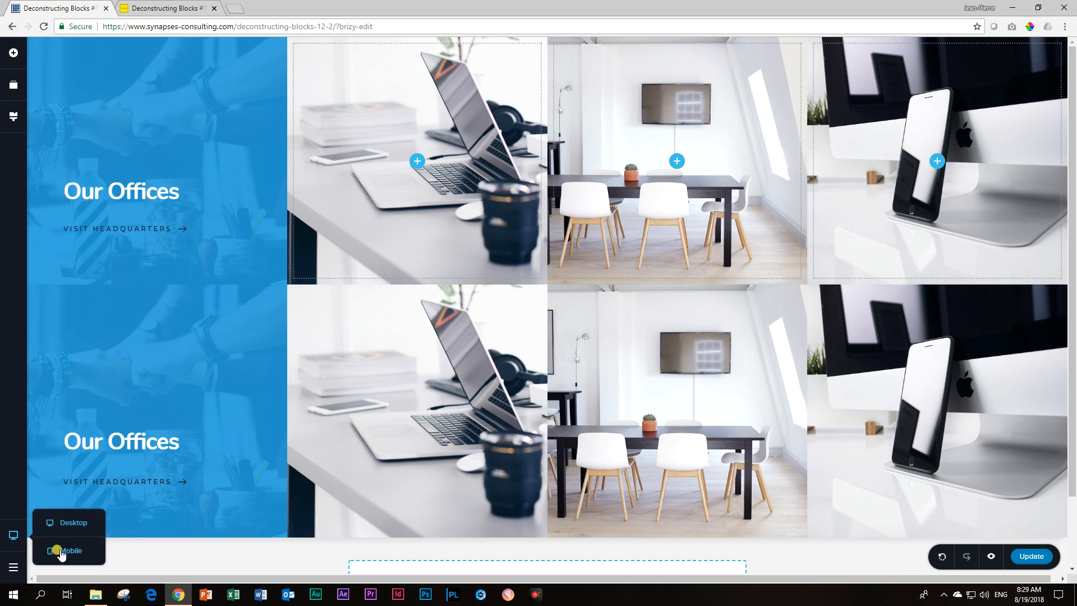
pyautogui.click(60, 558)
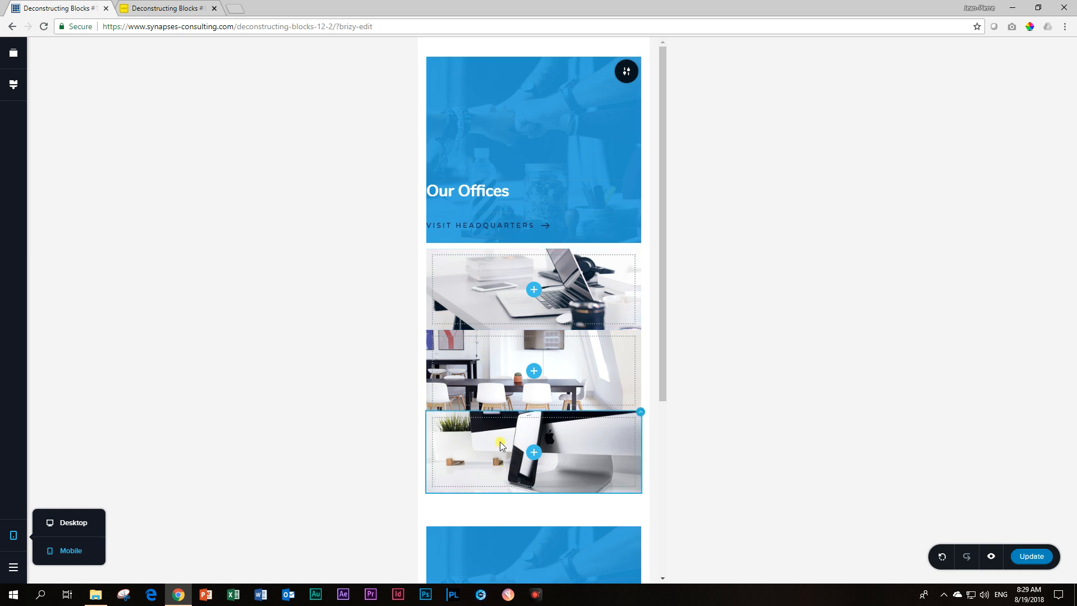
pyautogui.scroll(-4, 505, 252)
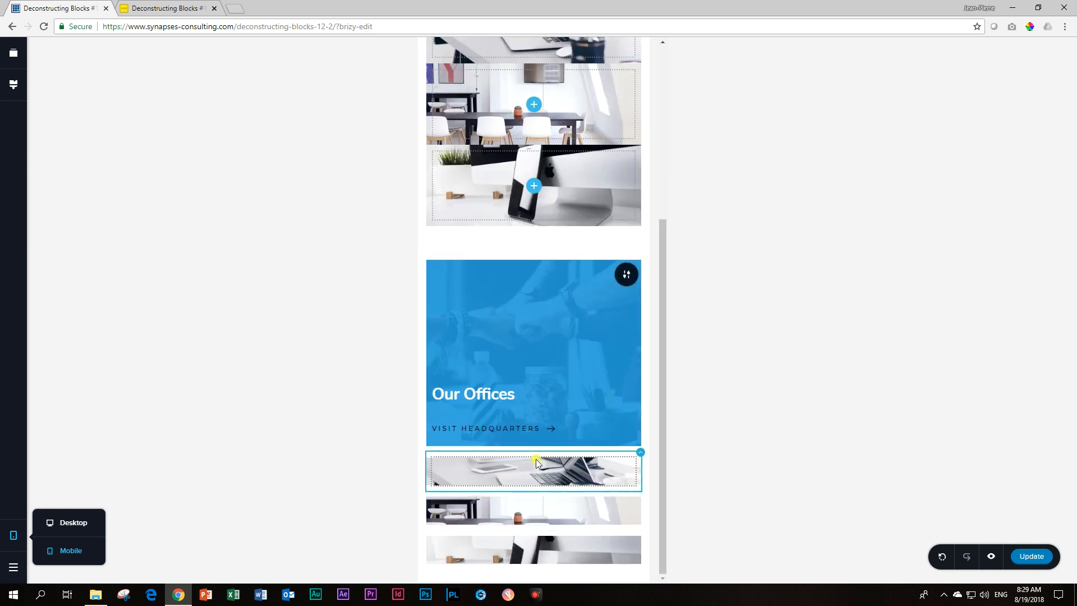
pyautogui.click(533, 480)
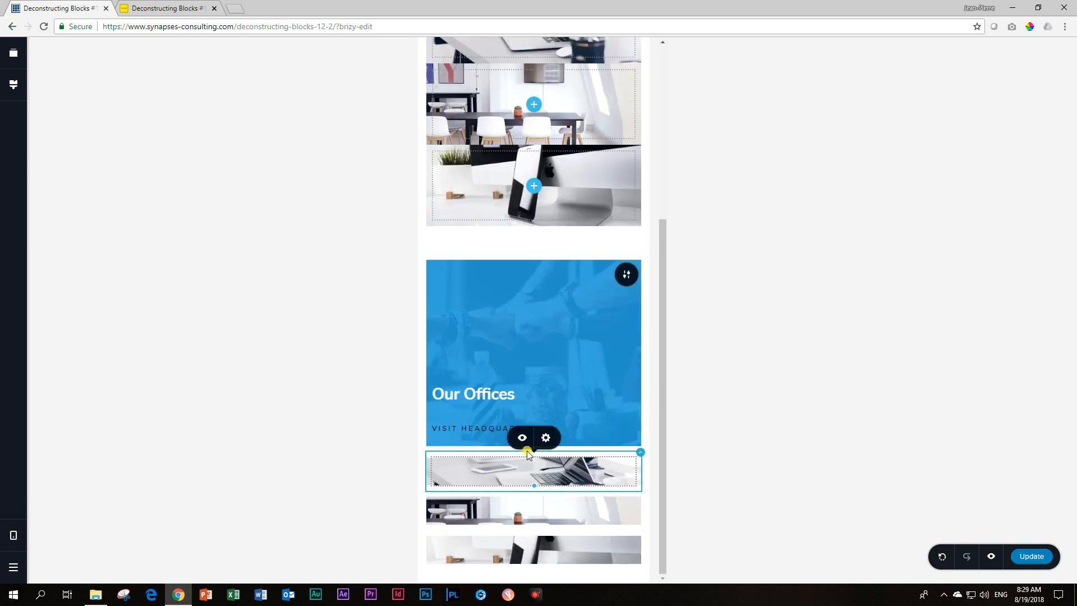
pyautogui.moveTo(533, 484); pyautogui.dragTo(534, 557)
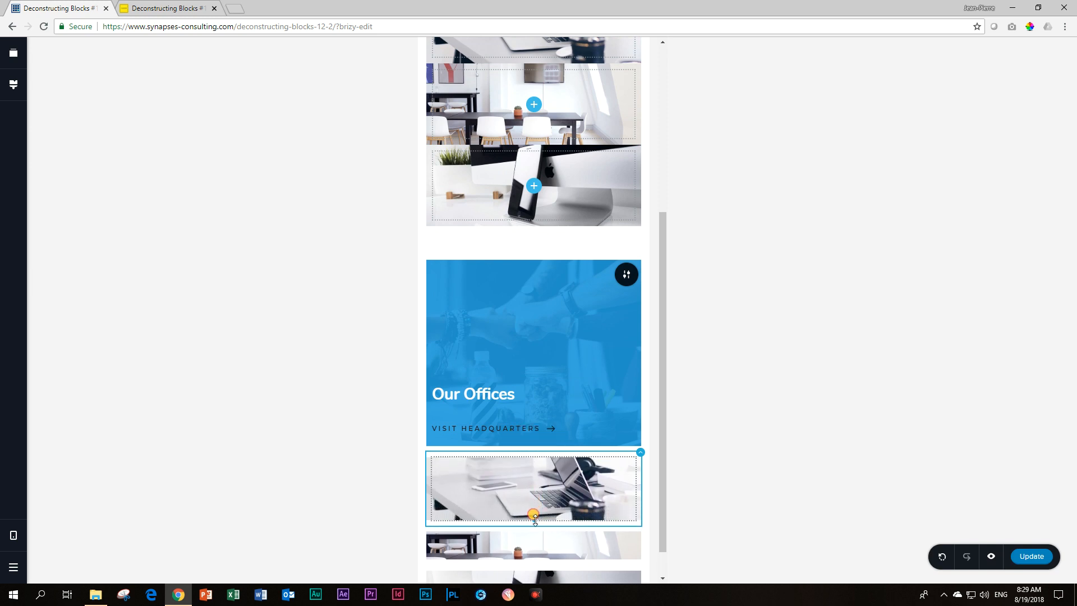
pyautogui.scroll(-1, 544, 465)
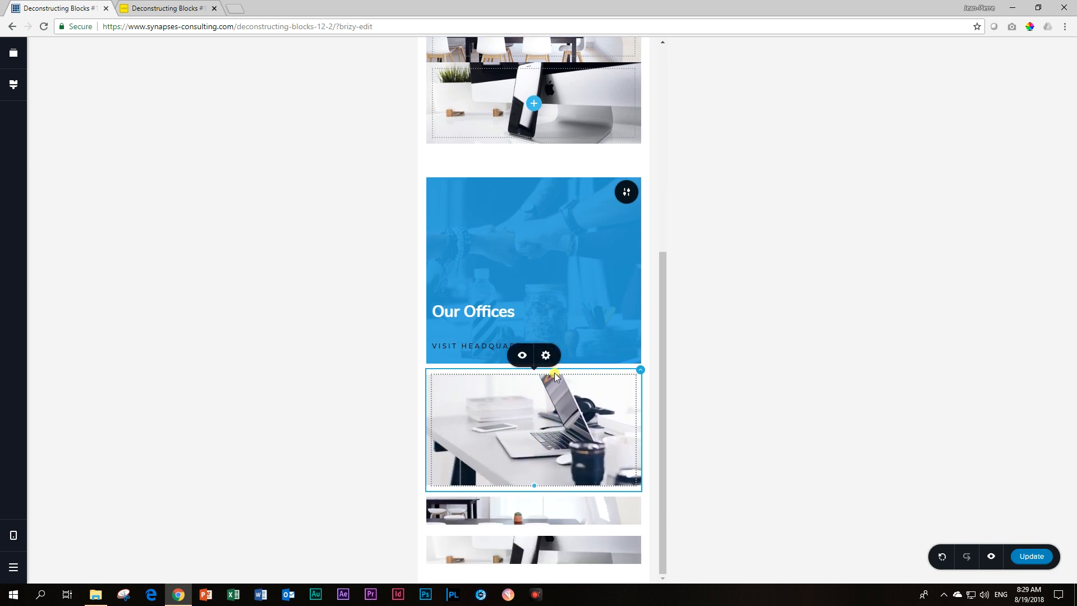
pyautogui.moveTo(537, 485); pyautogui.dragTo(527, 516)
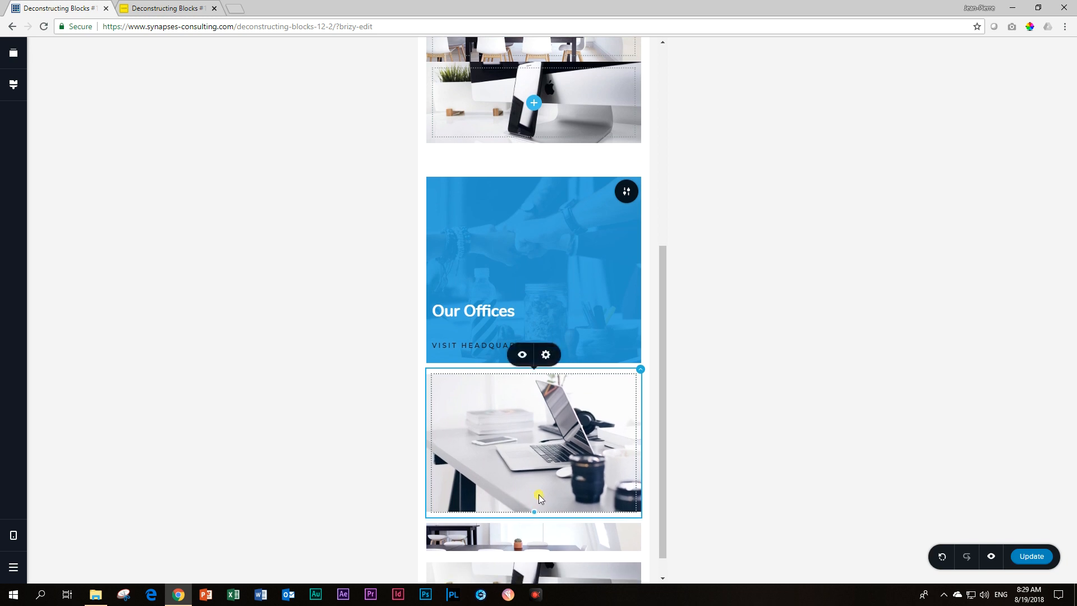
pyautogui.scroll(-1, 530, 472)
# - Set each of the three mobile spacers to a Height of 250 px
pyautogui.click(544, 328)
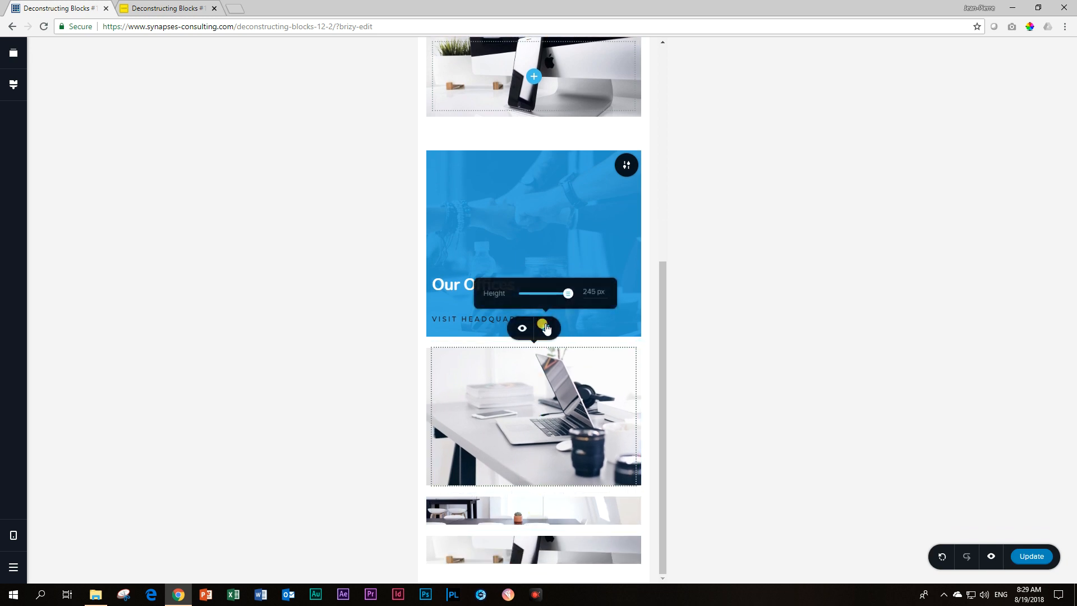
pyautogui.doubleClick(589, 292)
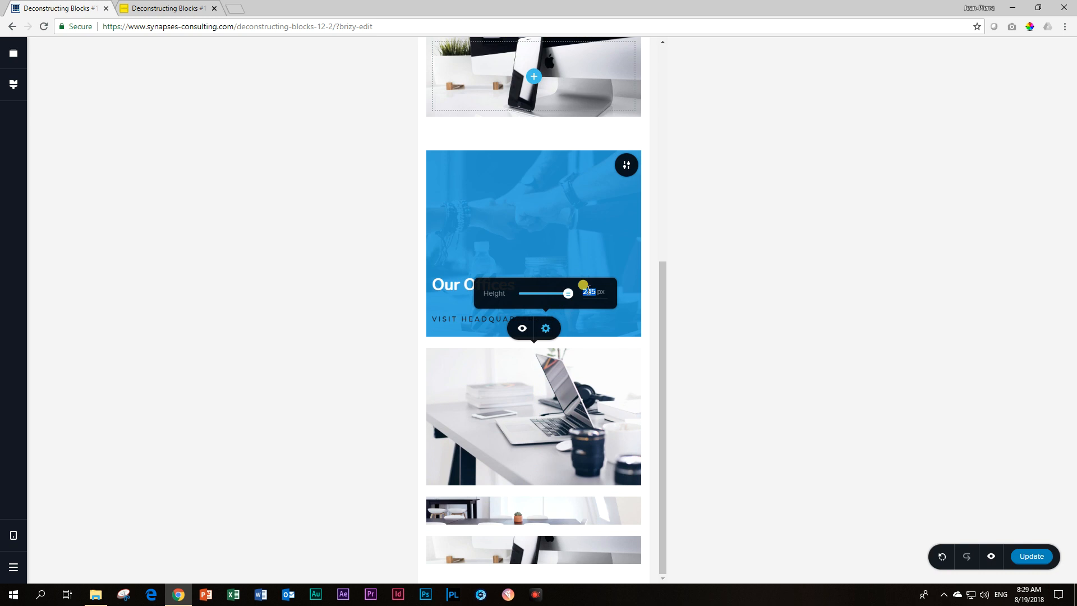
pyautogui.write('250')
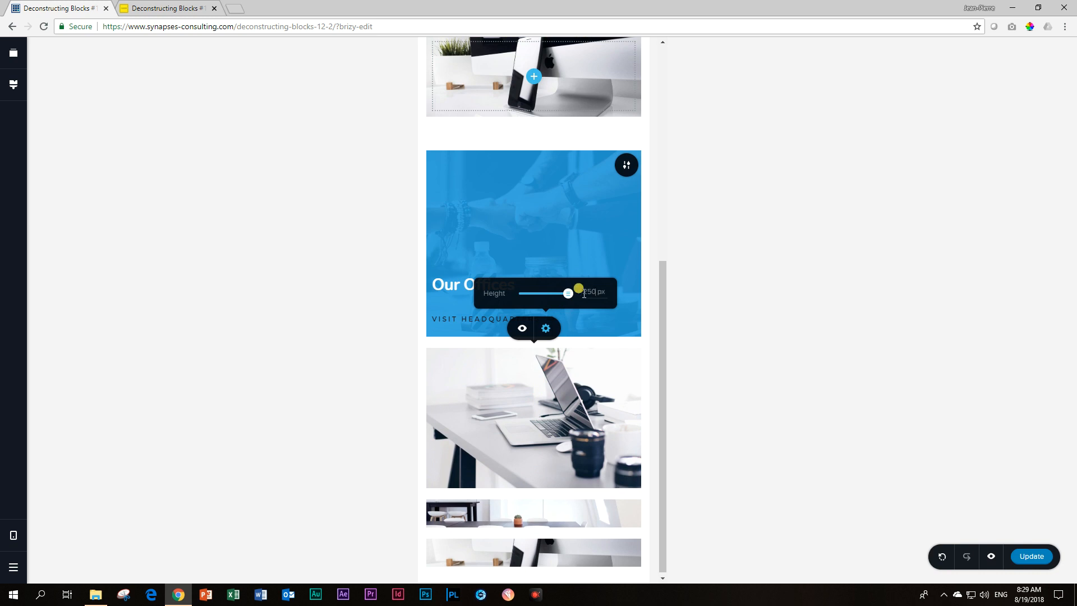
pyautogui.click(538, 416)
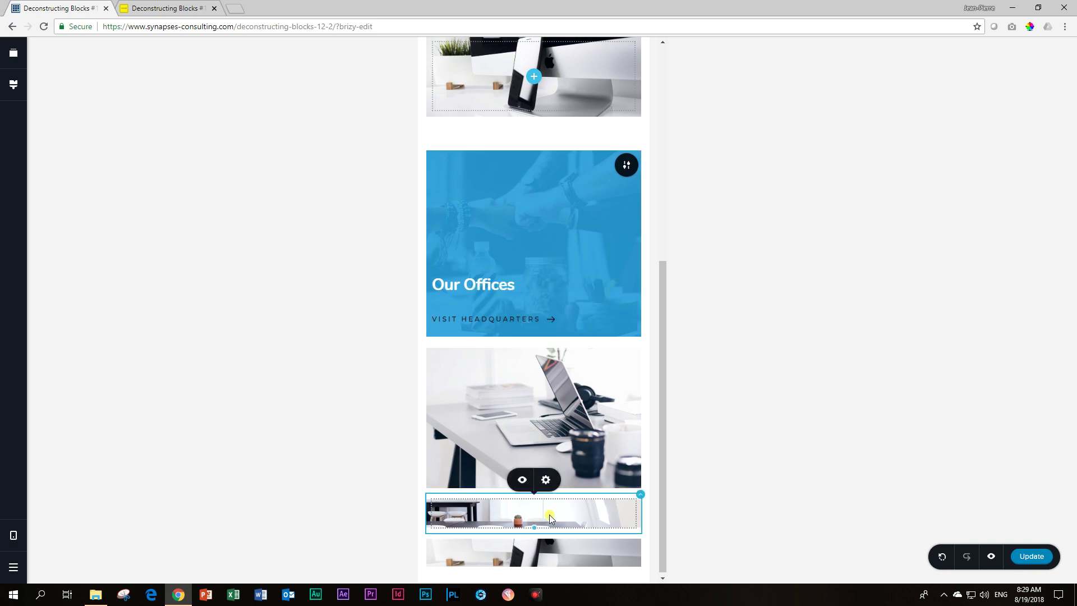
pyautogui.click(545, 479)
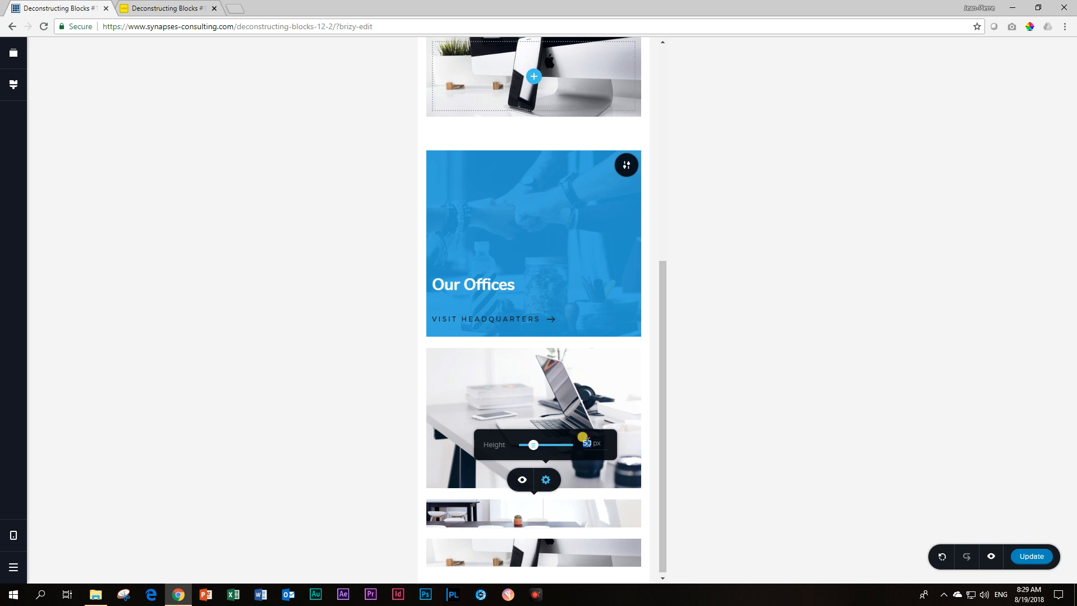
pyautogui.write('150')
pyautogui.press('Return')
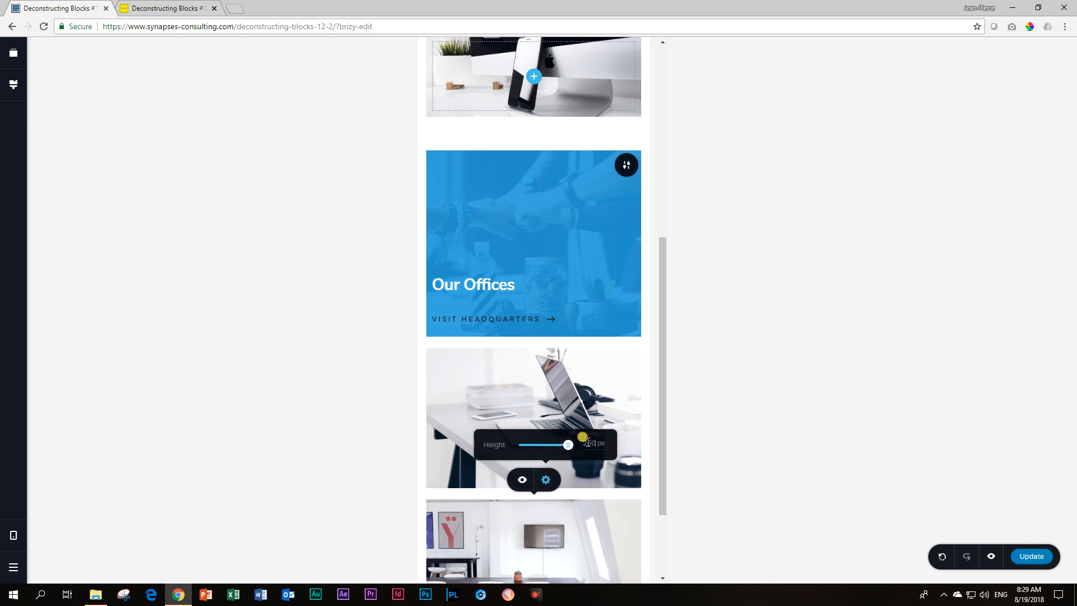
pyautogui.click(549, 547)
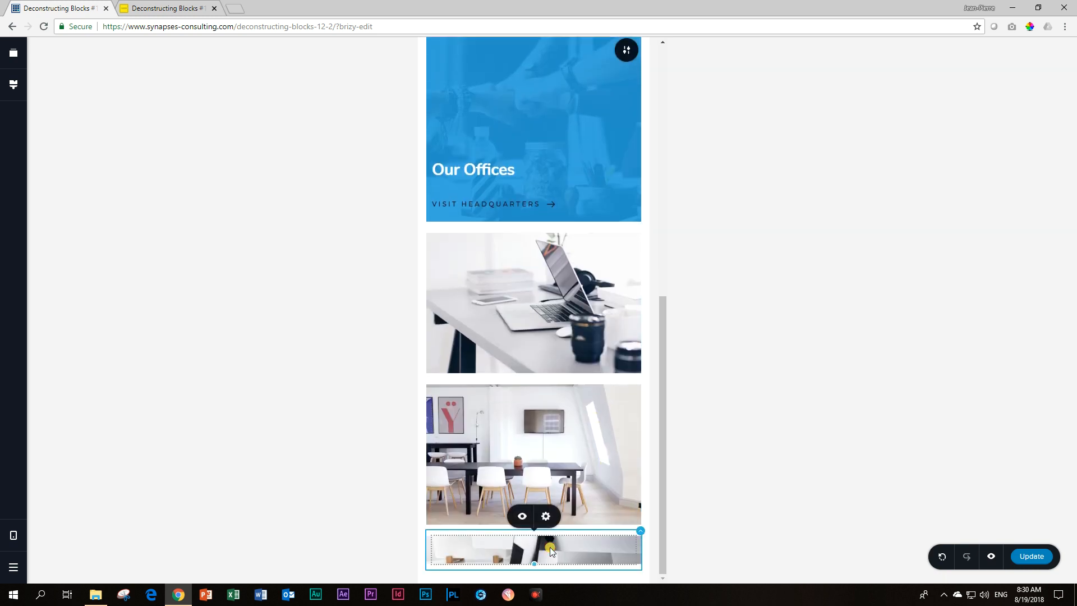
pyautogui.click(546, 516)
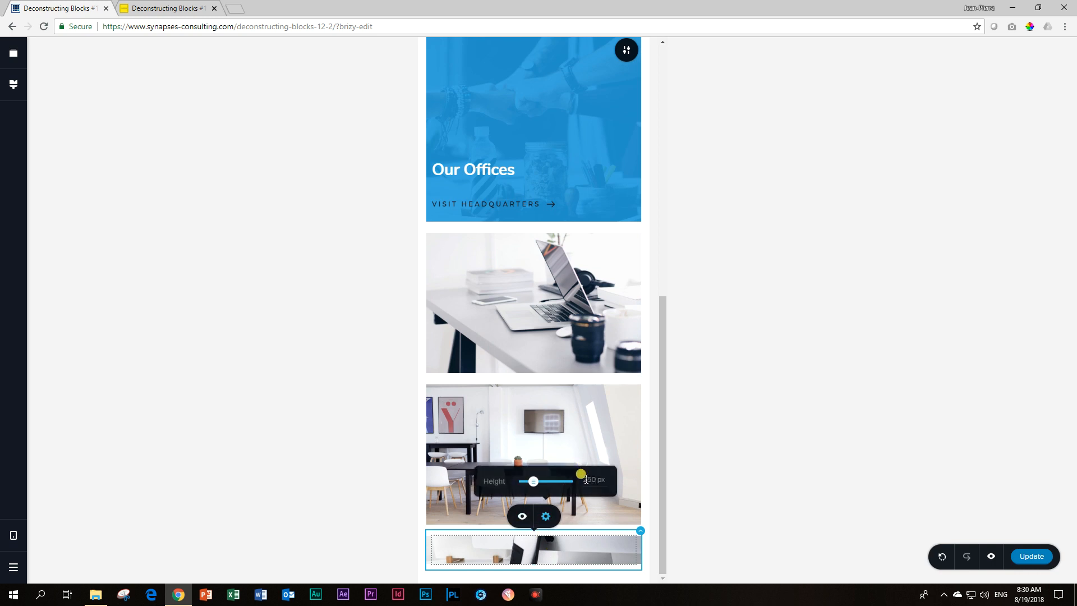
pyautogui.click(581, 480)
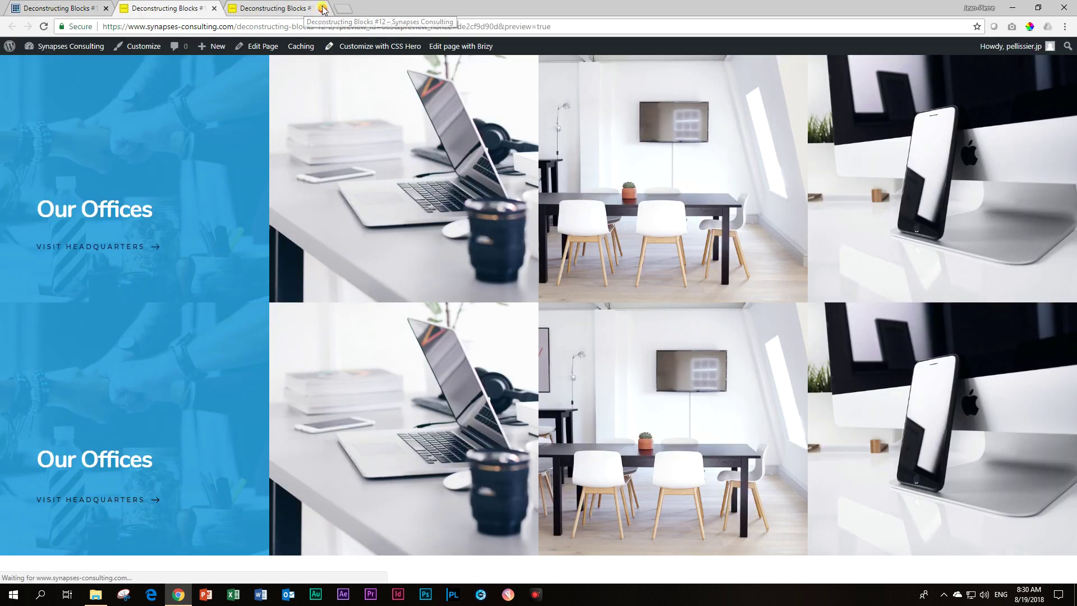
# - Close the extra preview tab, check phone width, maximize Chrome and return to the editor tab
pyautogui.click(323, 9)
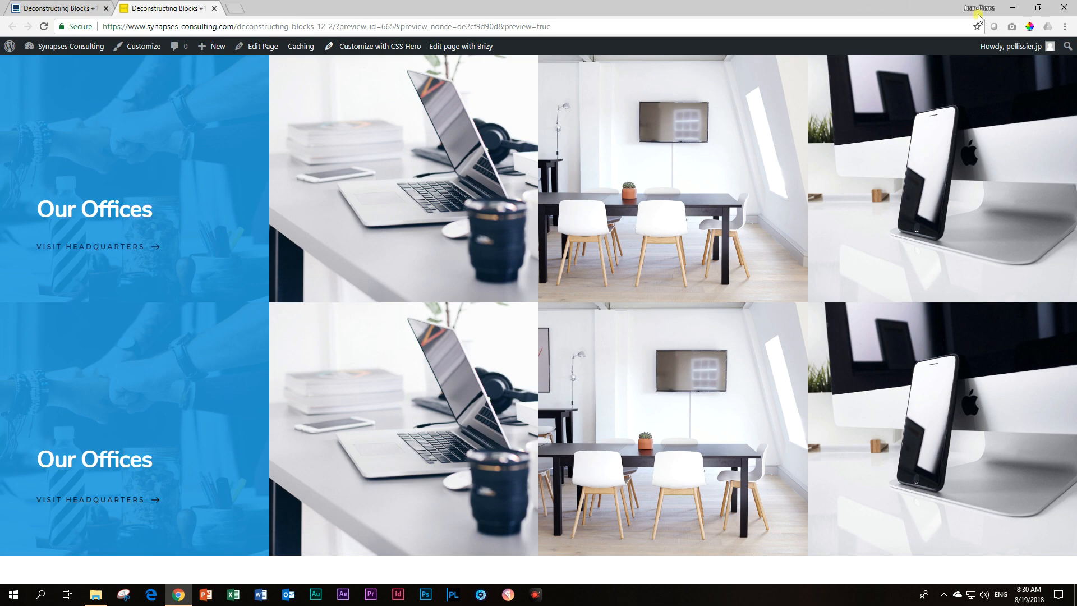
pyautogui.click(1037, 8)
pyautogui.scroll(-4, 236, 306)
pyautogui.scroll(-4, 235, 305)
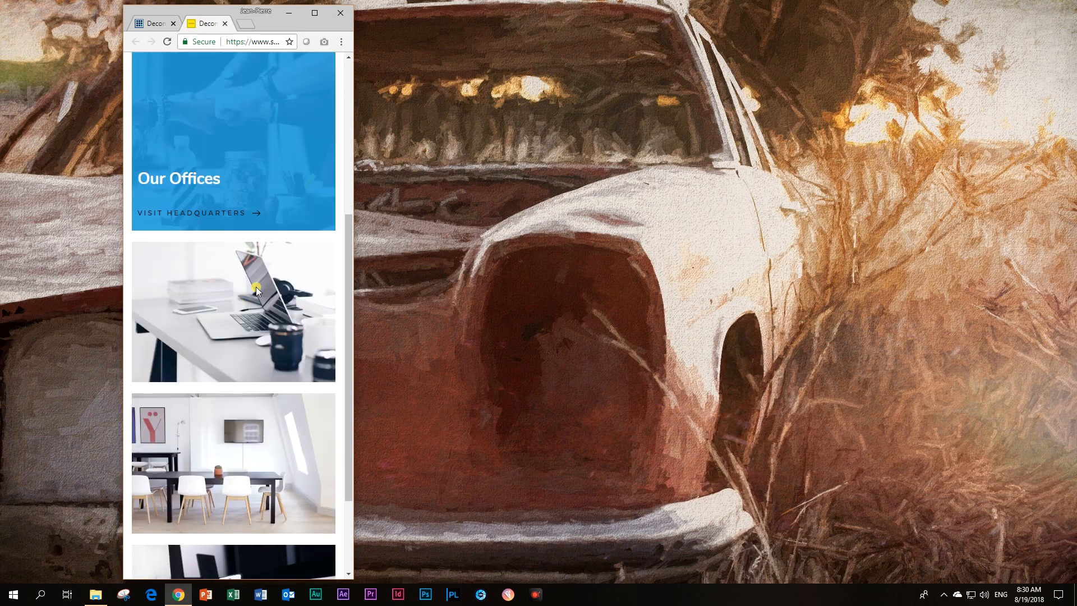
pyautogui.scroll(-2, 200, 439)
pyautogui.scroll(4, 204, 441)
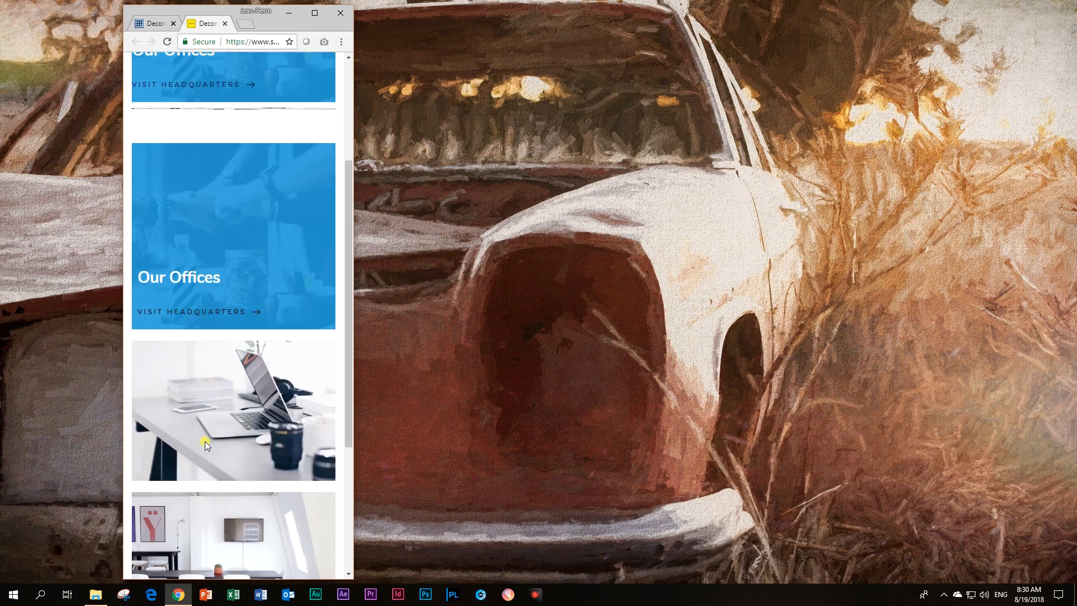
pyautogui.scroll(3, 205, 440)
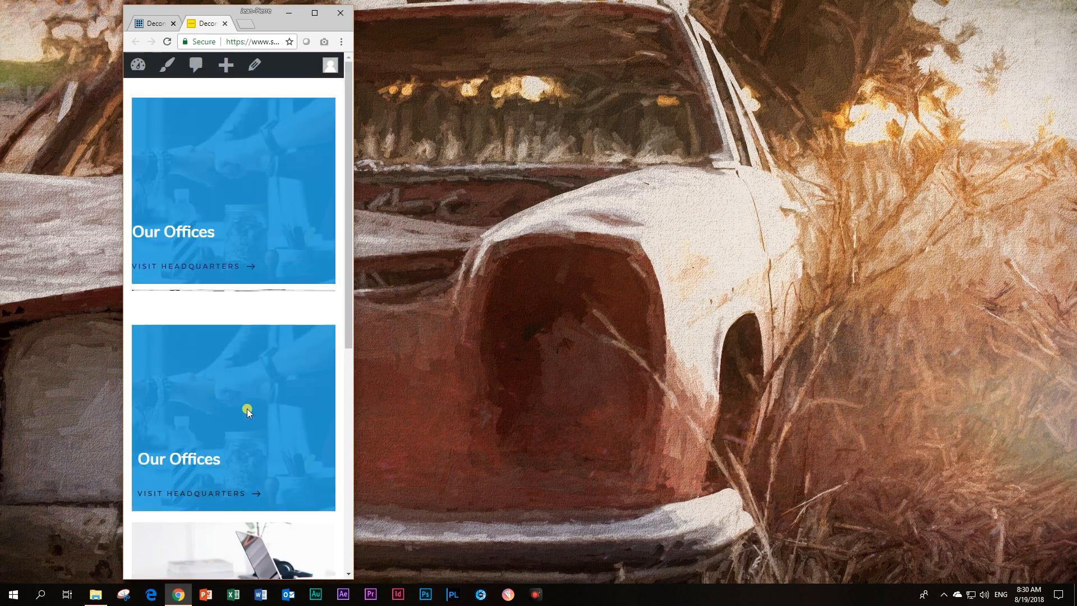
pyautogui.scroll(-4, 246, 407)
pyautogui.scroll(-3, 247, 407)
pyautogui.scroll(3, 246, 408)
pyautogui.scroll(2, 247, 408)
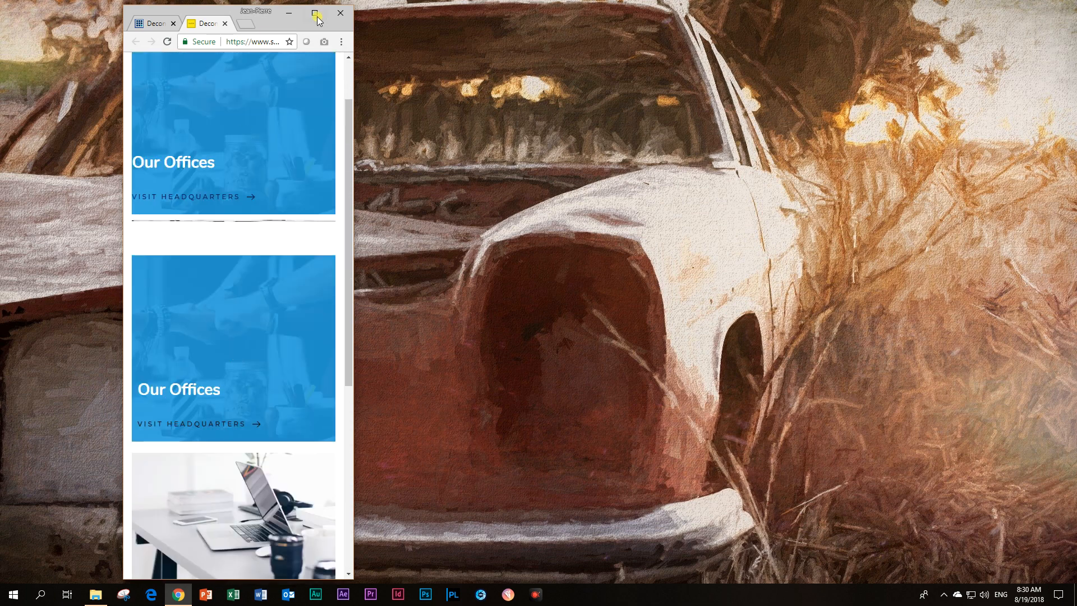
pyautogui.click(317, 13)
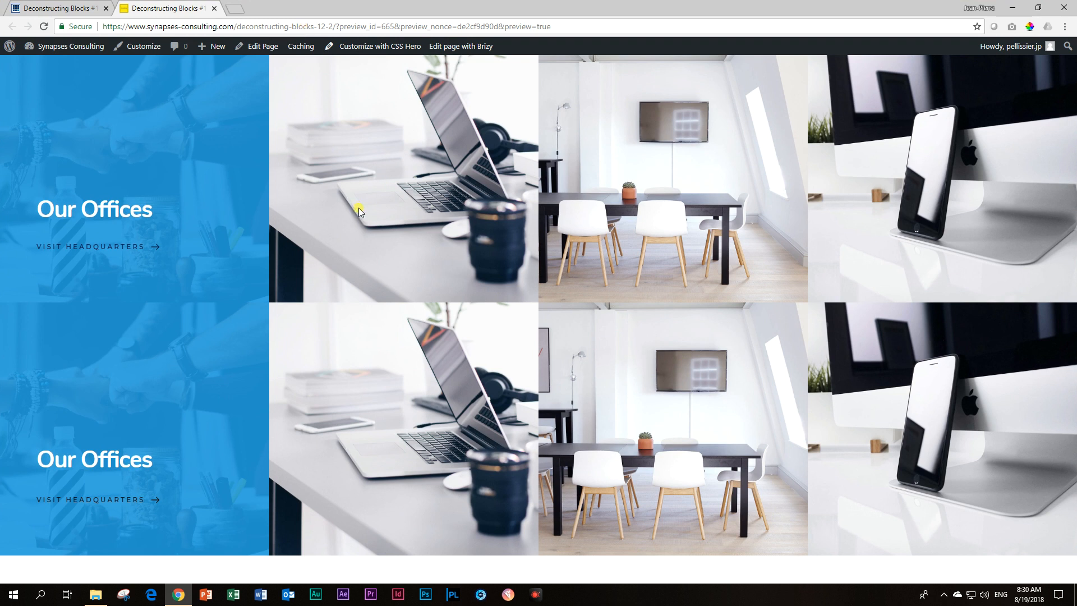
pyautogui.click(81, 7)
# - In Desktop view, insert an empty block below the offices section and remove one column
pyautogui.click(12, 535)
pyautogui.click(73, 523)
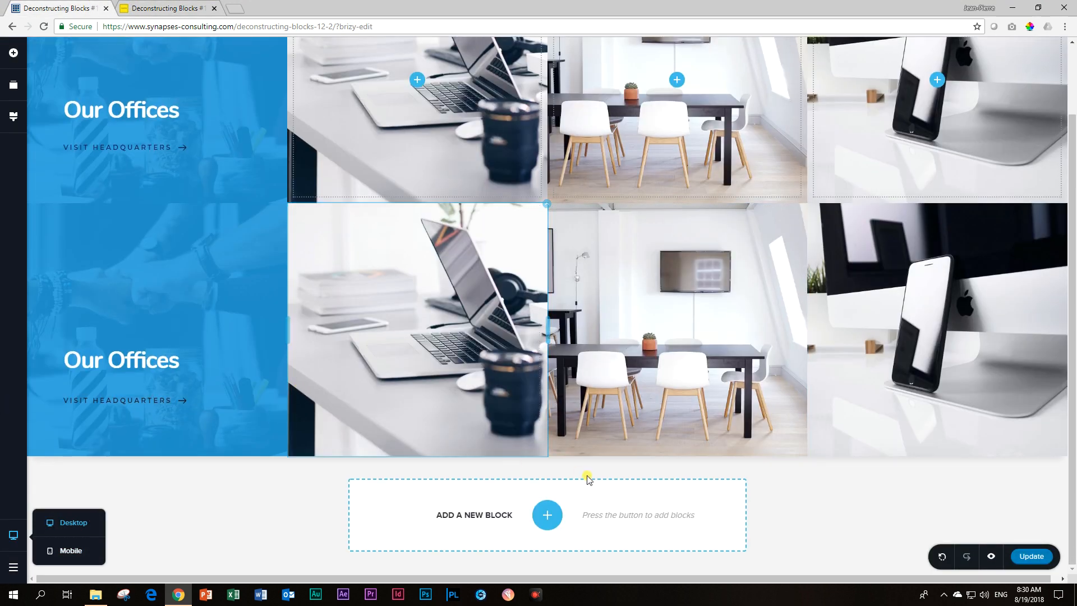
pyautogui.click(547, 524)
pyautogui.click(375, 265)
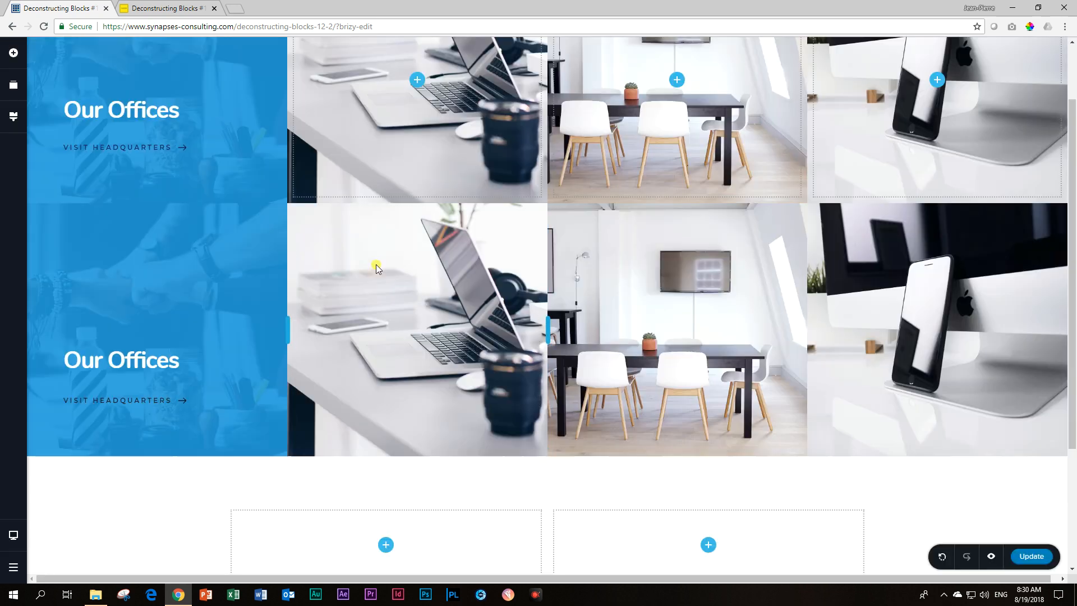
pyautogui.click(219, 501)
pyautogui.click(266, 476)
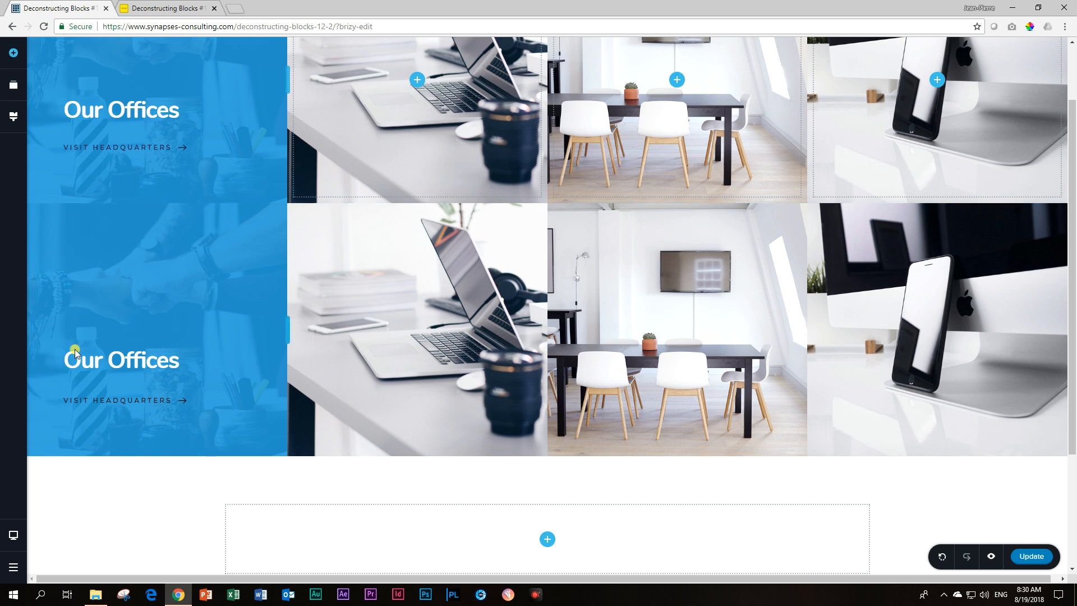
# - Drag a Column element into the empty row and duplicate it to four columns
pyautogui.click(13, 52)
pyautogui.moveTo(104, 404)
pyautogui.mouseDown()
pyautogui.moveTo(463, 492)
pyautogui.moveTo(547, 538)
pyautogui.mouseUp()
pyautogui.click(548, 505)
pyautogui.click(535, 472)
# - Set the new row's Width to Full so it spans the page
pyautogui.click(1032, 490)
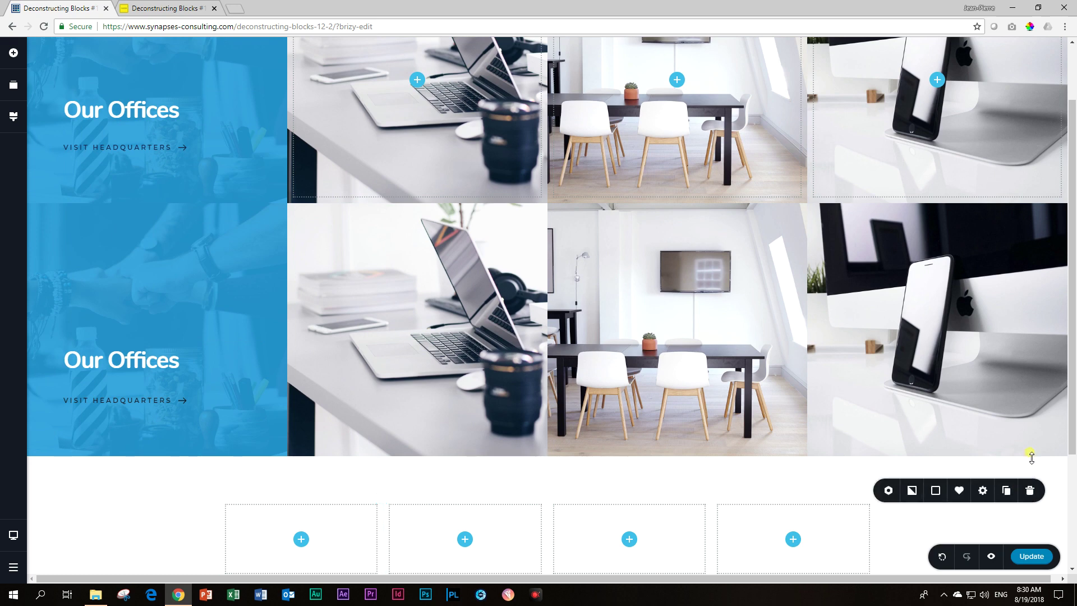
pyautogui.click(983, 490)
pyautogui.click(1004, 388)
pyautogui.click(1001, 418)
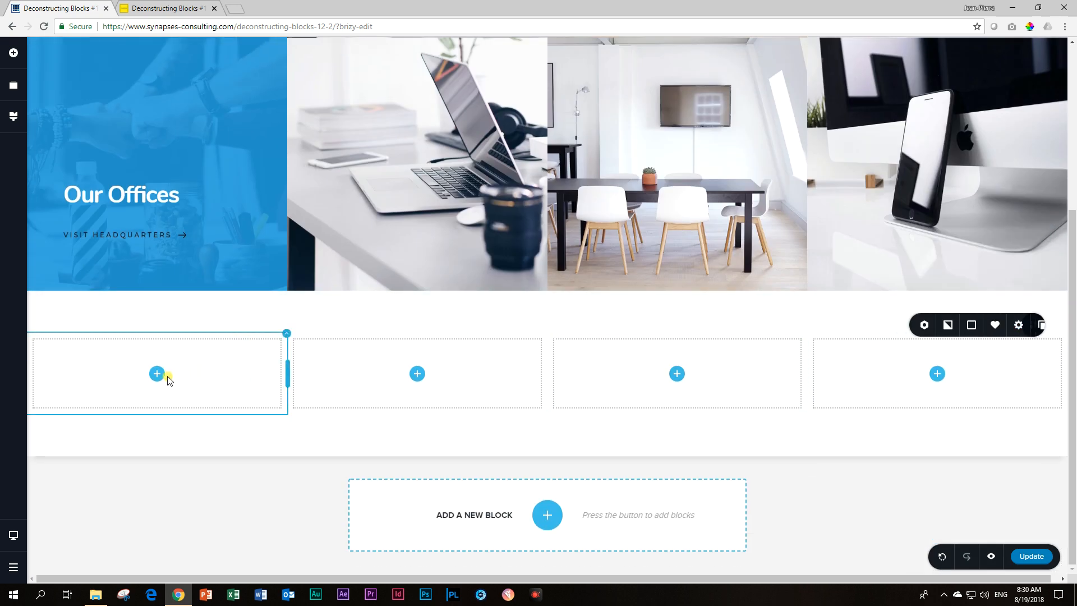
# - Give the first column the glass-building photo as its background image
pyautogui.click(157, 372)
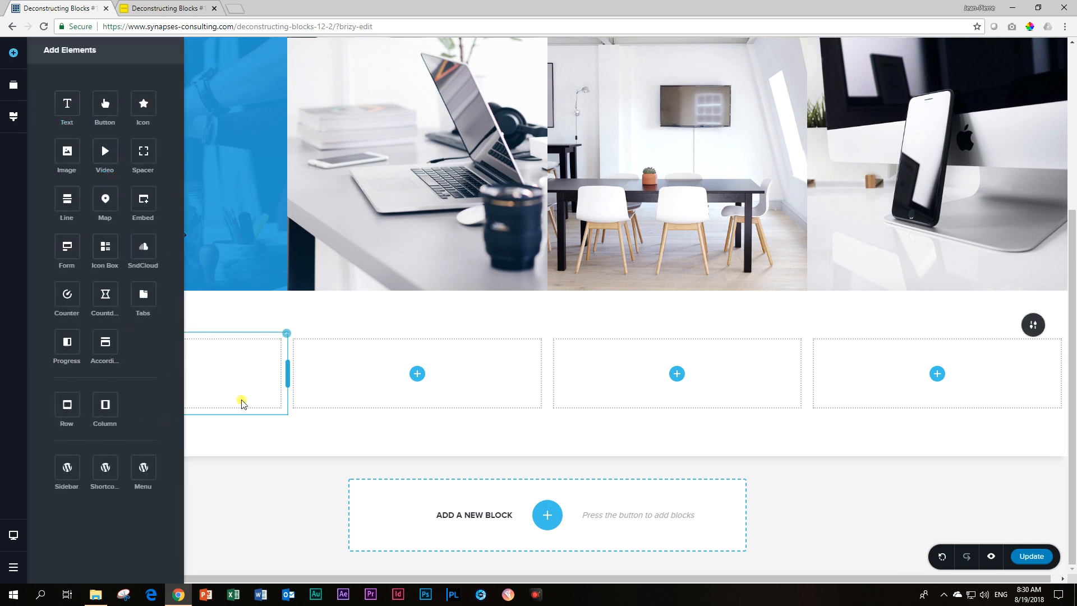
pyautogui.click(286, 334)
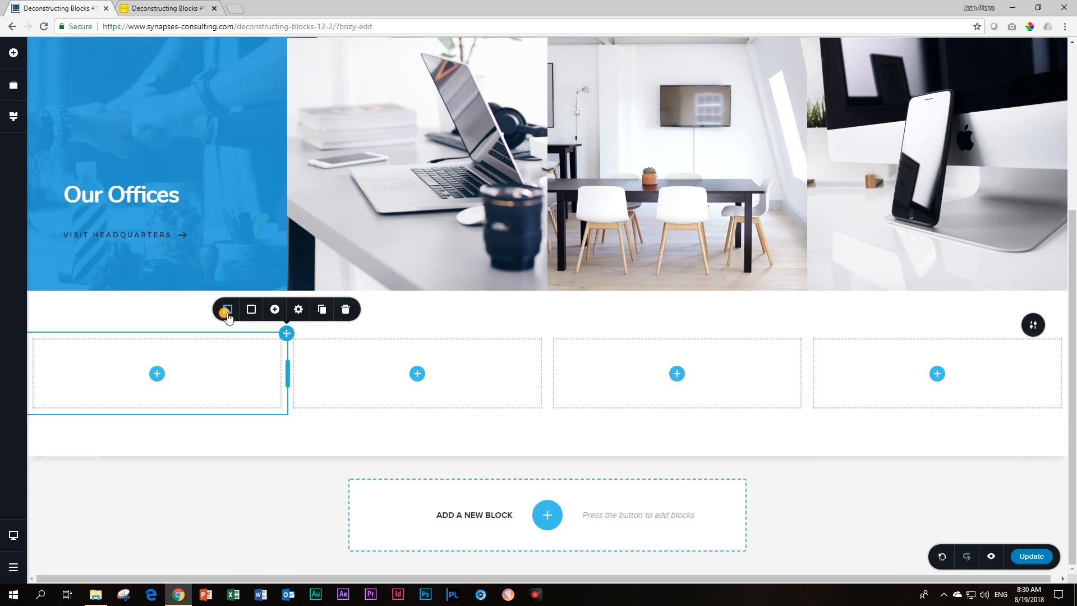
pyautogui.click(226, 309)
pyautogui.click(249, 255)
pyautogui.click(114, 170)
pyautogui.click(273, 170)
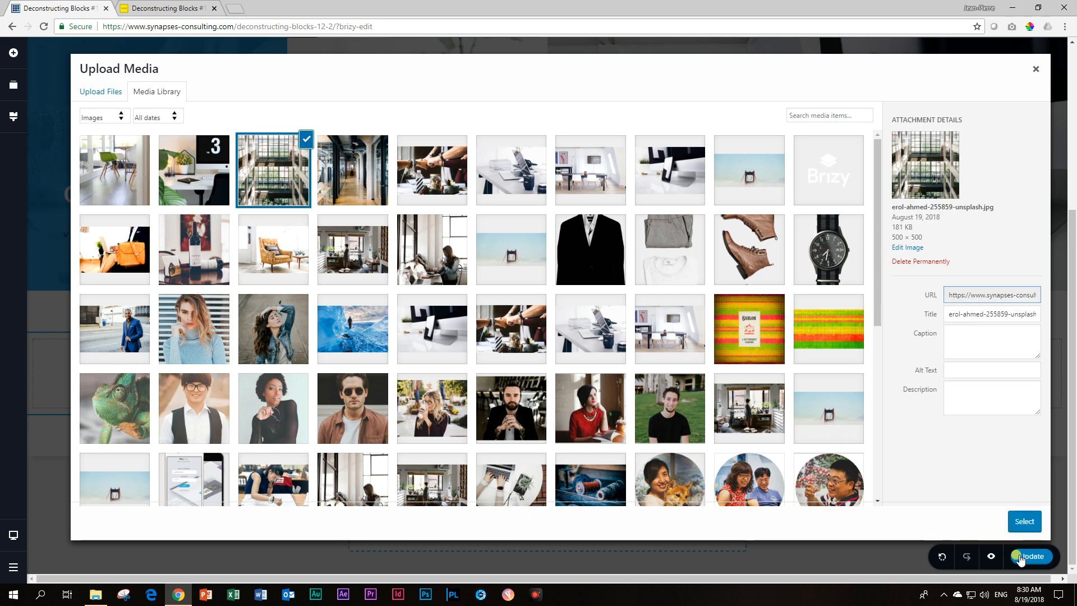
pyautogui.click(1030, 556)
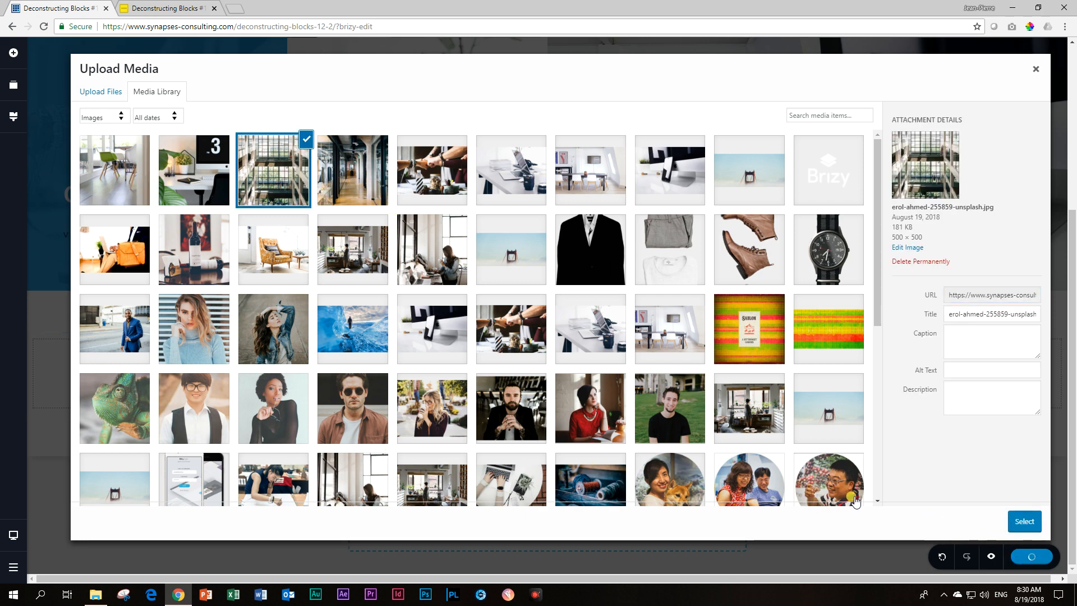
pyautogui.click(1017, 526)
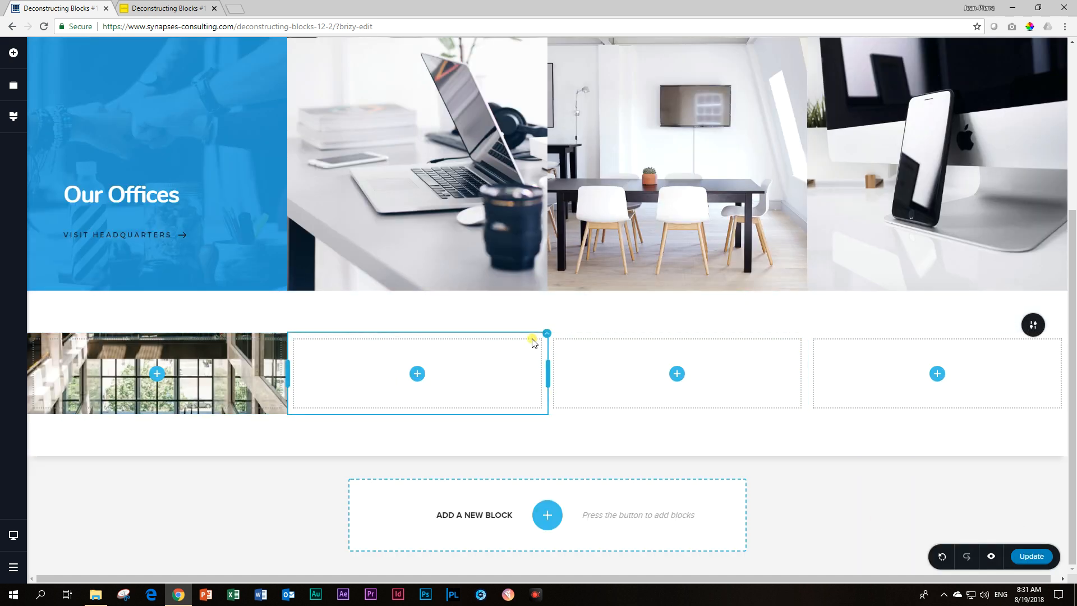
# - Set the desk photo on the second column and the chairs photo on the third
pyautogui.click(547, 334)
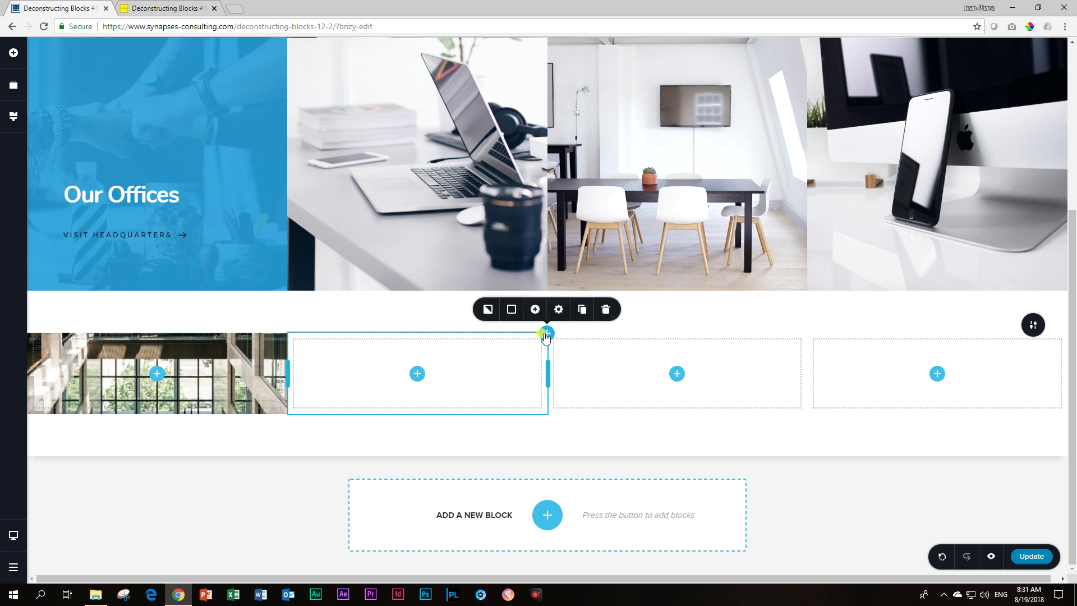
pyautogui.click(486, 310)
pyautogui.click(506, 265)
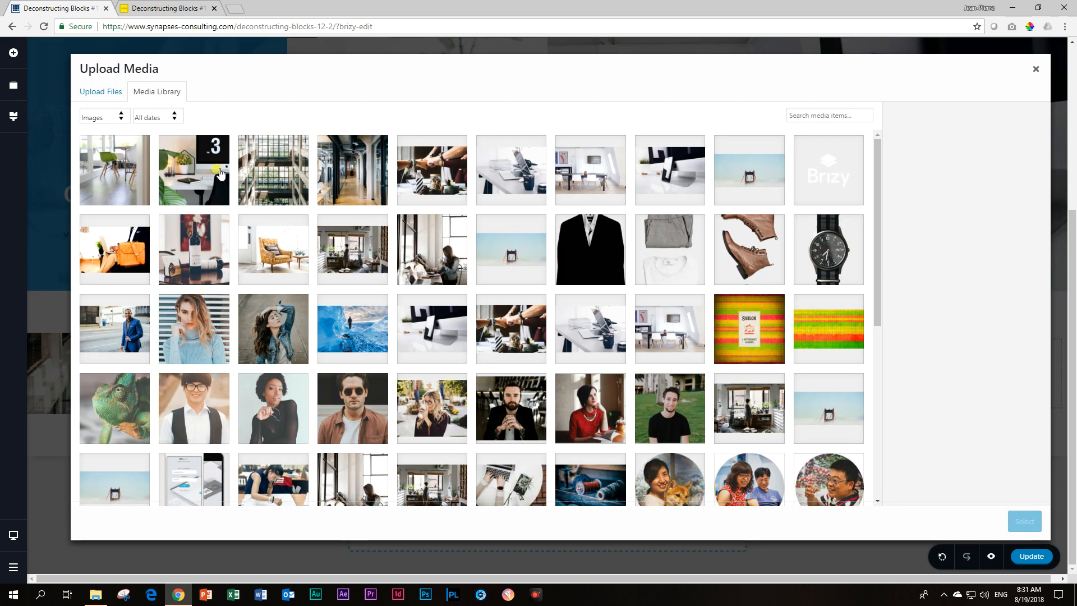
pyautogui.click(215, 169)
pyautogui.click(1024, 521)
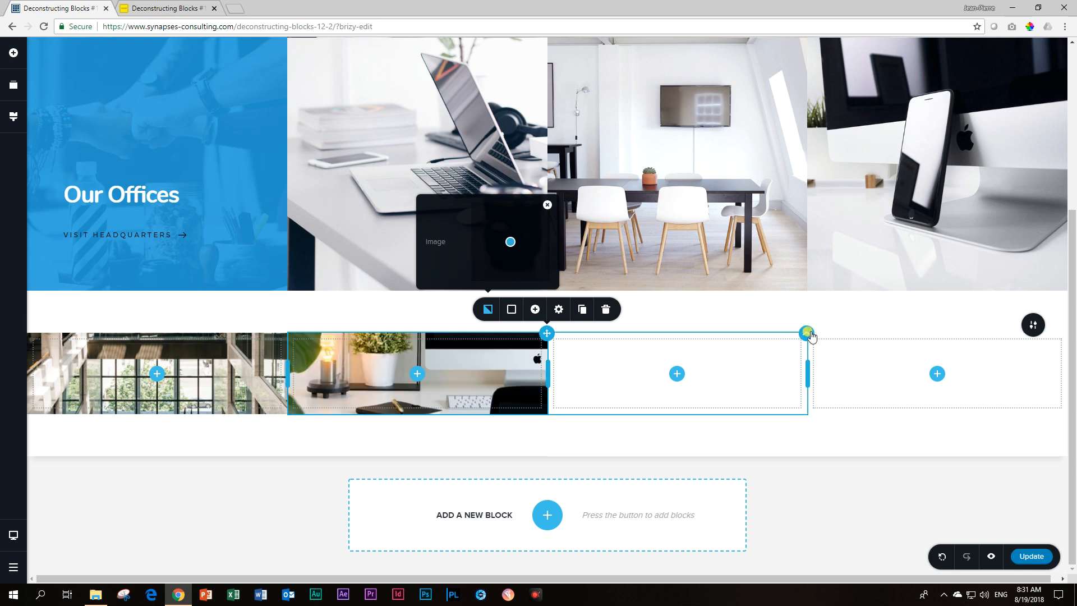
pyautogui.click(792, 339)
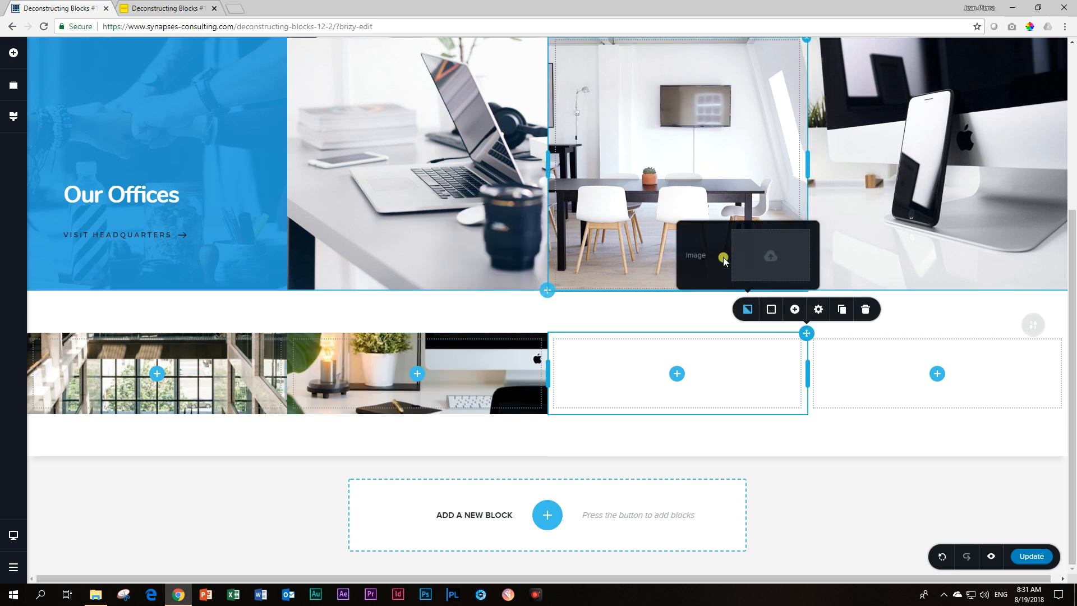
pyautogui.click(762, 257)
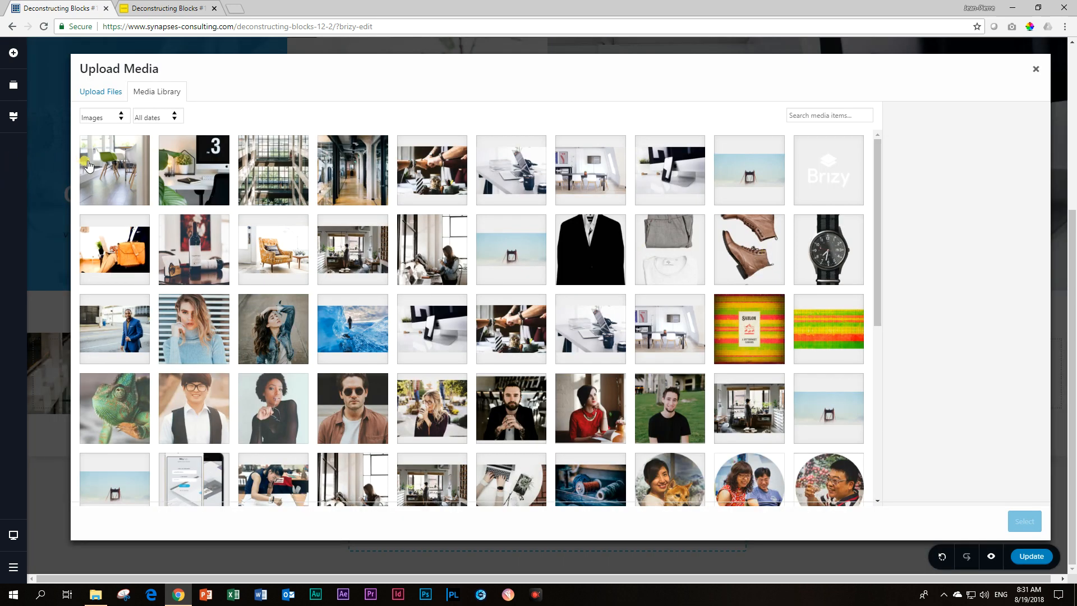
pyautogui.click(115, 169)
pyautogui.click(1024, 522)
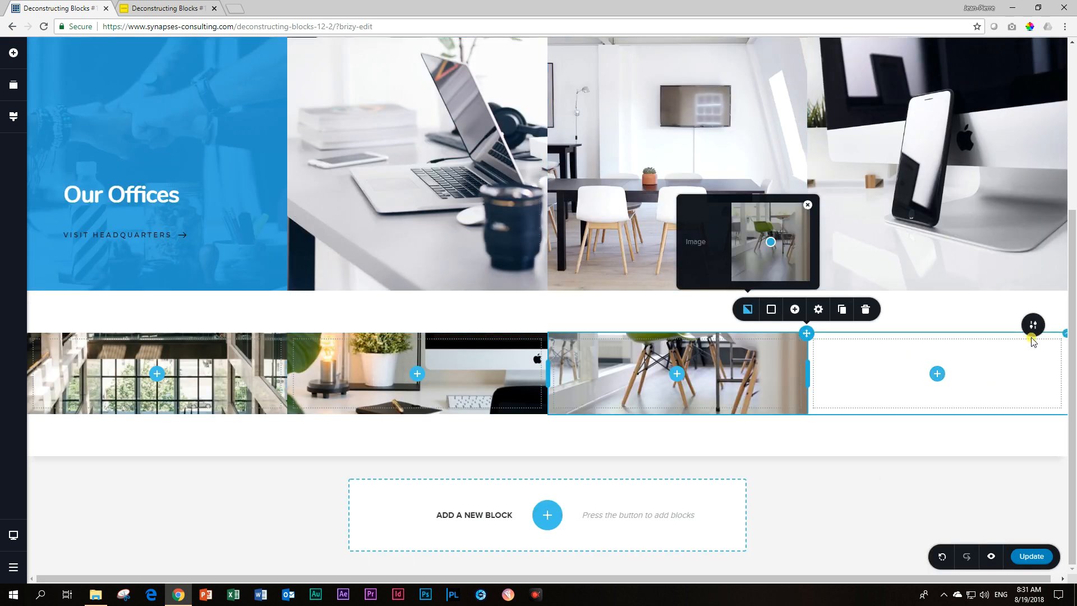
# - Give the fourth column the hallway photo as its background image
pyautogui.click(1034, 324)
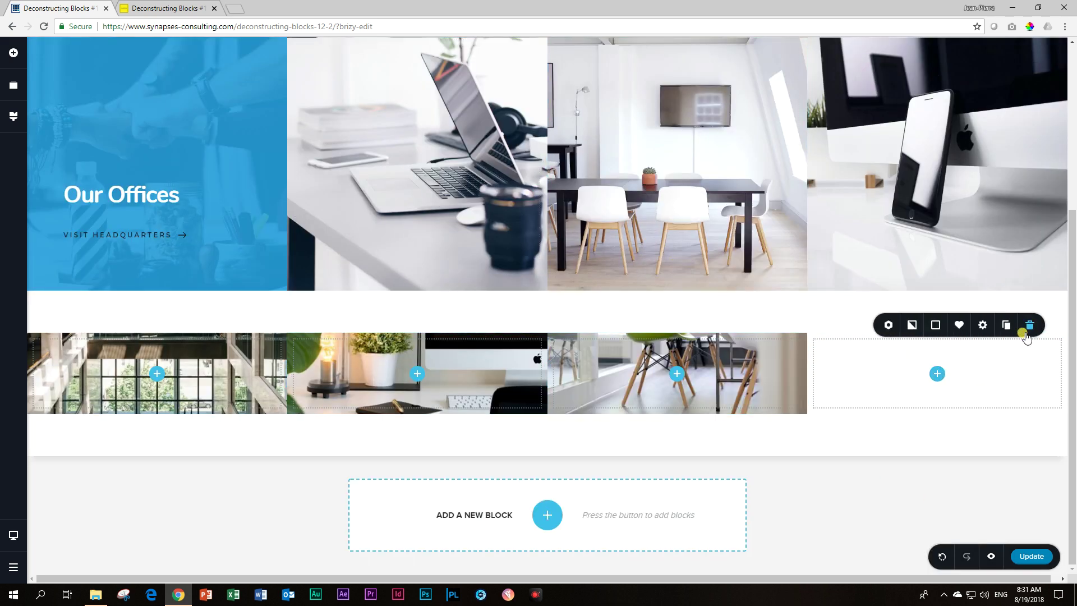
pyautogui.click(888, 326)
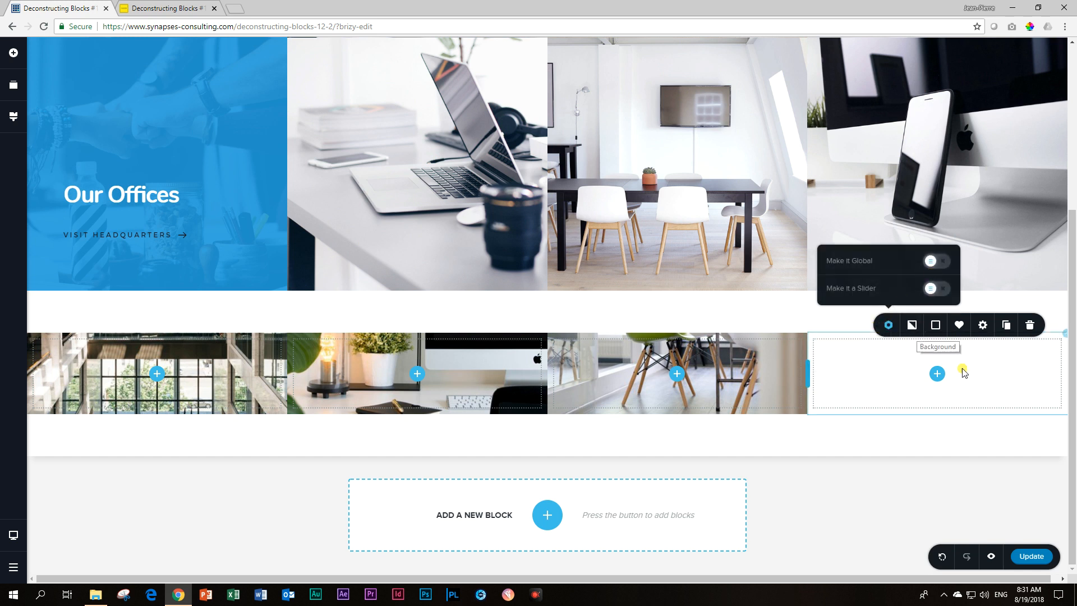
pyautogui.click(1011, 375)
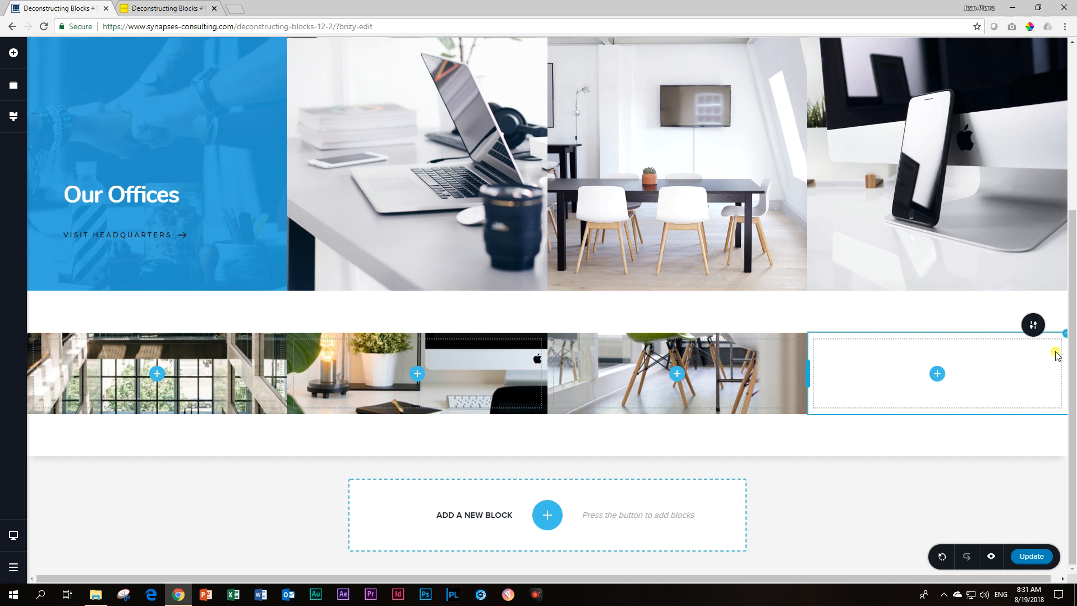
pyautogui.click(1063, 333)
pyautogui.click(932, 310)
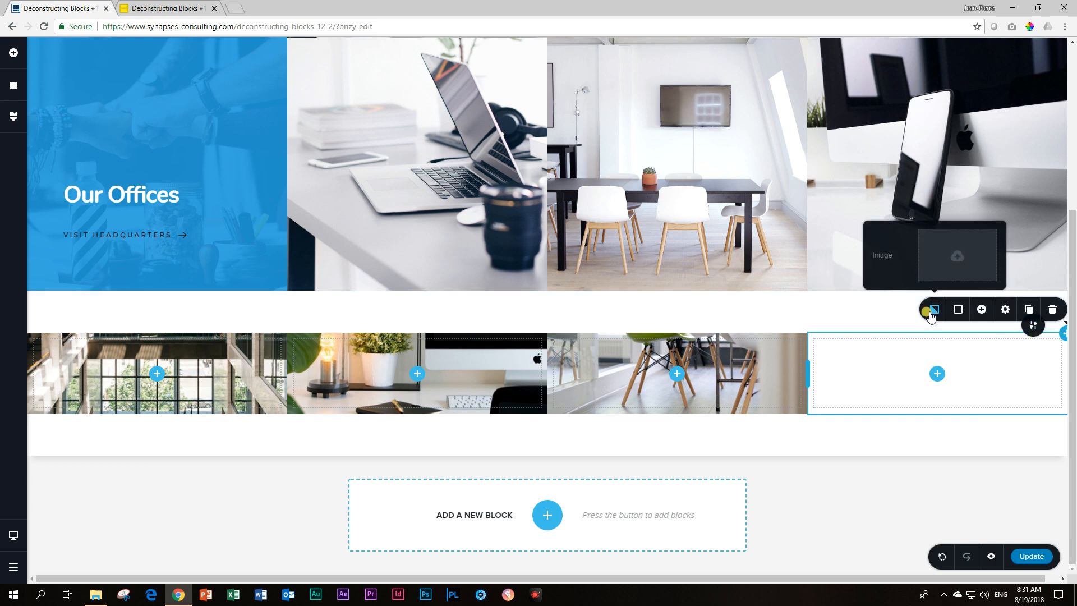
pyautogui.click(957, 255)
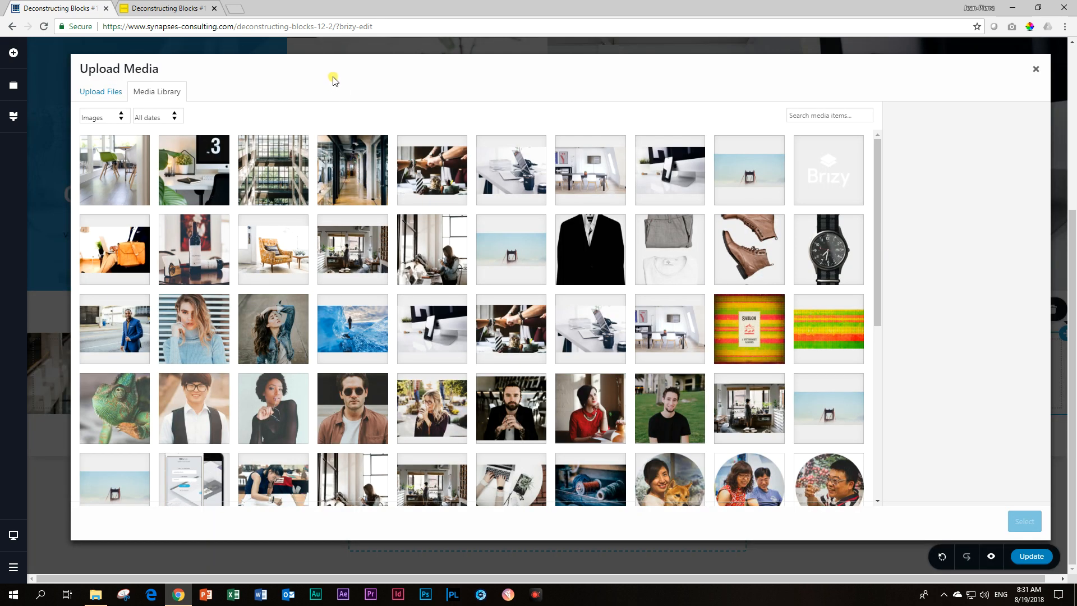
pyautogui.click(352, 169)
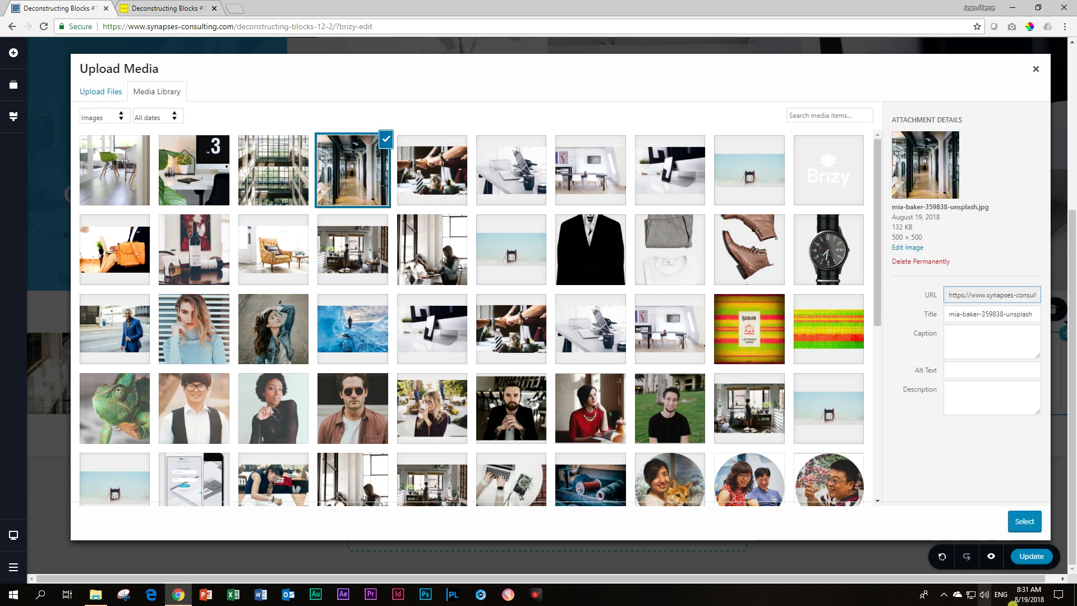
pyautogui.click(1024, 521)
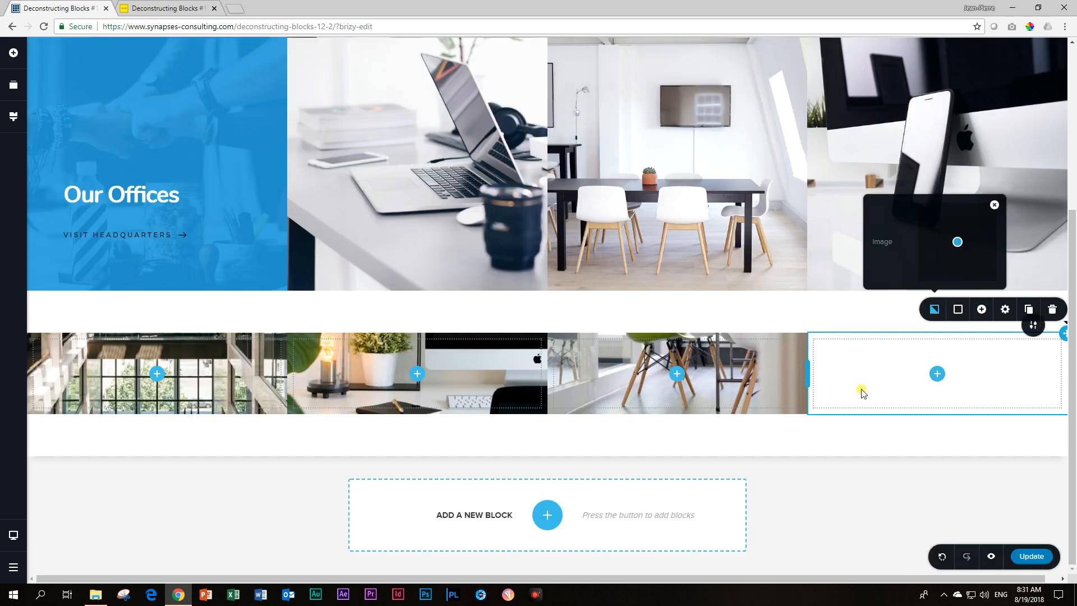
# - Duplicate the Our Offices heading and the Visit Headquarters link
pyautogui.click(121, 194)
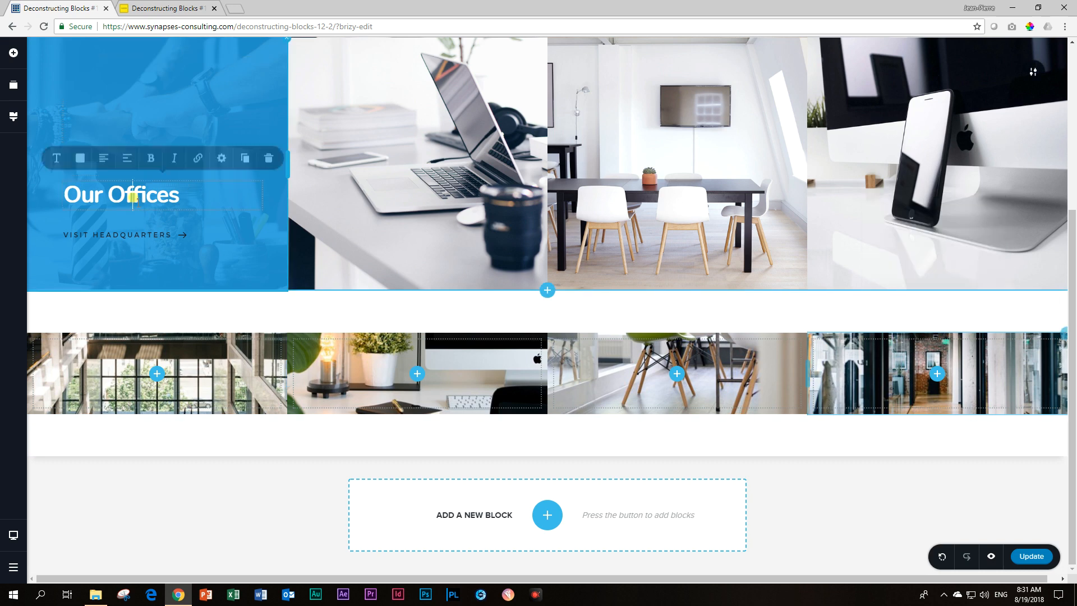
pyautogui.click(244, 162)
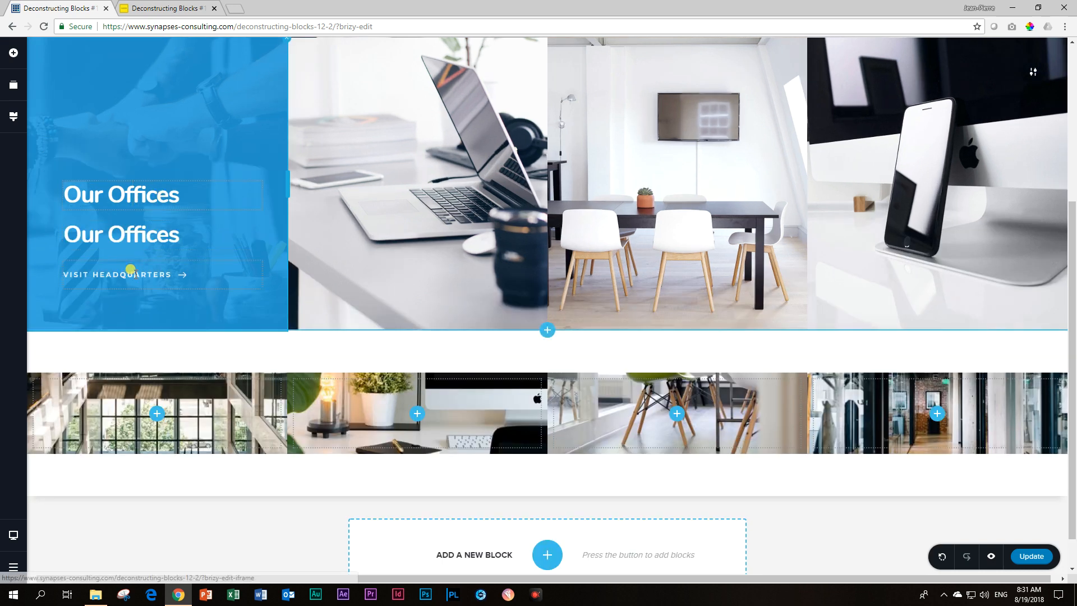
pyautogui.click(135, 244)
pyautogui.click(183, 241)
pyautogui.click(126, 195)
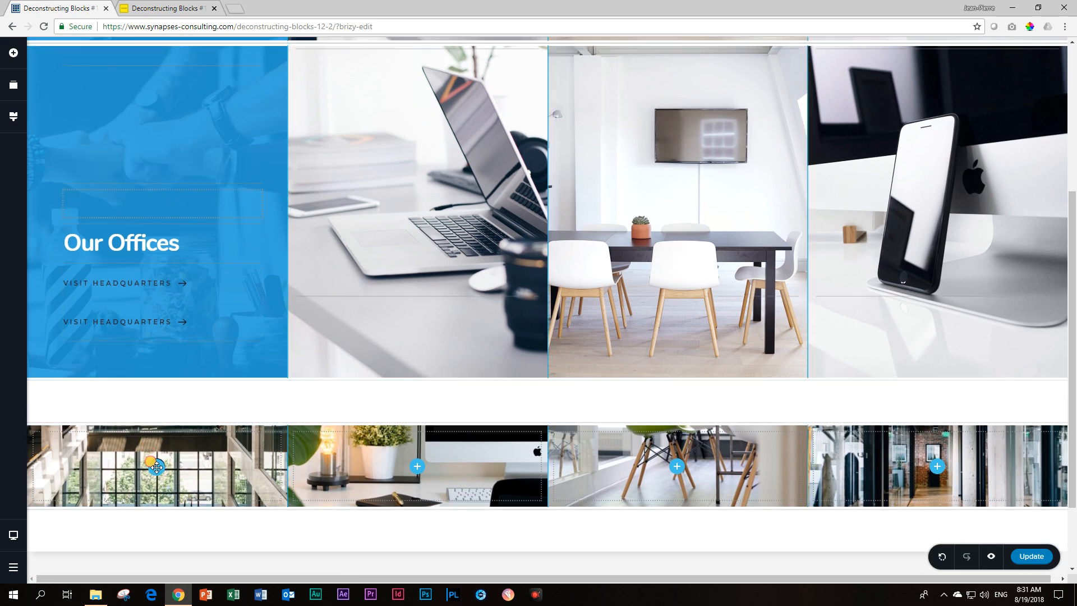
# - Move the duplicate heading and link into the glass-building column of the lower row
pyautogui.moveTo(157, 210); pyautogui.dragTo(153, 454)
pyautogui.moveTo(162, 235); pyautogui.dragTo(153, 423)
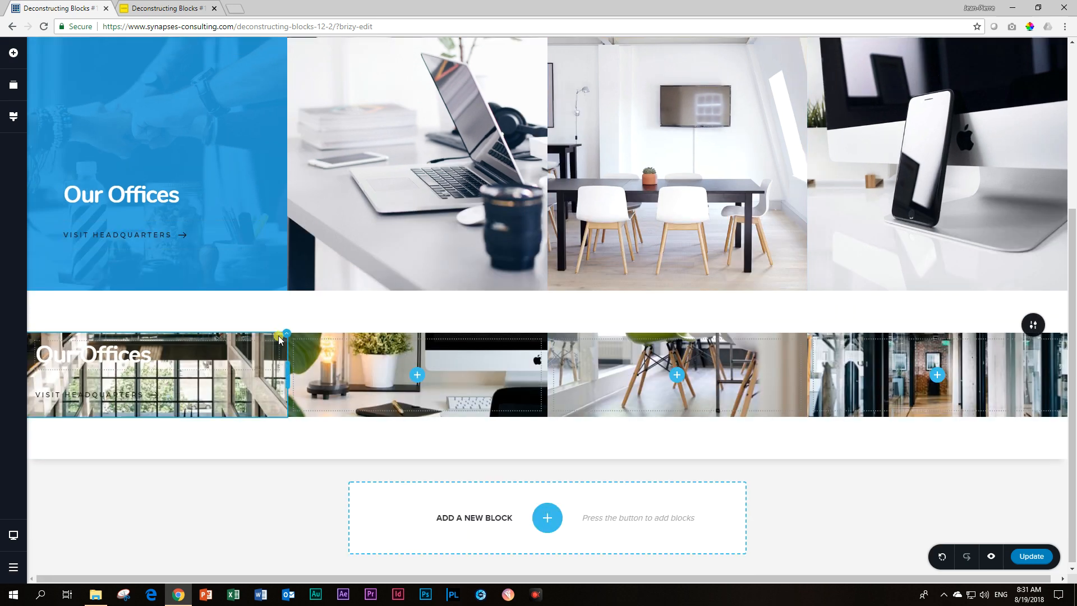
pyautogui.click(286, 335)
pyautogui.click(297, 310)
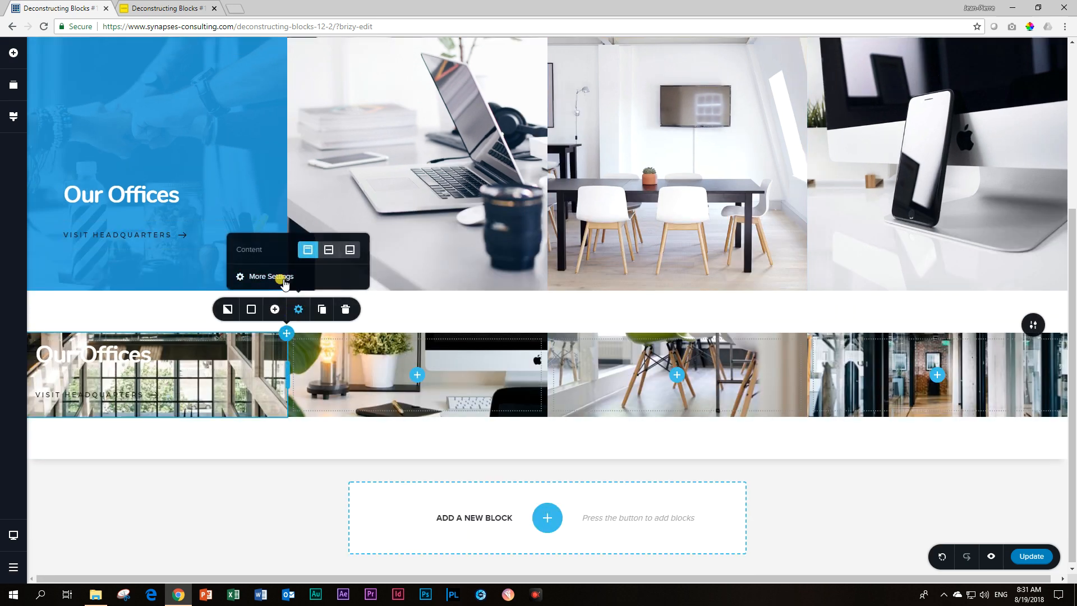
# - Set the glass-building column's padding to 35, 45, 65 and 65 px
pyautogui.click(277, 286)
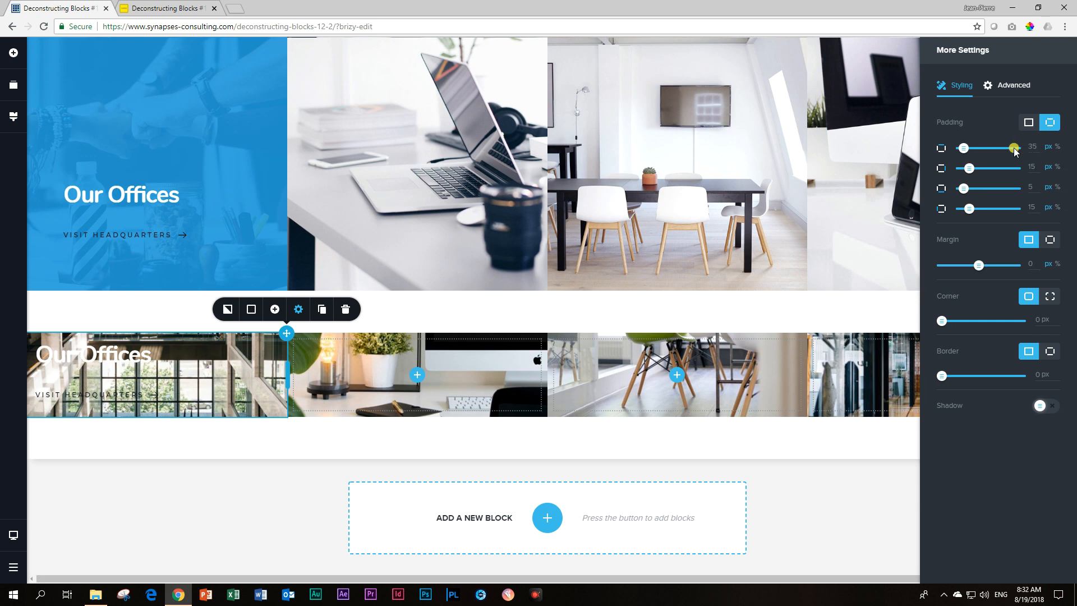
pyautogui.click(1014, 149)
pyautogui.write('45')
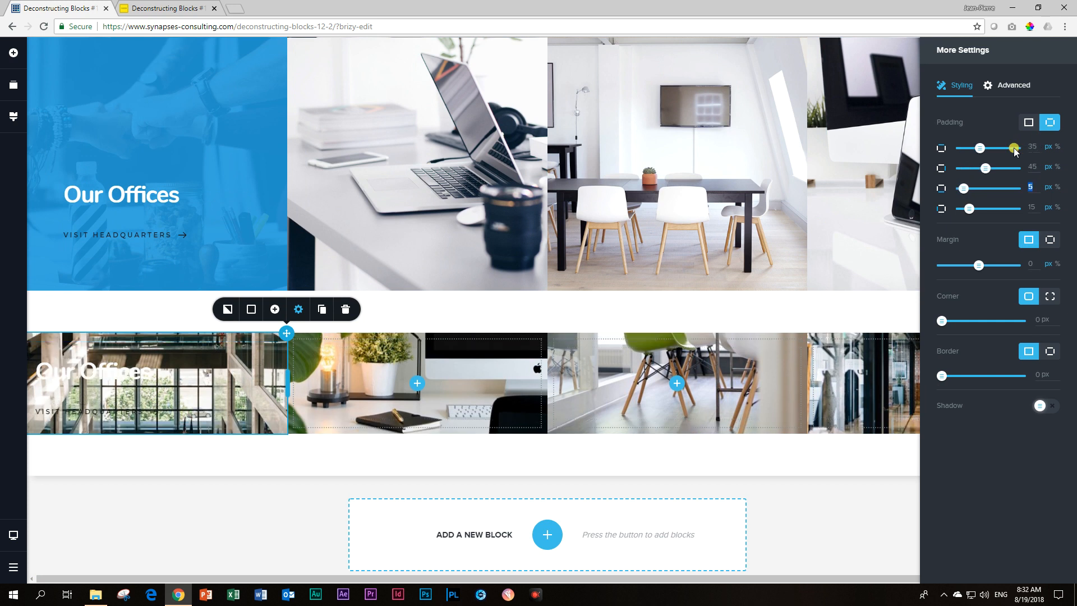
pyautogui.write('6')
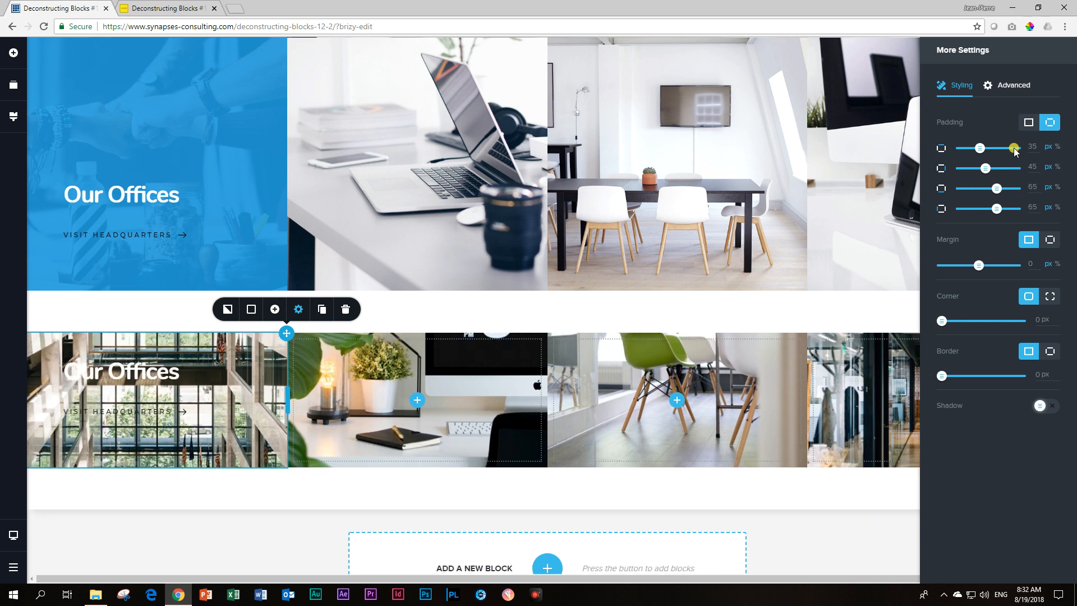
# - Place a Spacer above the Our Offices heading in the first column and set its height to 210 px
pyautogui.click(205, 409)
pyautogui.click(13, 52)
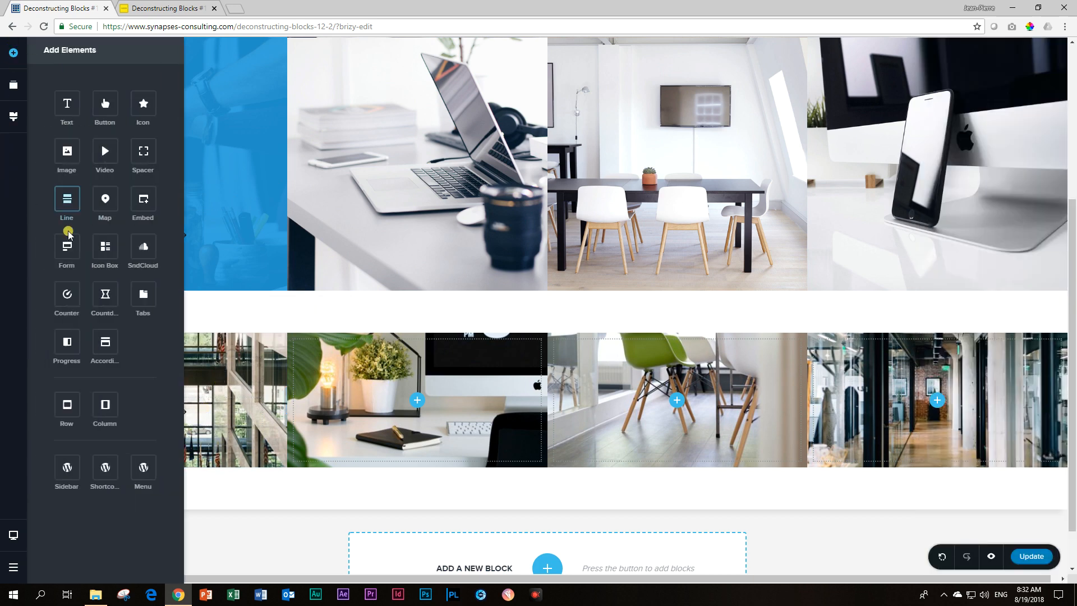
pyautogui.moveTo(143, 155); pyautogui.dragTo(225, 368)
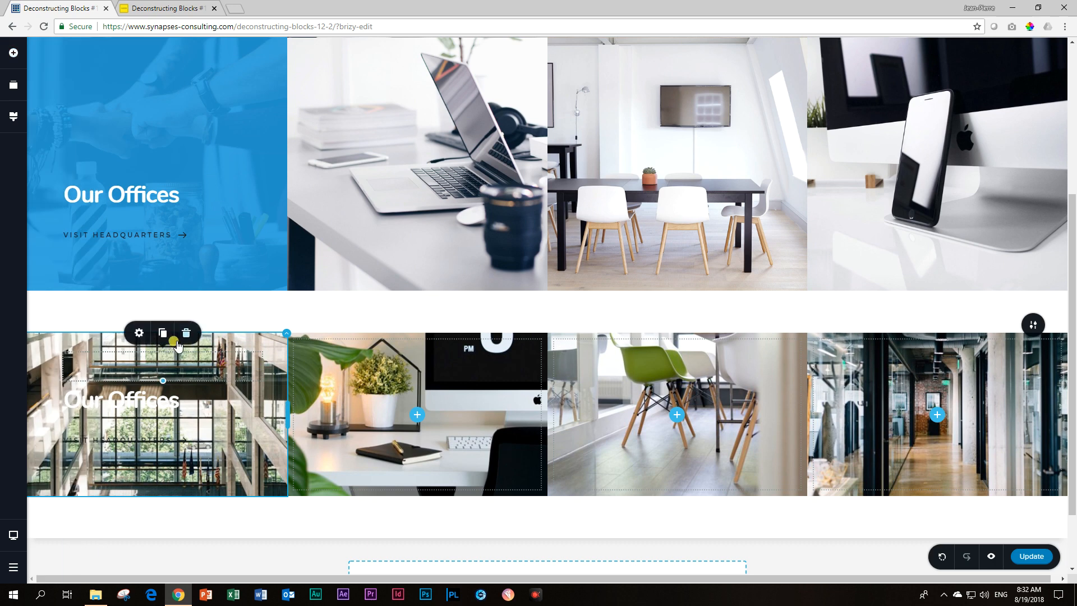
pyautogui.click(138, 333)
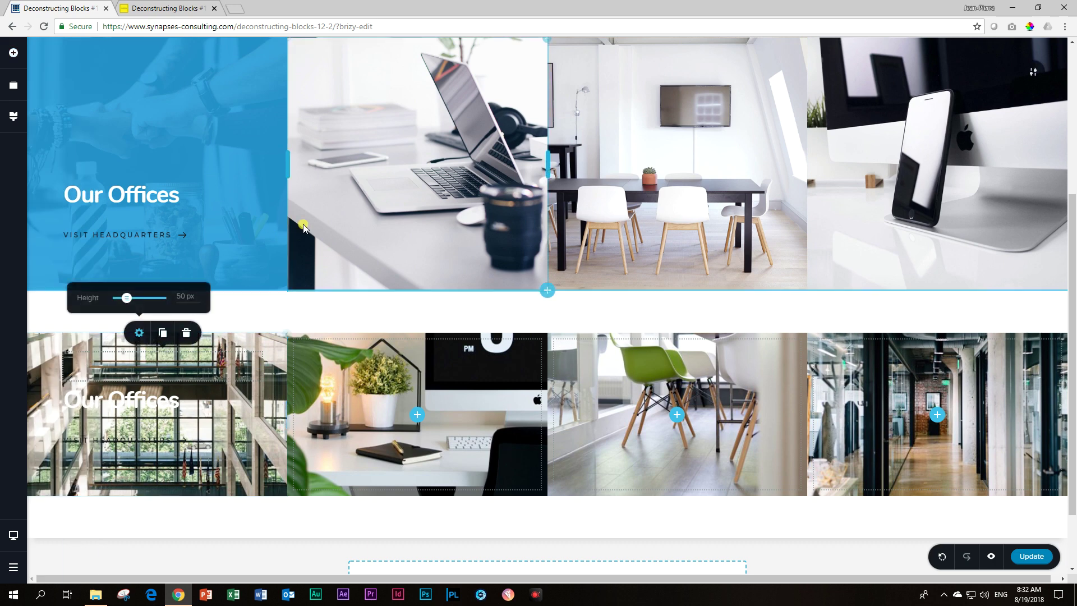
pyautogui.doubleClick(184, 296)
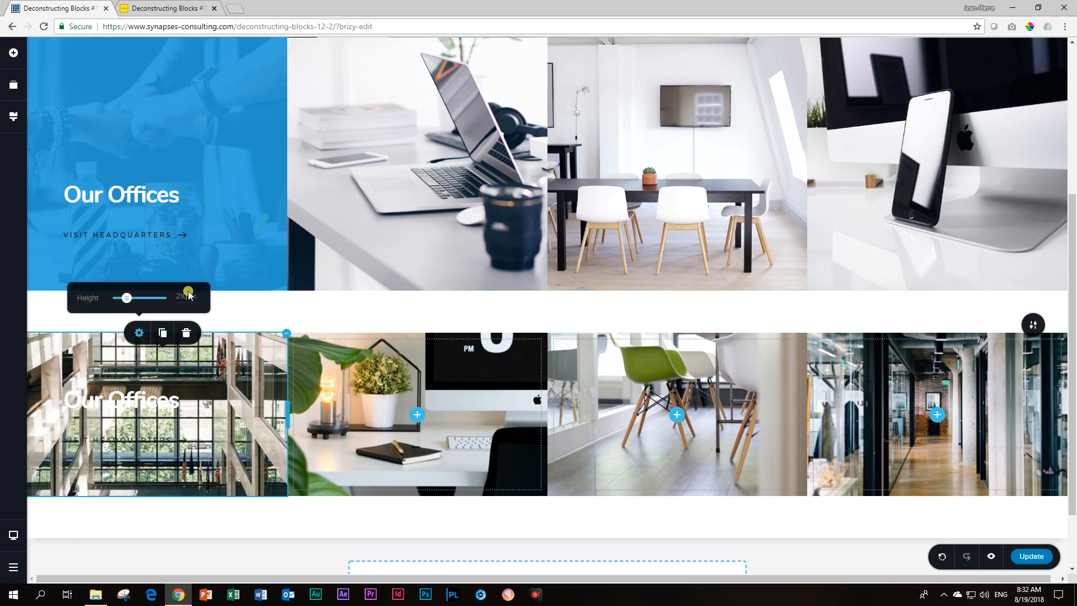
pyautogui.write('250')
pyautogui.scroll(-3, 241, 437)
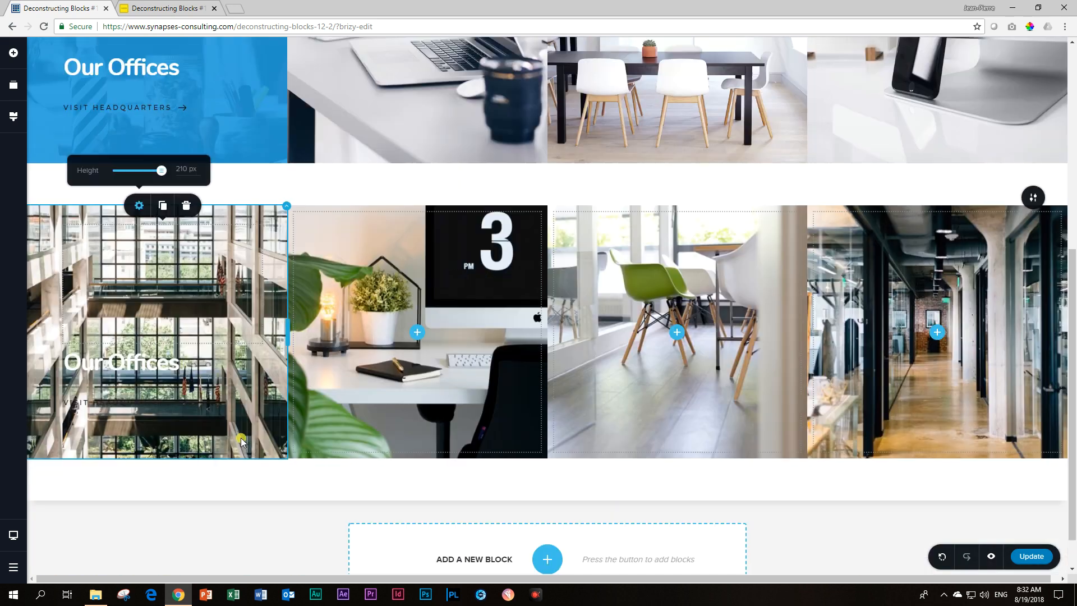
pyautogui.scroll(-1, 241, 438)
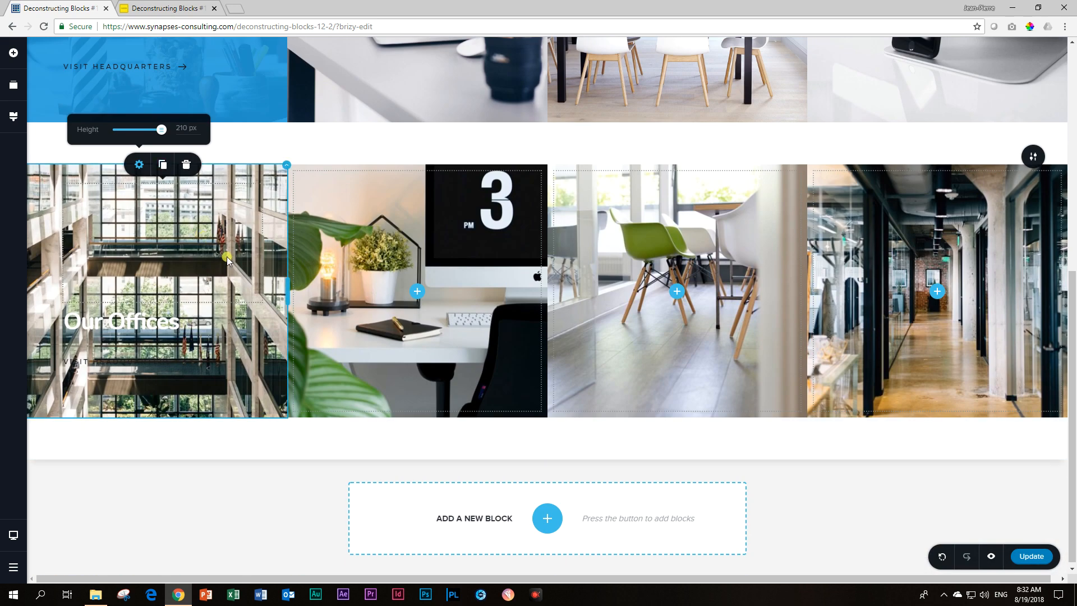
# - Give the first column a white overlay at about 88% opacity
pyautogui.click(286, 165)
pyautogui.click(249, 141)
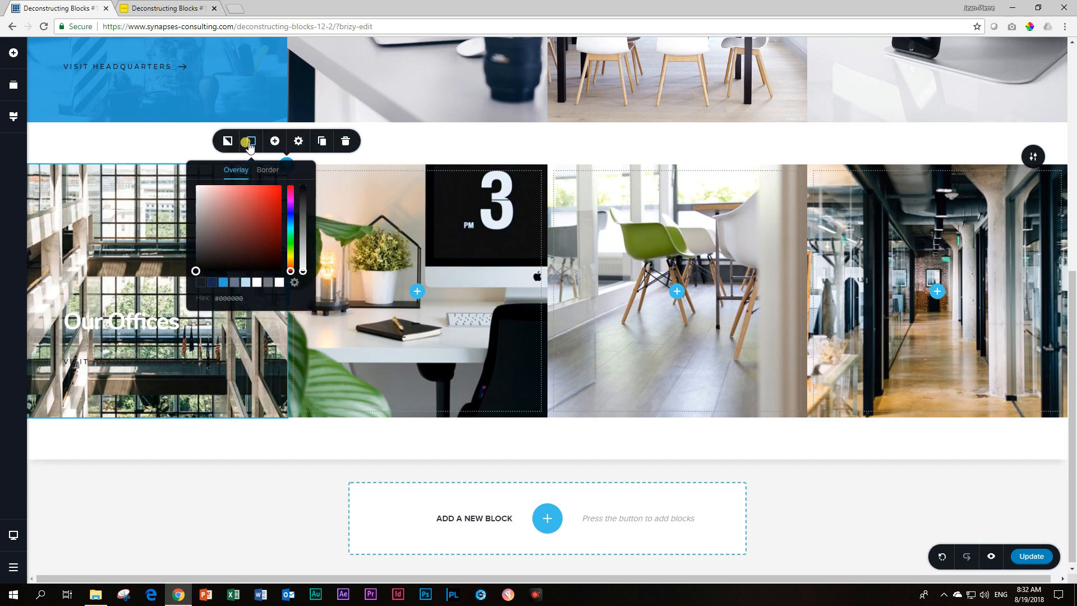
pyautogui.click(256, 282)
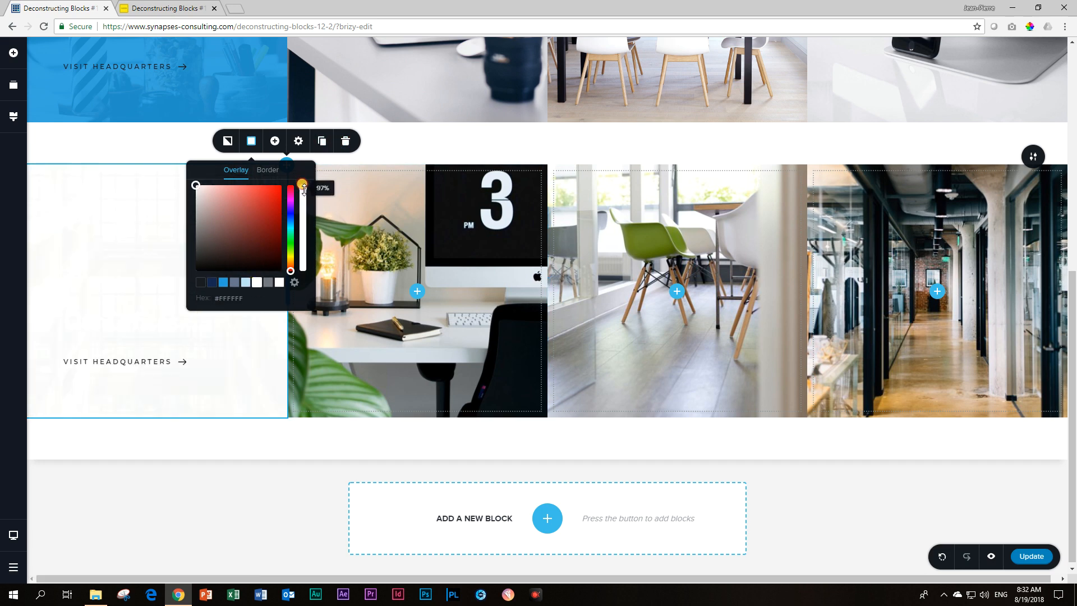
pyautogui.moveTo(302, 187); pyautogui.dragTo(303, 193)
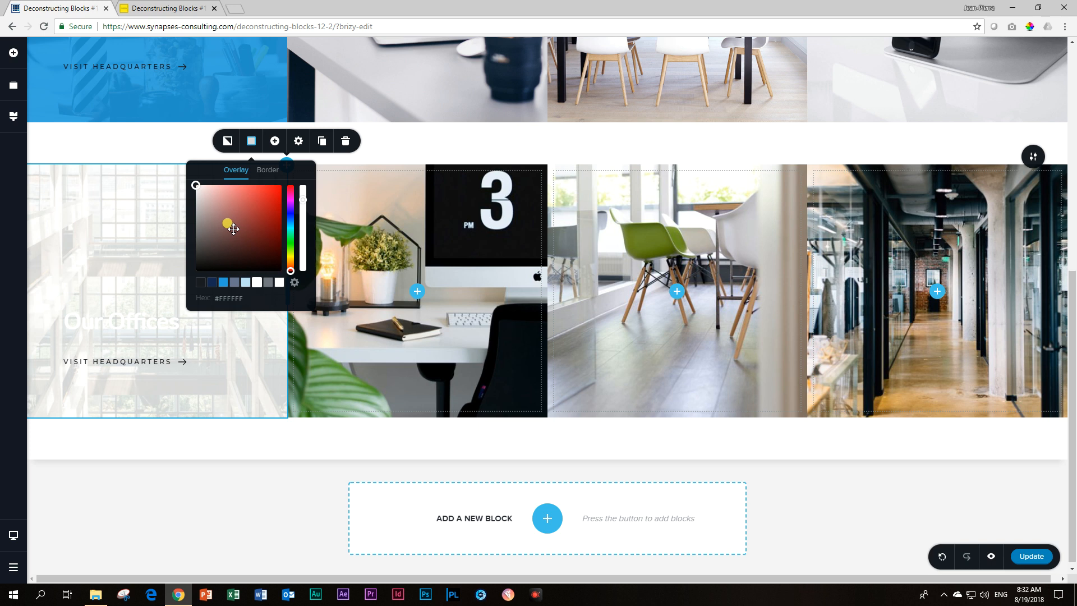
pyautogui.moveTo(303, 195); pyautogui.dragTo(302, 233)
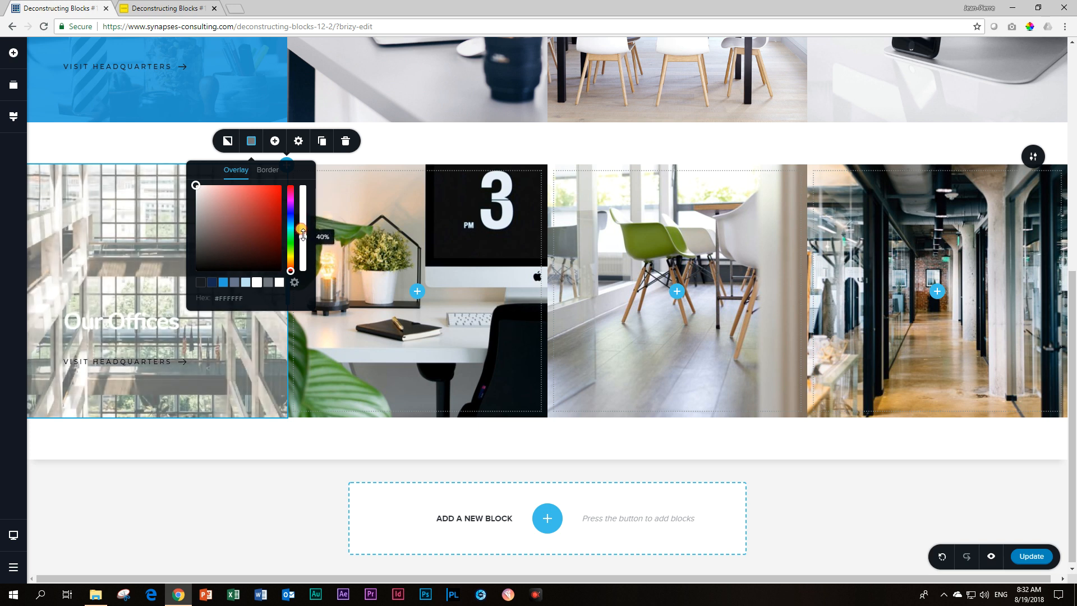
pyautogui.moveTo(302, 235); pyautogui.dragTo(301, 216)
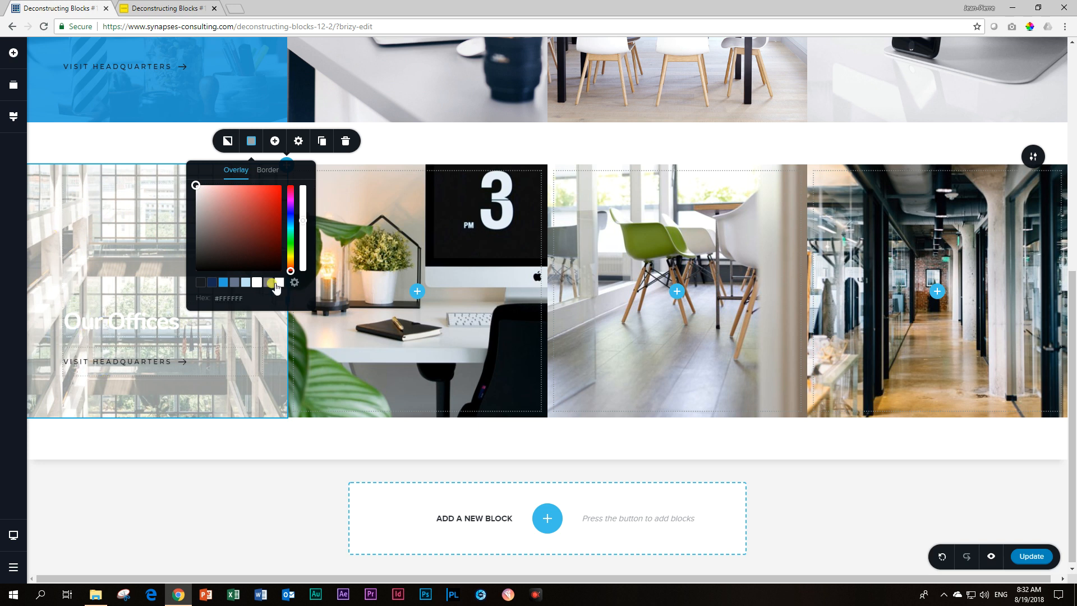
pyautogui.moveTo(303, 222)
pyautogui.mouseDown()
pyautogui.moveTo(304, 191)
pyautogui.moveTo(305, 247)
pyautogui.moveTo(304, 197)
pyautogui.mouseUp()
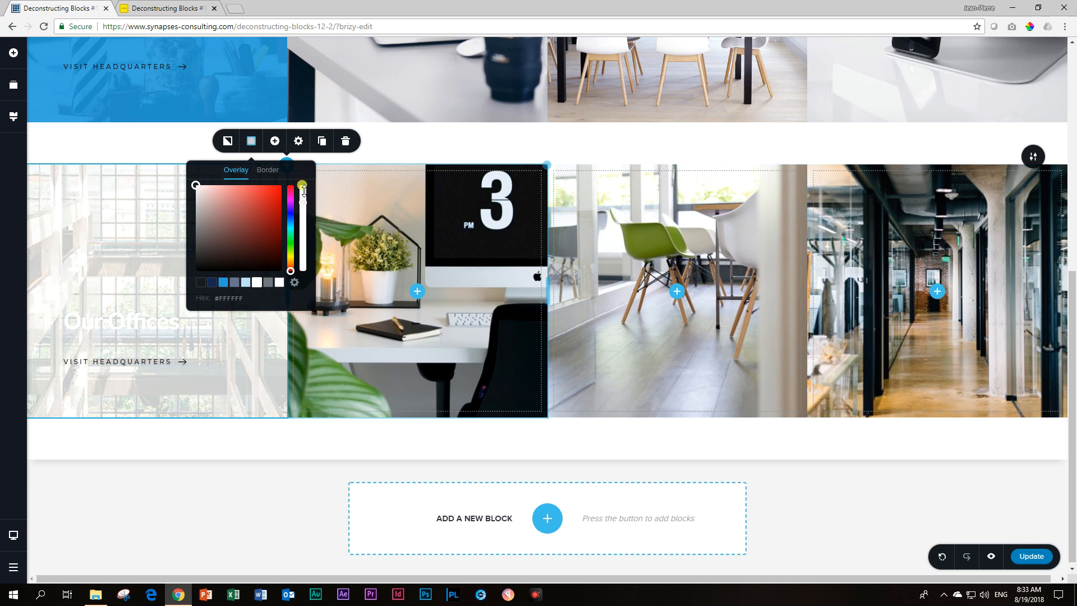
pyautogui.moveTo(304, 197); pyautogui.dragTo(303, 194)
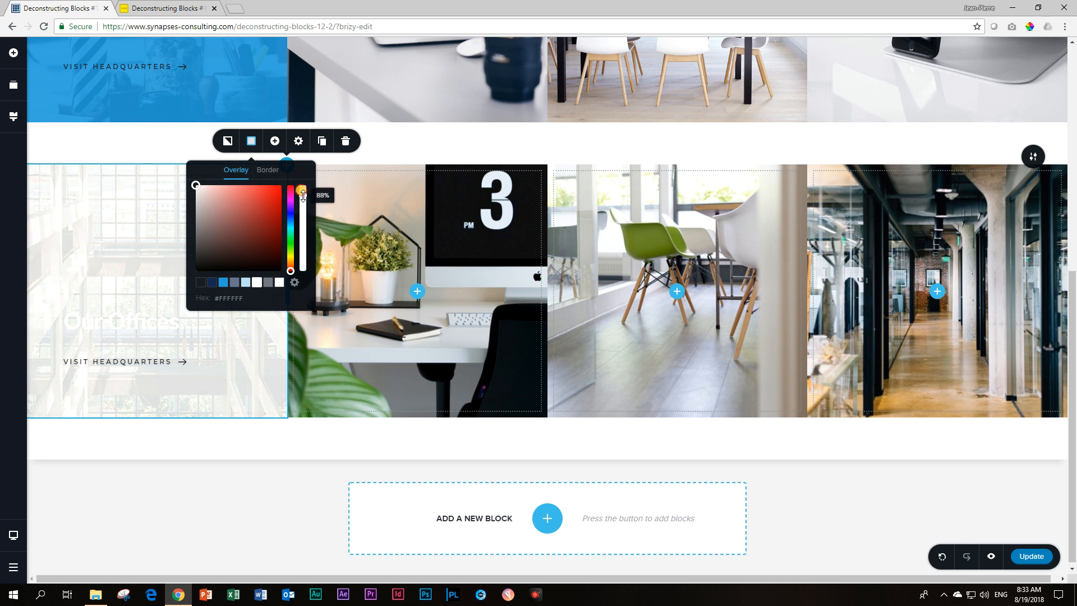
# - Colour the Our Offices heading dark navy (#142850)
pyautogui.click(115, 325)
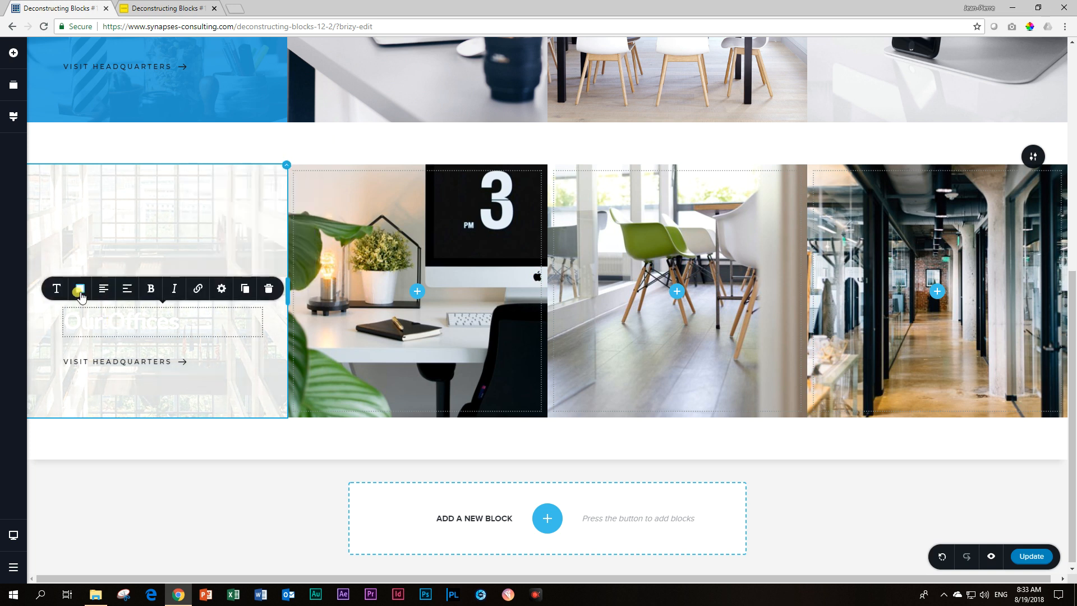
pyautogui.click(75, 287)
pyautogui.click(67, 240)
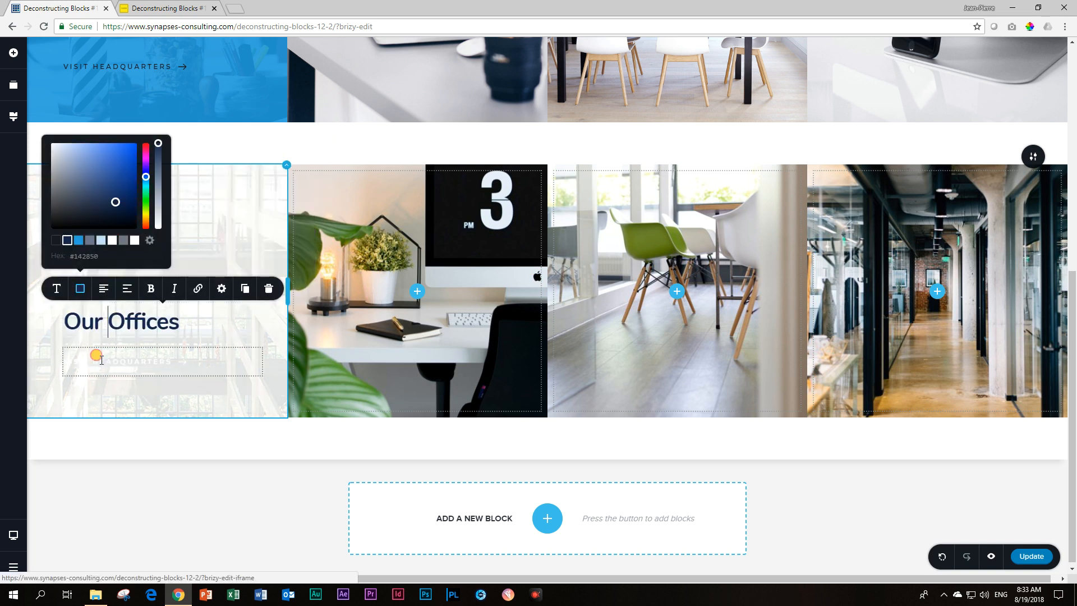
pyautogui.click(110, 478)
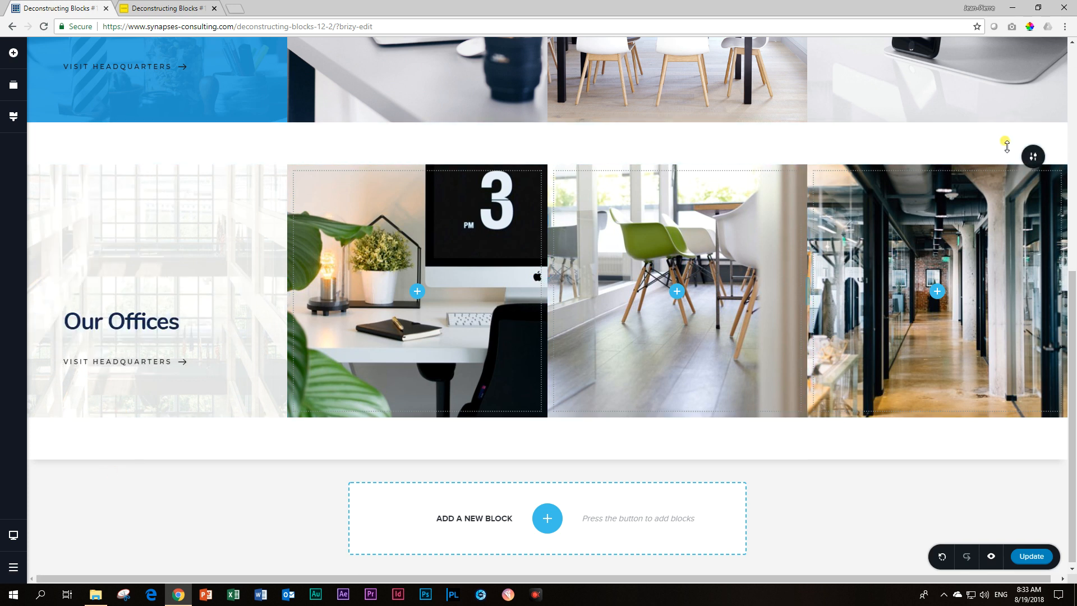
# - Set the lower office block's padding to 0 px via More Settings so it sits flush
pyautogui.moveTo(1032, 156)
pyautogui.click(981, 157)
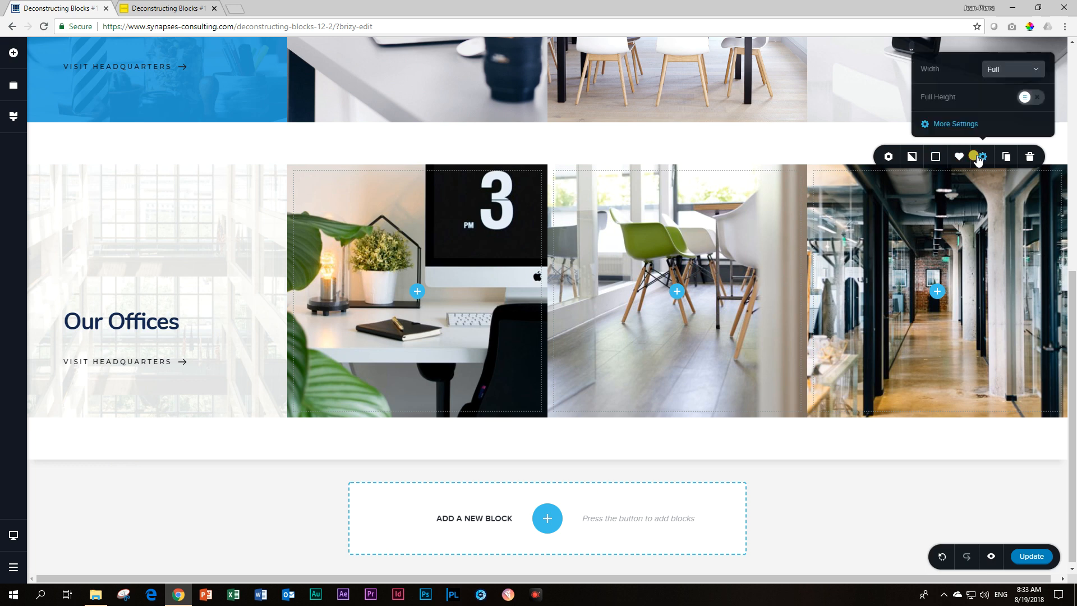
pyautogui.click(955, 125)
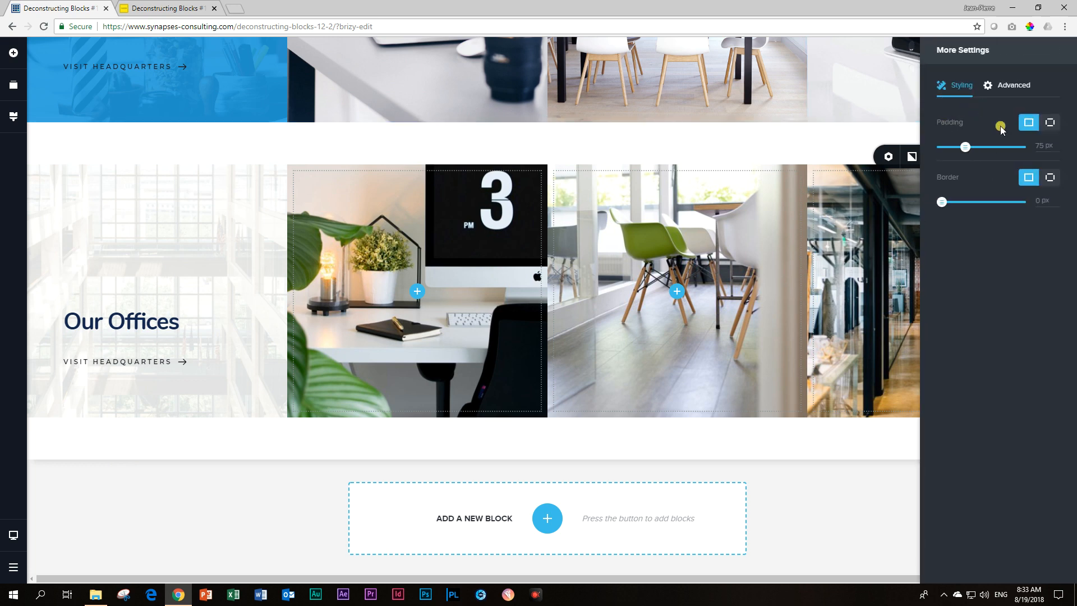
pyautogui.moveTo(965, 147); pyautogui.dragTo(941, 147)
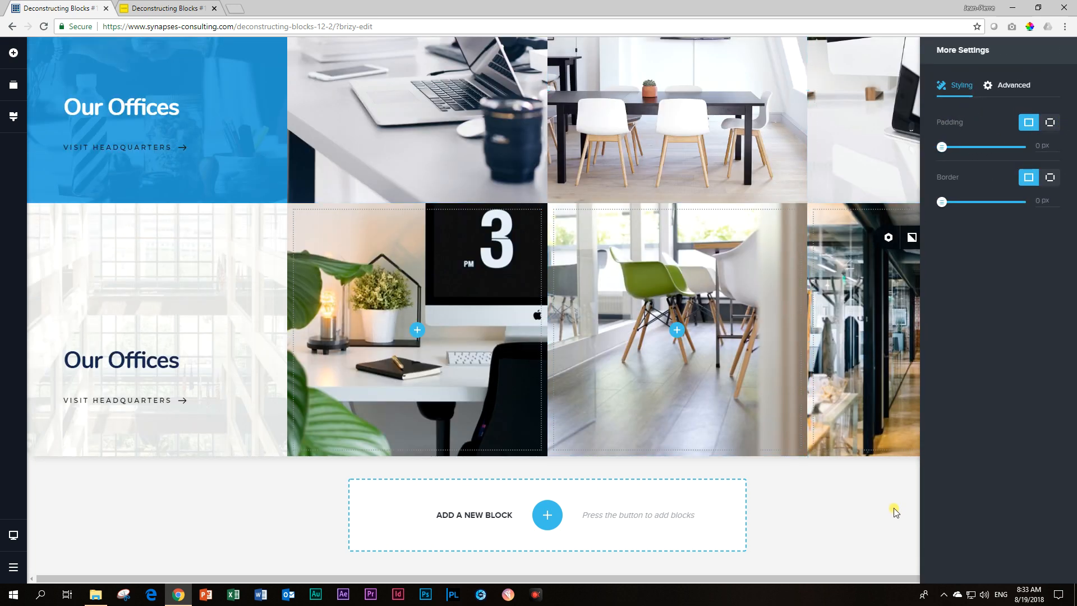
pyautogui.click(863, 509)
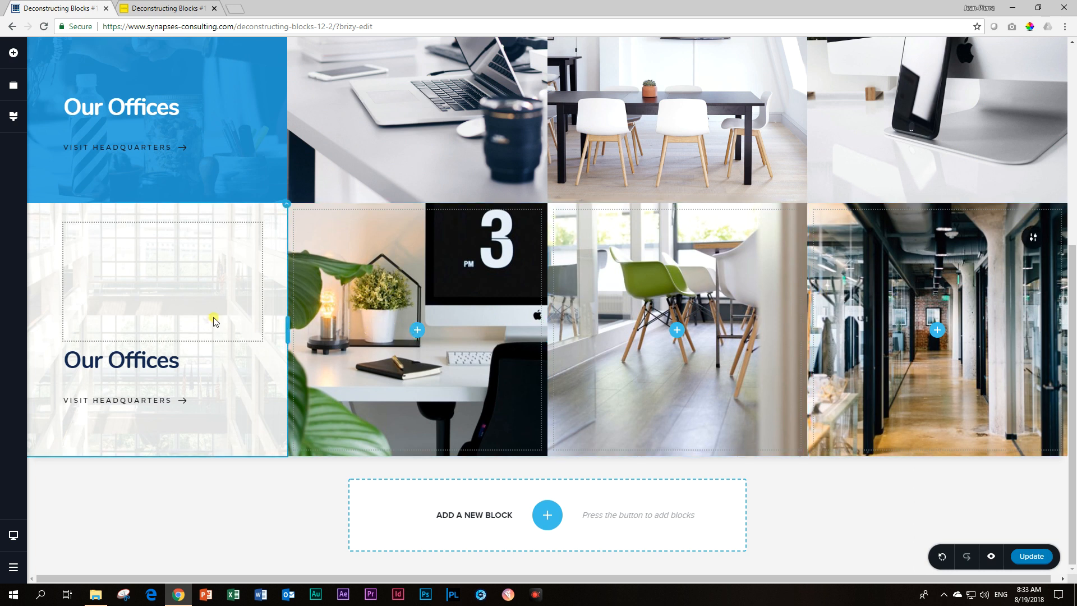
# - Switch to the Mobile layout and drop a Spacer into the first image column
pyautogui.click(12, 539)
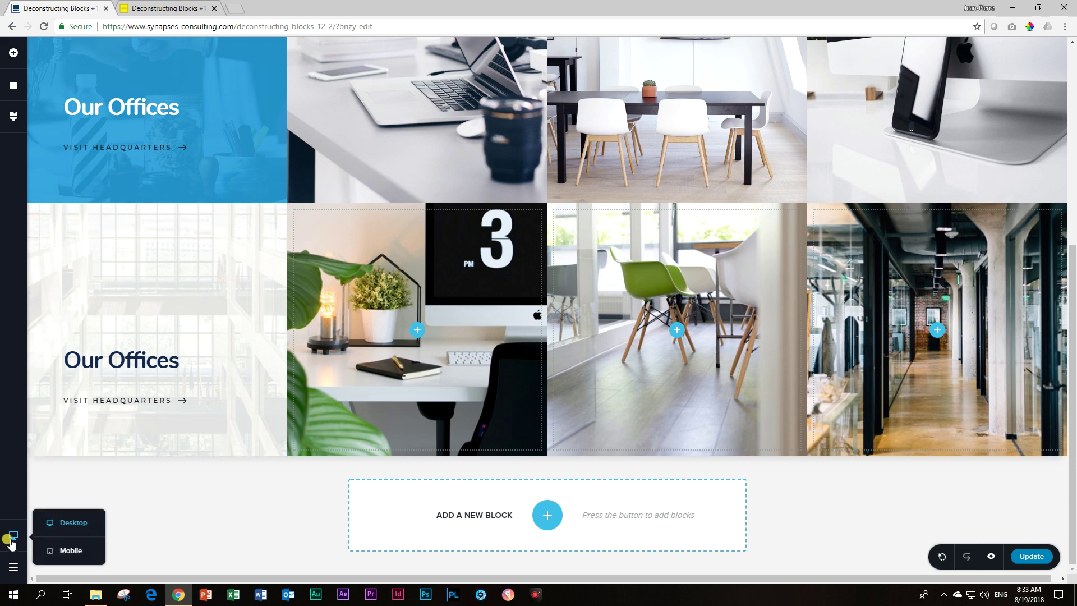
pyautogui.click(71, 550)
pyautogui.scroll(-5, 562, 382)
pyautogui.scroll(-5, 564, 385)
pyautogui.scroll(-3, 564, 386)
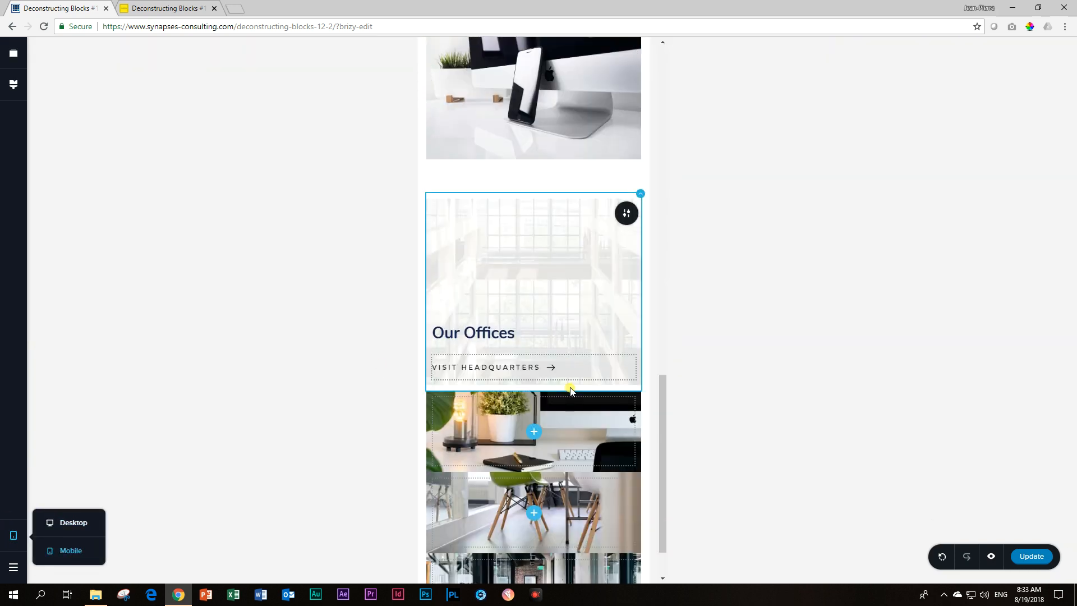
pyautogui.scroll(-3, 570, 388)
pyautogui.scroll(-1, 570, 387)
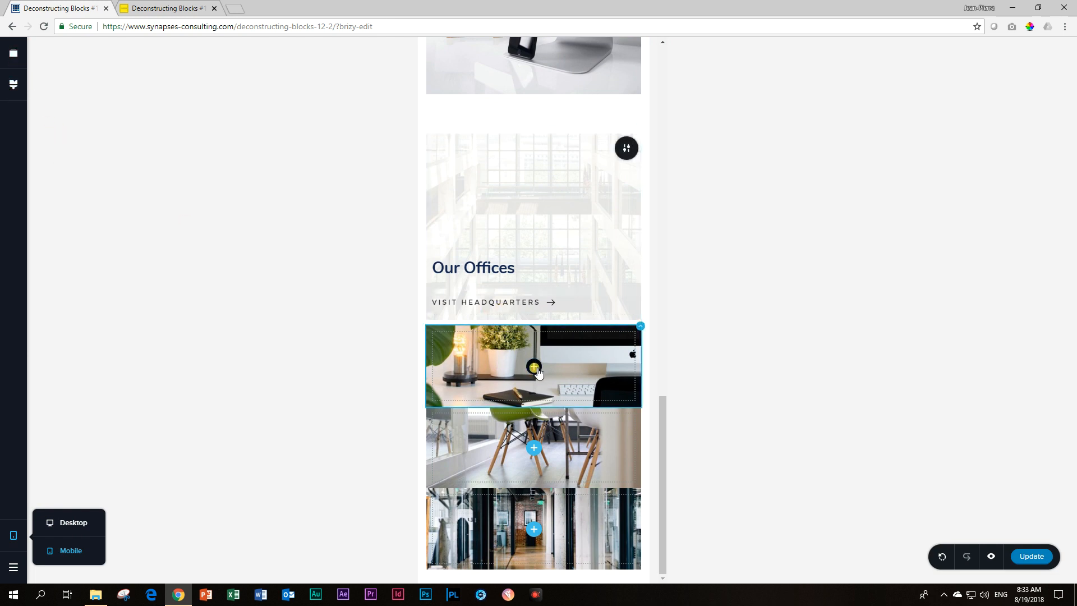
pyautogui.click(13, 52)
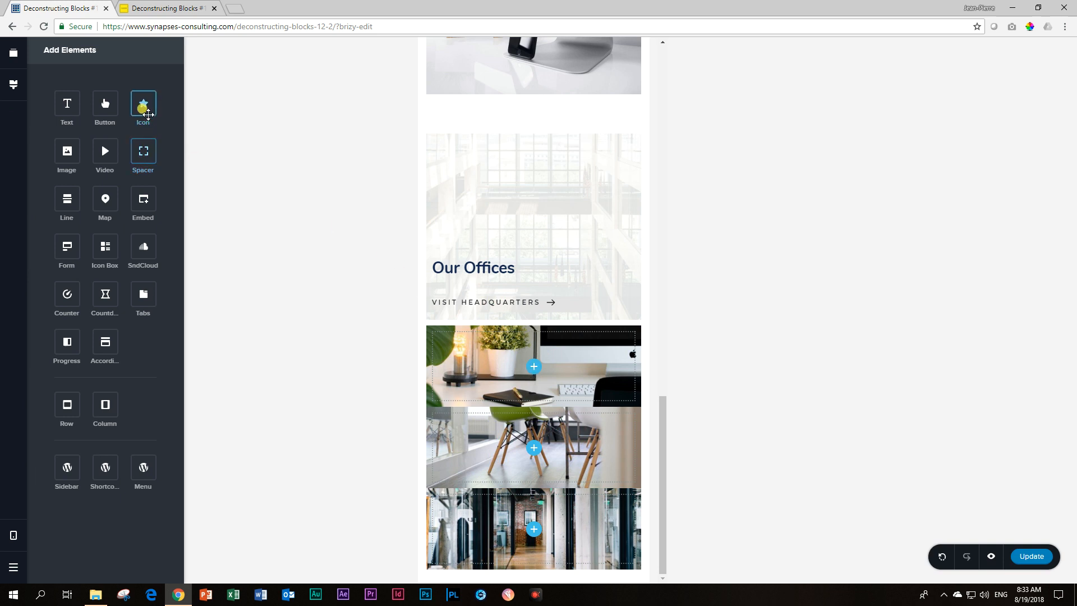
pyautogui.moveTo(535, 371); pyautogui.dragTo(535, 371)
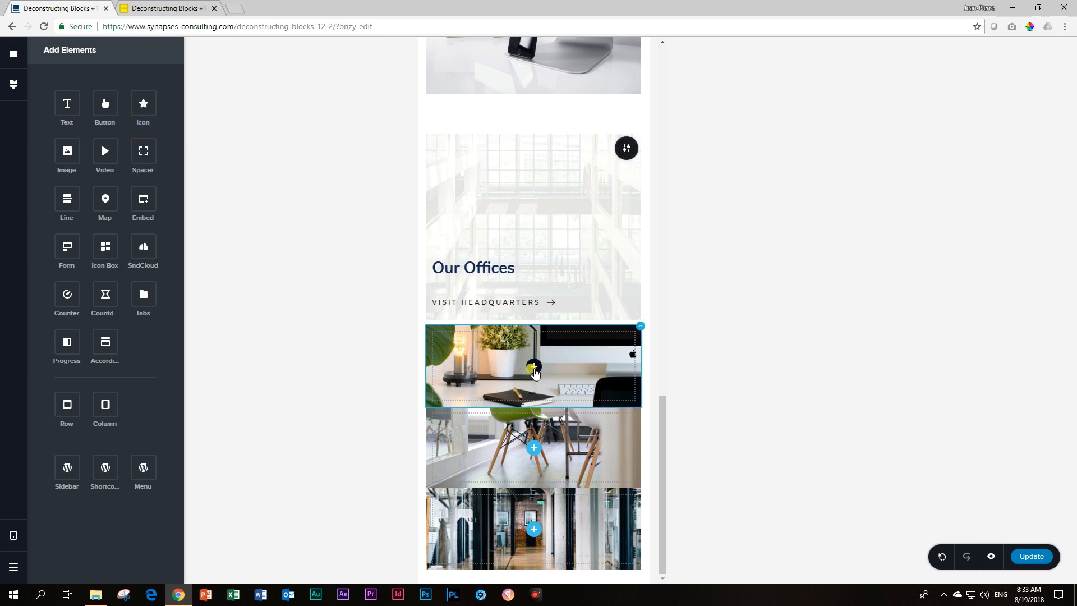
pyautogui.click(230, 302)
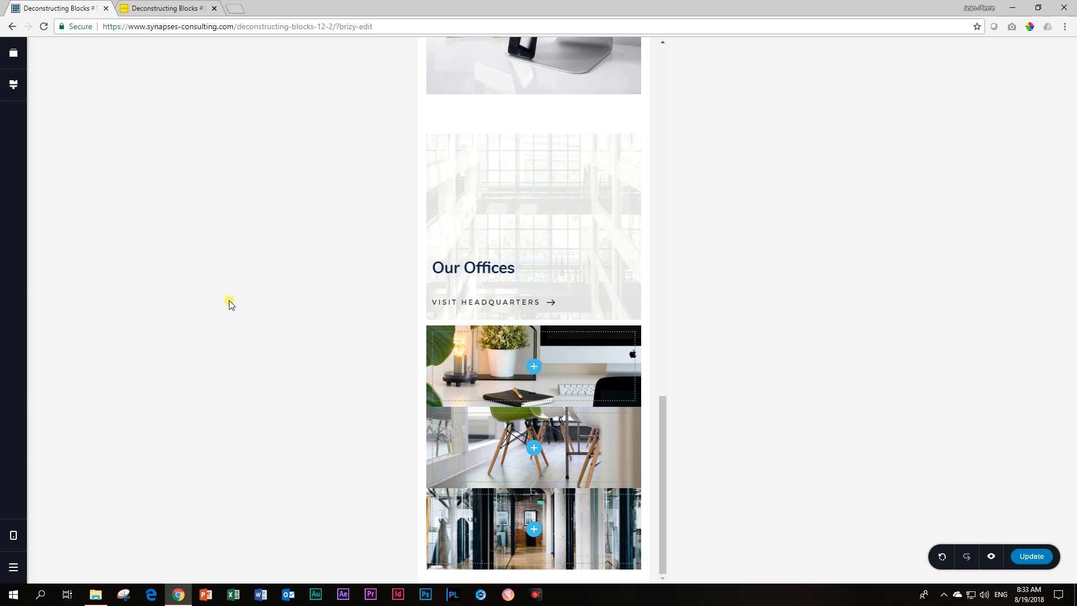
# - Return to Desktop view and undo the accidentally inserted spacer
pyautogui.click(13, 536)
pyautogui.click(49, 522)
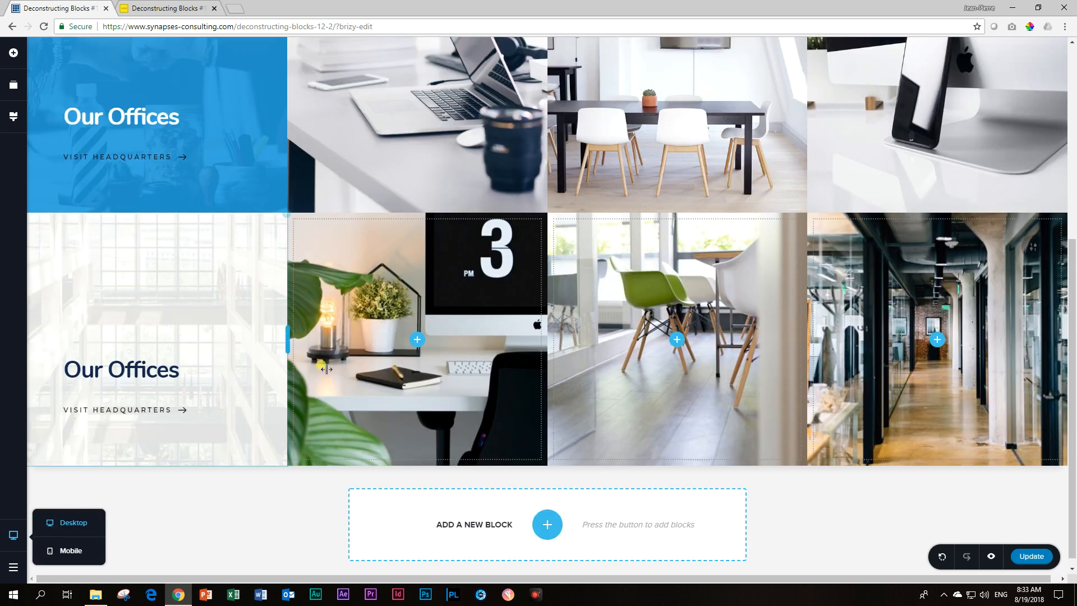
pyautogui.click(414, 339)
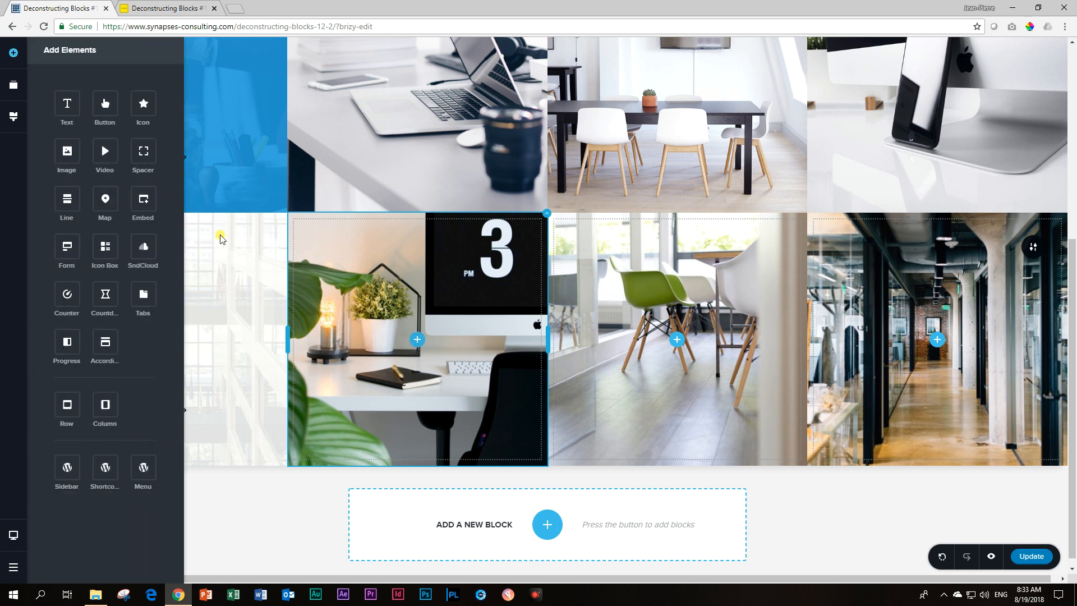
pyautogui.hotkey('ctrl', 'z')
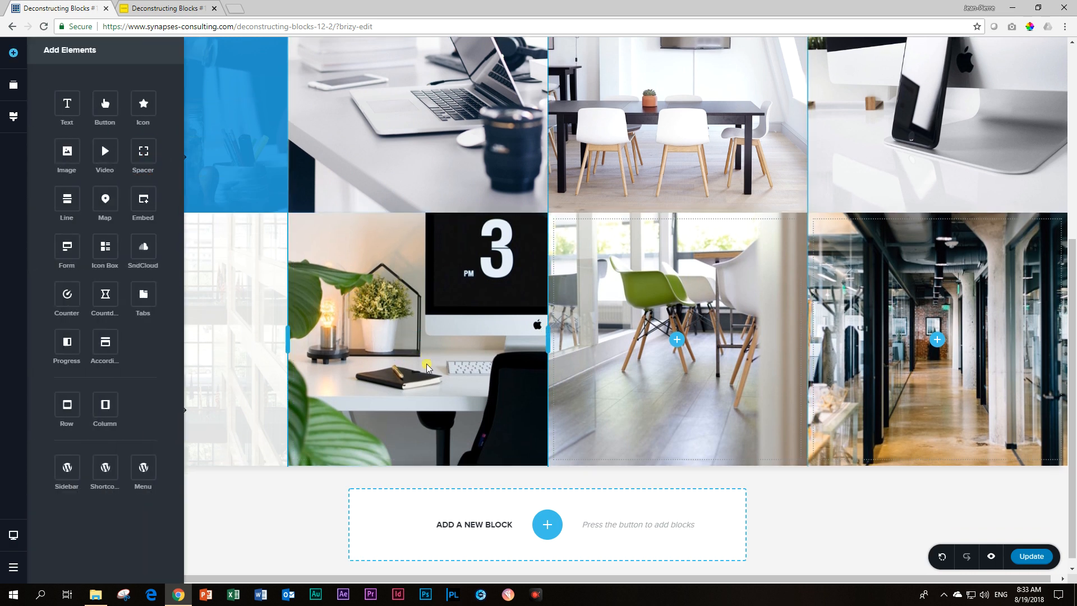
pyautogui.click(377, 301)
pyautogui.click(399, 232)
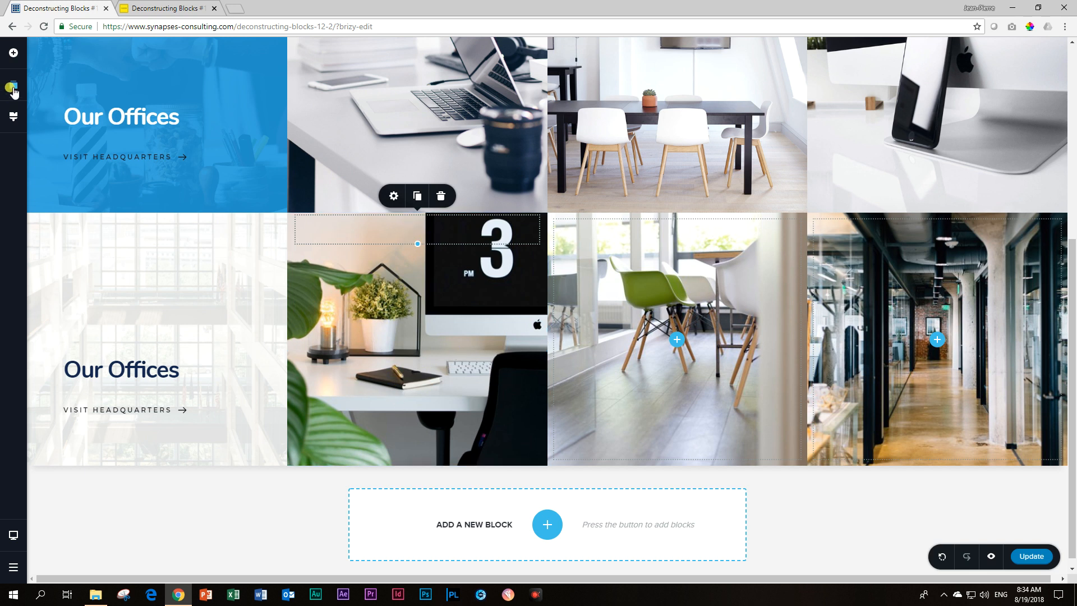
# - Drop a Spacer into the hallway image column
pyautogui.click(13, 53)
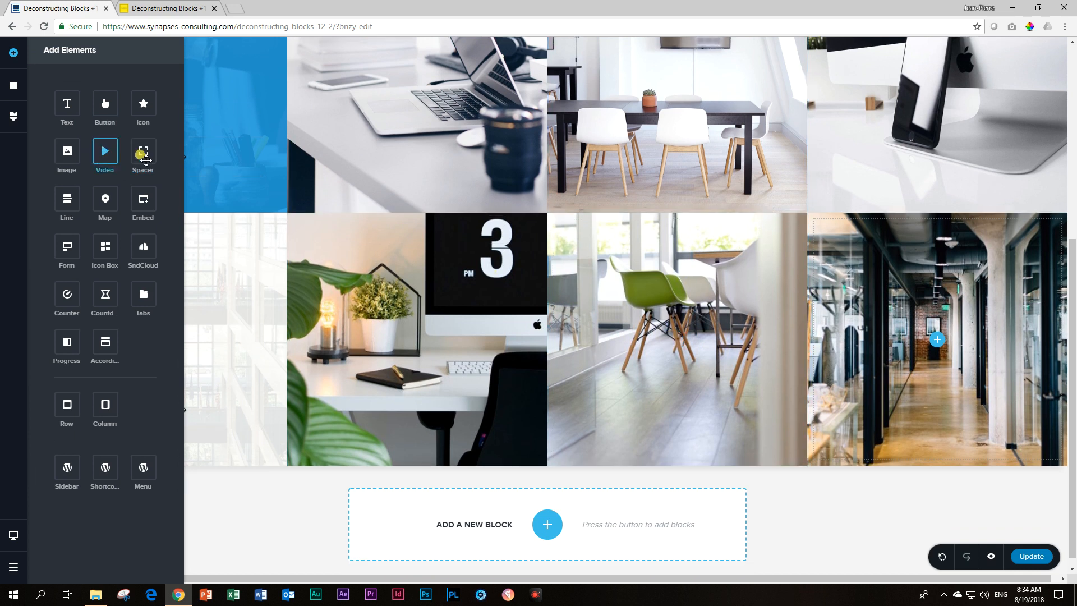
pyautogui.moveTo(676, 347); pyautogui.dragTo(922, 339)
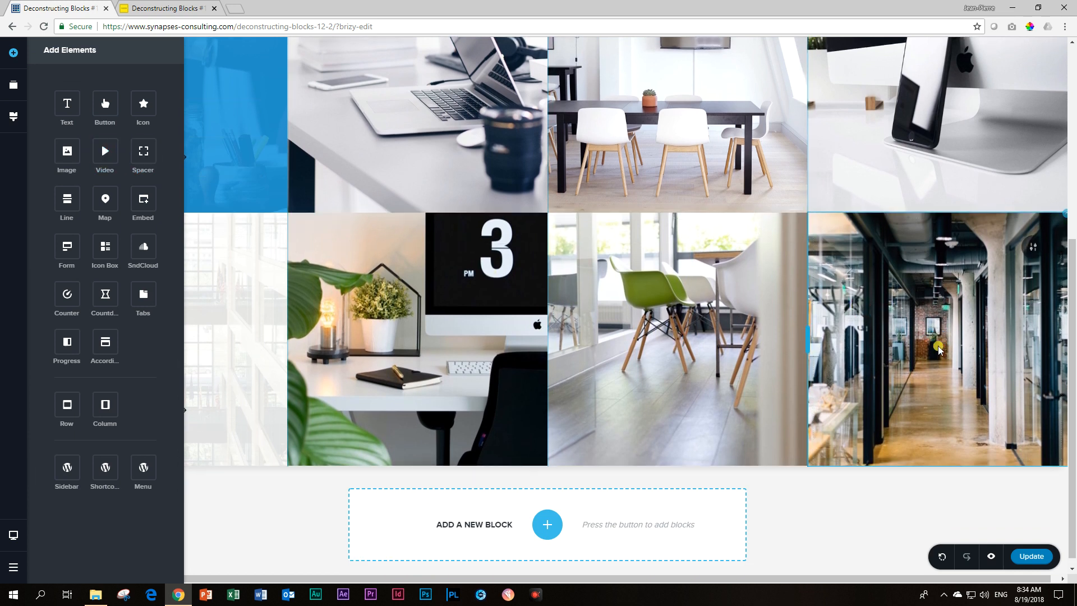
pyautogui.click(249, 536)
# - Switch to Mobile view and set the desk column's spacer height to 250 px
pyautogui.click(12, 535)
pyautogui.click(64, 550)
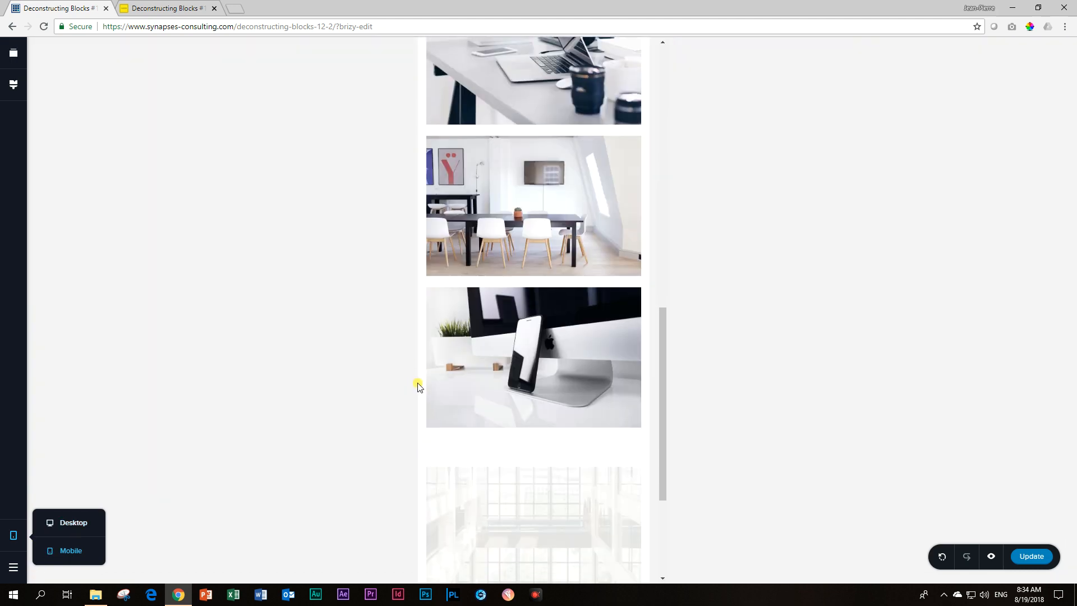
pyautogui.scroll(-5, 414, 369)
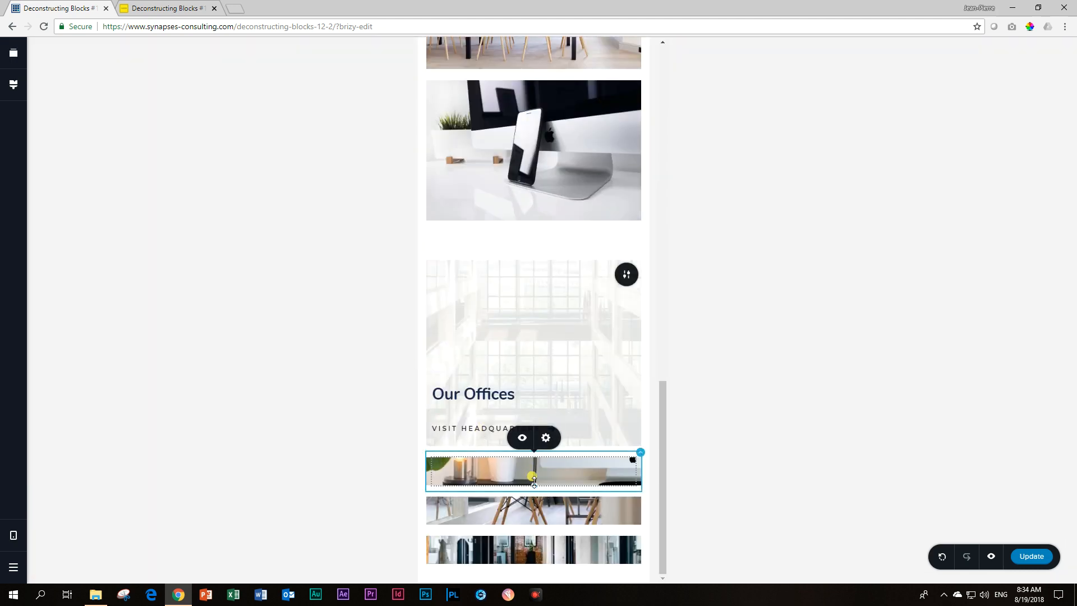
pyautogui.click(545, 438)
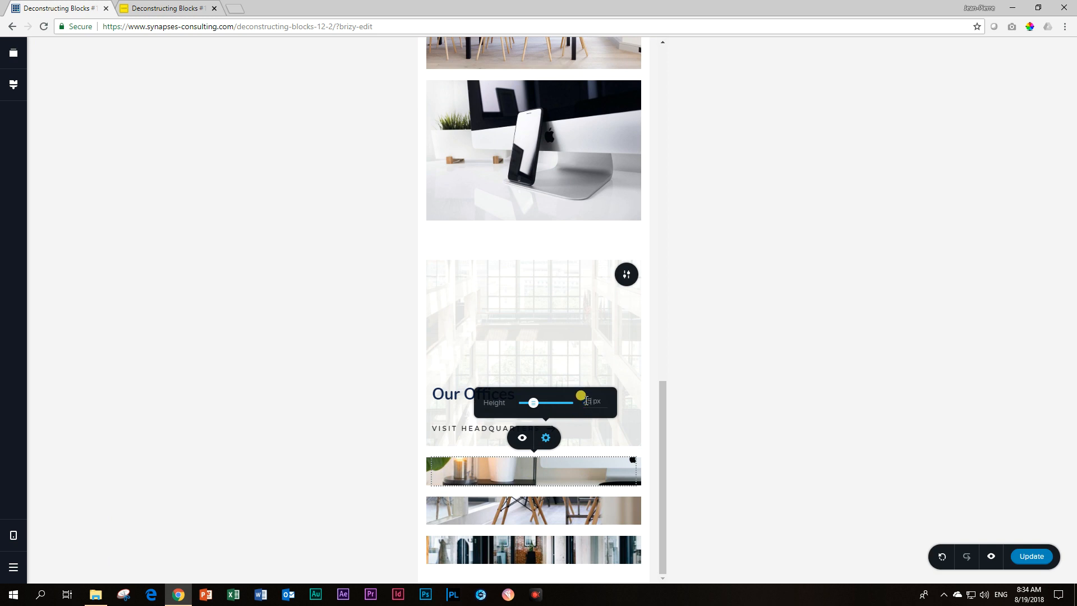
pyautogui.write('504')
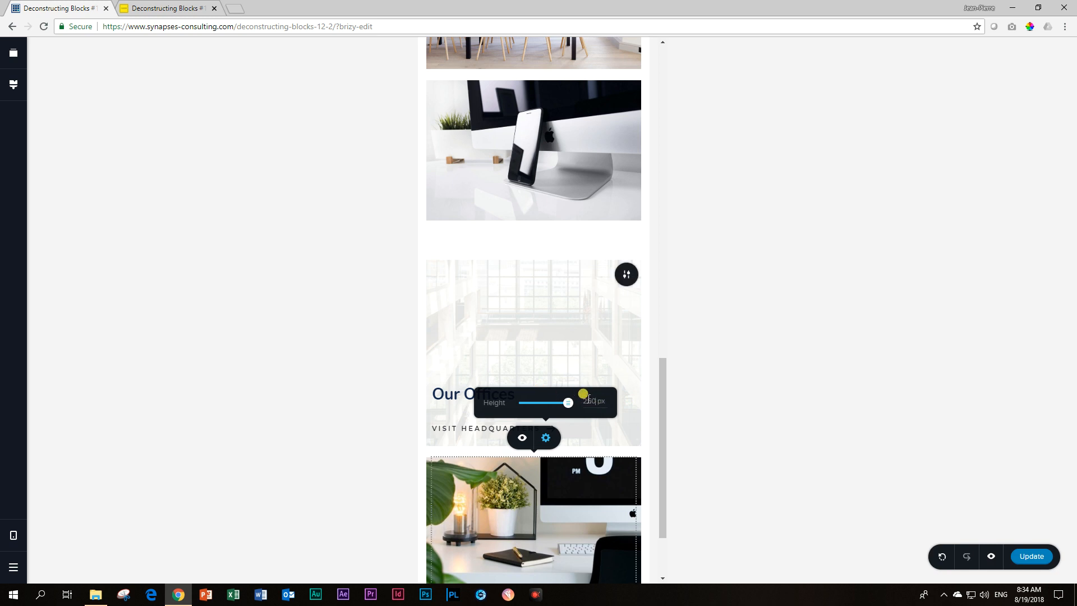
pyautogui.click(696, 351)
pyautogui.moveTo(662, 446); pyautogui.dragTo(661, 506)
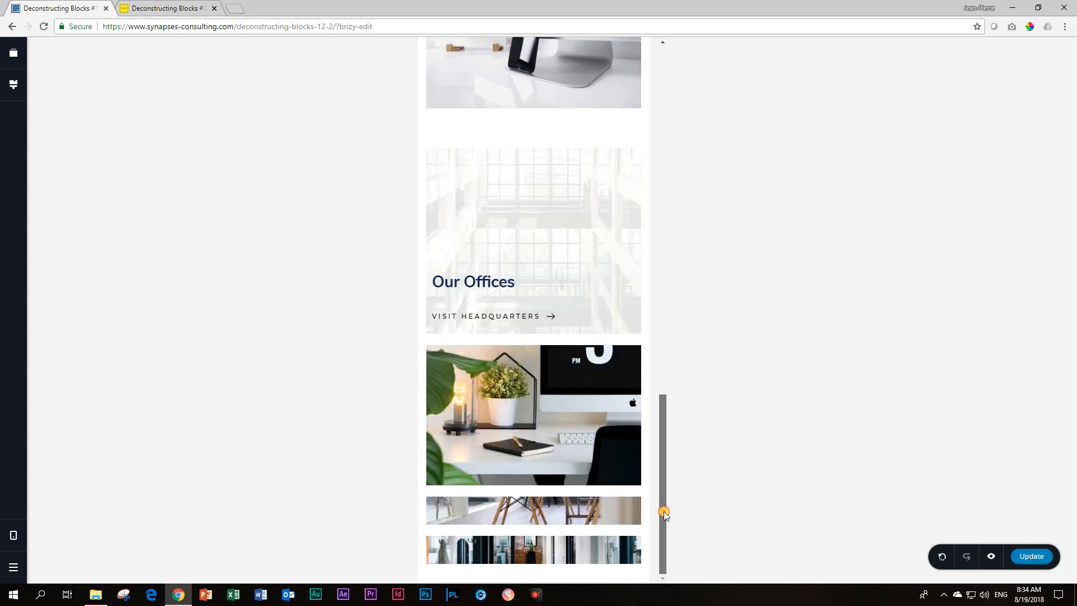
# - Set the chairs and hallway column spacers to 250 px as well
pyautogui.click(558, 509)
pyautogui.click(545, 476)
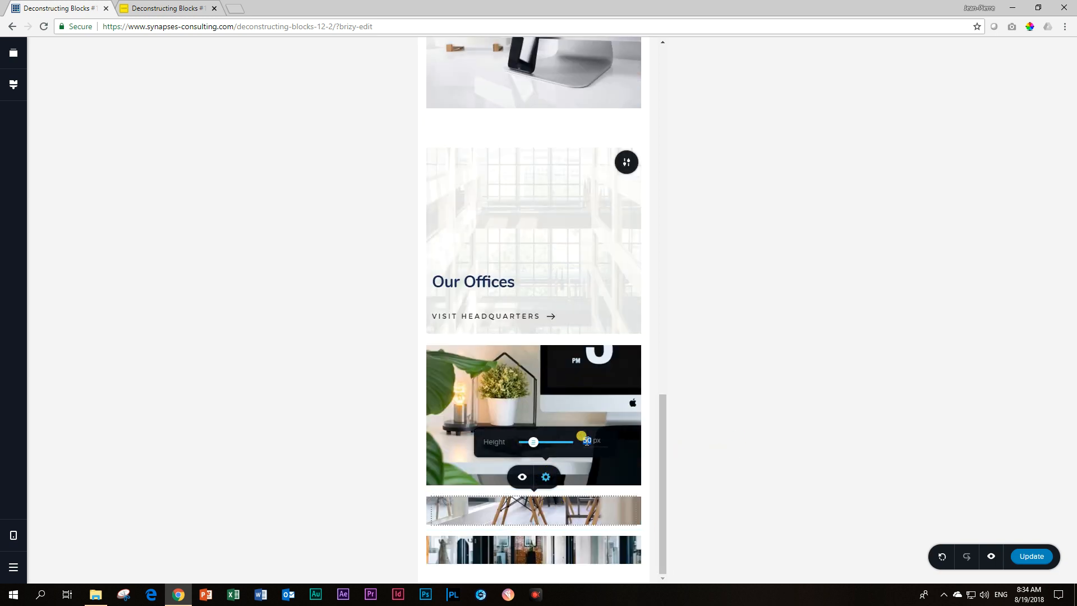
pyautogui.write('150')
pyautogui.press('Return')
pyautogui.scroll(-3, 558, 476)
pyautogui.click(545, 548)
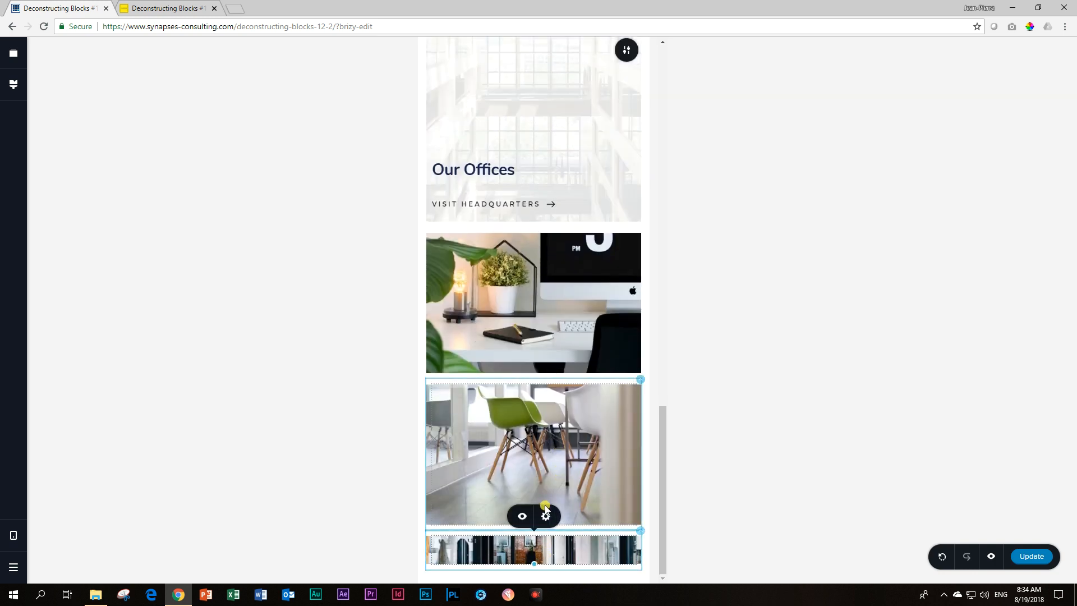
pyautogui.click(545, 516)
pyautogui.click(589, 481)
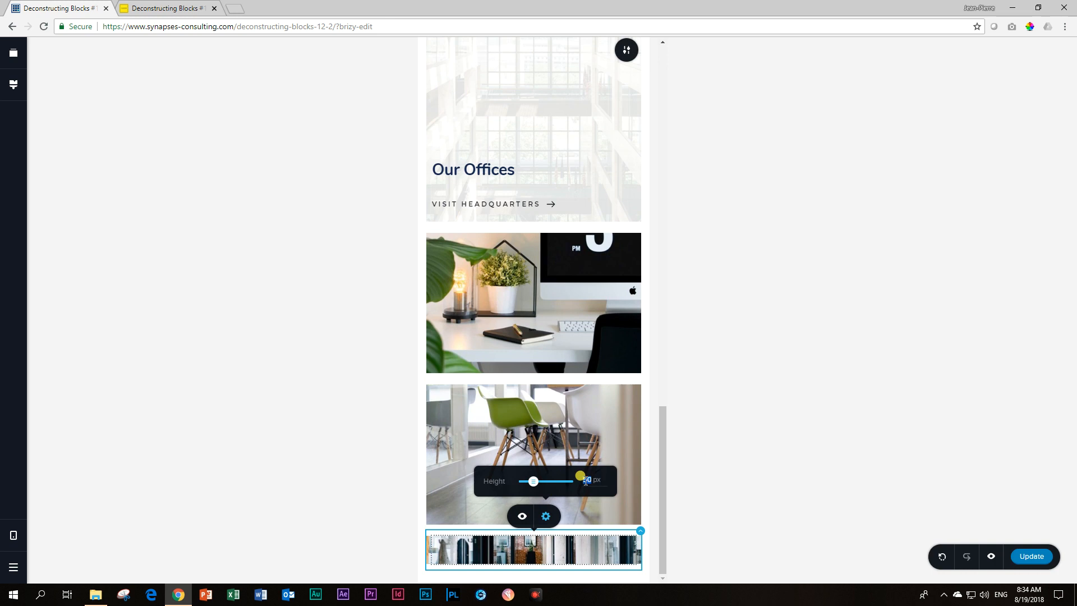
pyautogui.write('250')
pyautogui.press('Return')
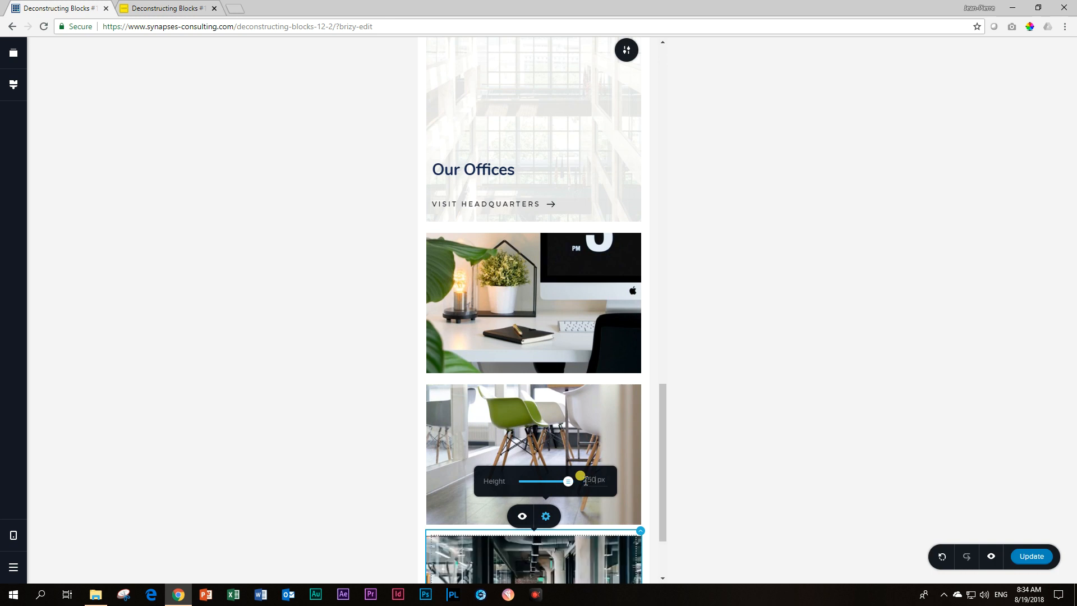
pyautogui.click(787, 423)
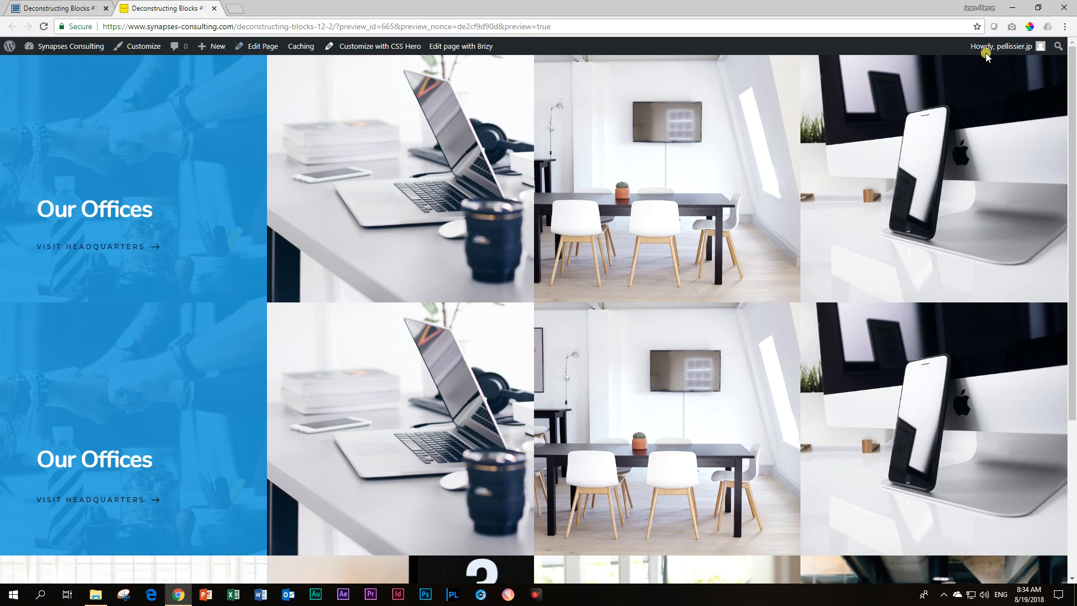
# - Preview the Our Offices section at narrow width, then maximize the window again
pyautogui.click(1037, 7)
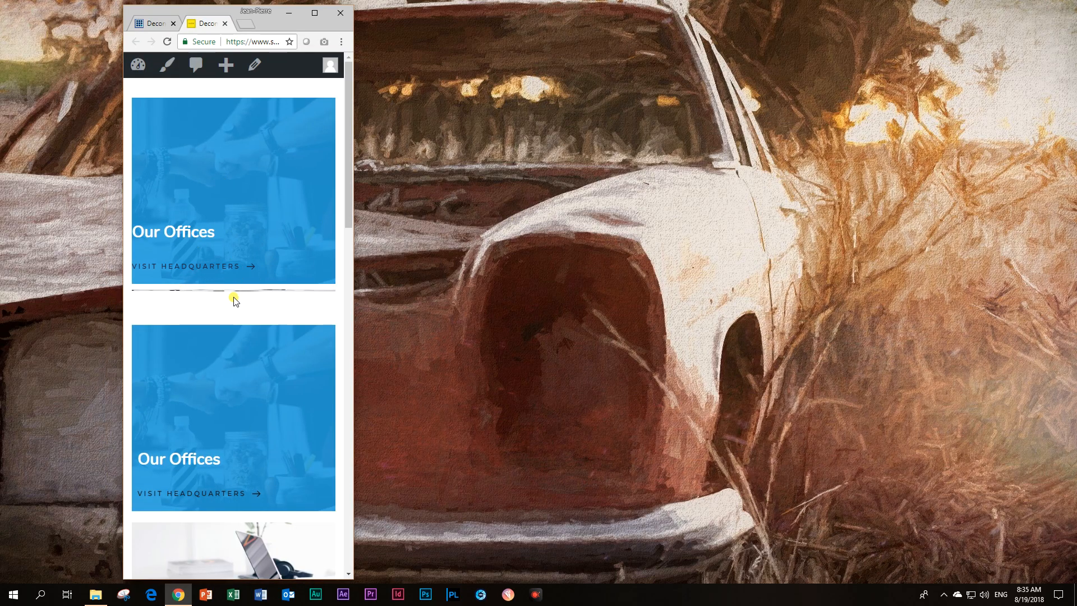
pyautogui.scroll(-5, 240, 278)
pyautogui.scroll(-5, 300, 370)
pyautogui.scroll(-3, 270, 336)
pyautogui.scroll(5, 252, 363)
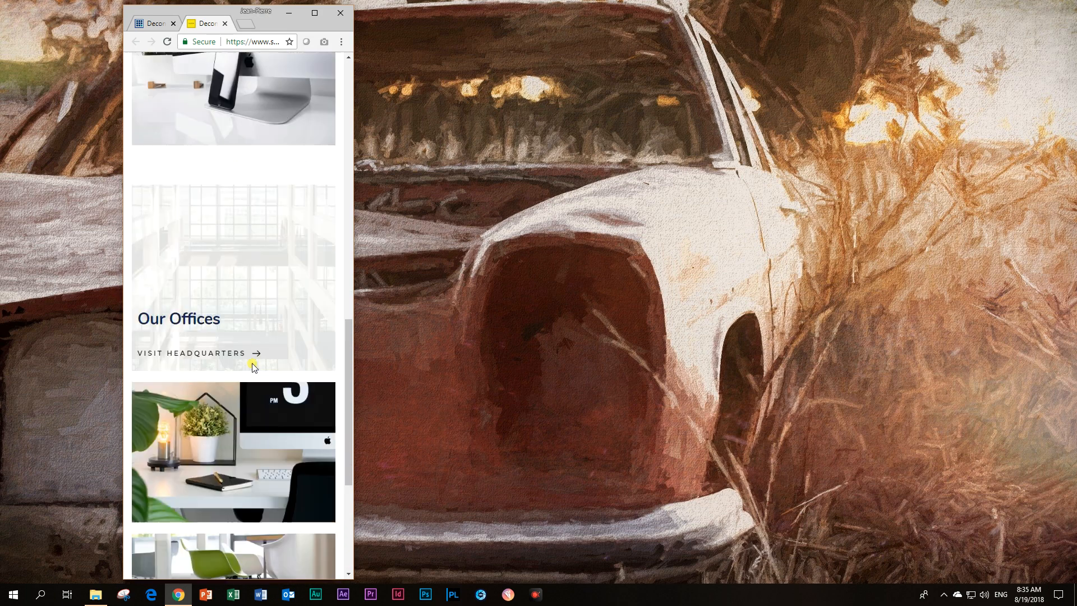
pyautogui.scroll(5, 251, 363)
pyautogui.scroll(5, 252, 363)
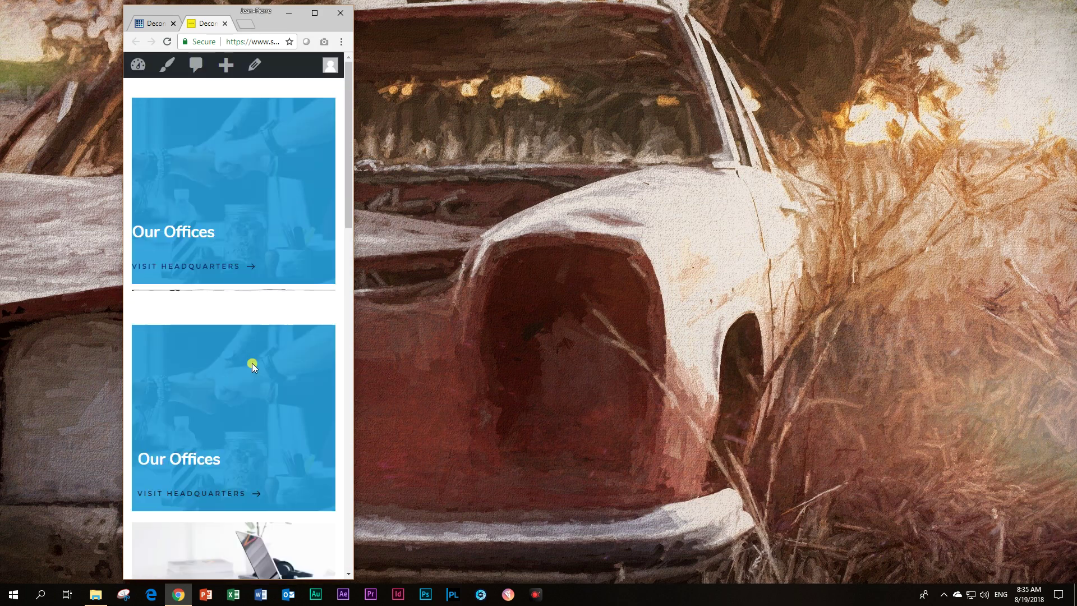
pyautogui.click(314, 12)
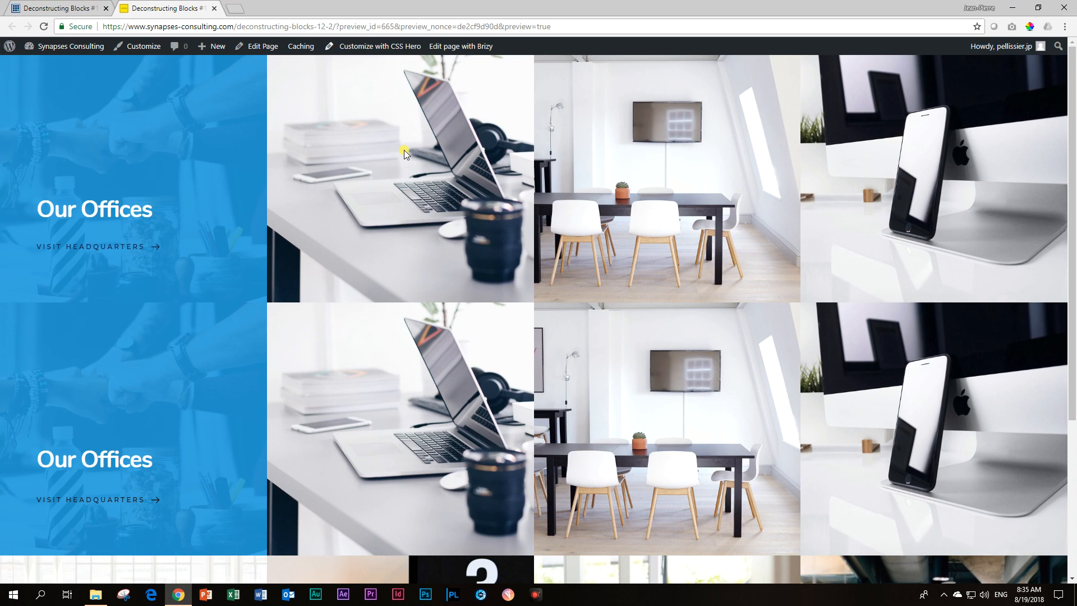
pyautogui.scroll(-3, 374, 222)
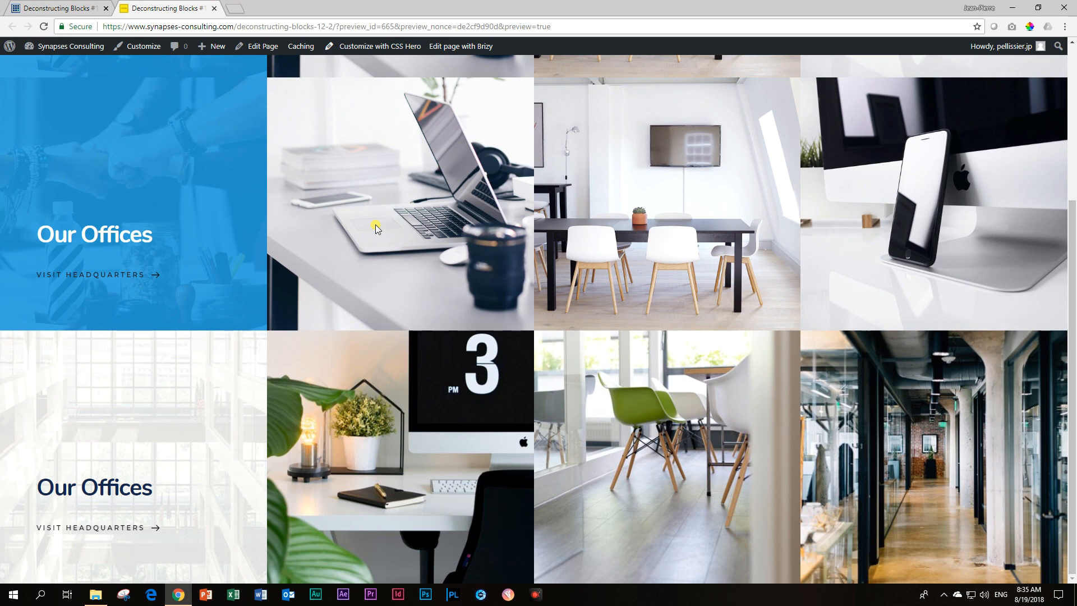
pyautogui.click(59, 8)
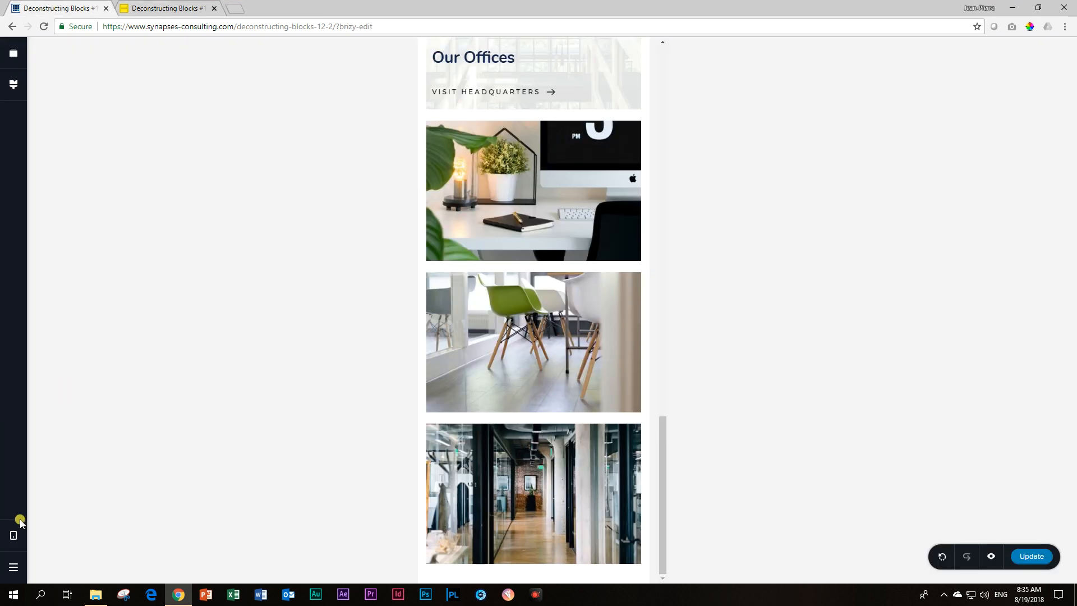
pyautogui.click(13, 535)
pyautogui.click(534, 356)
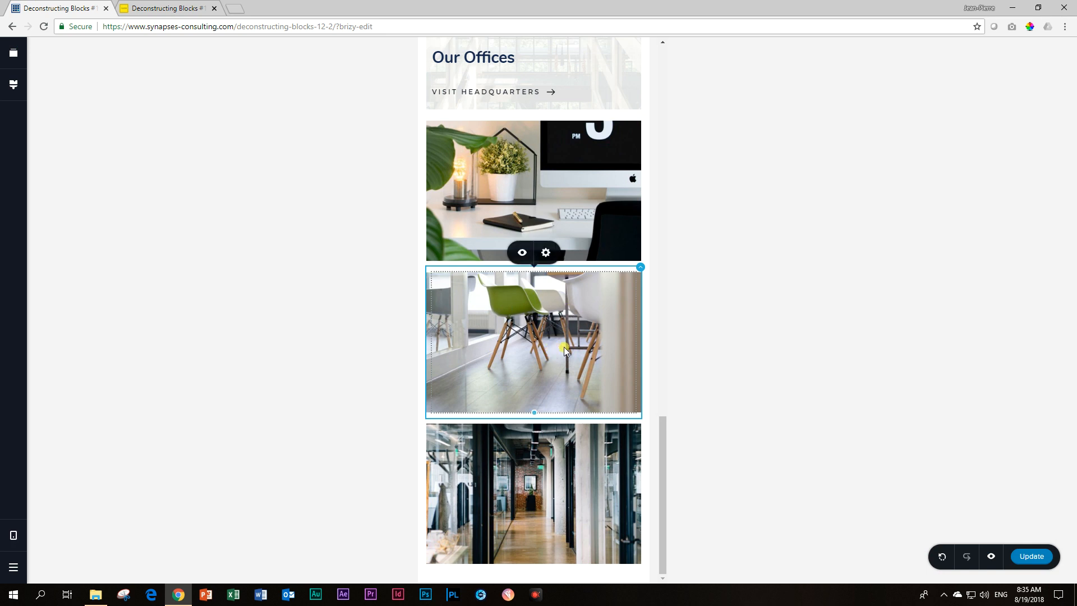
pyautogui.click(532, 191)
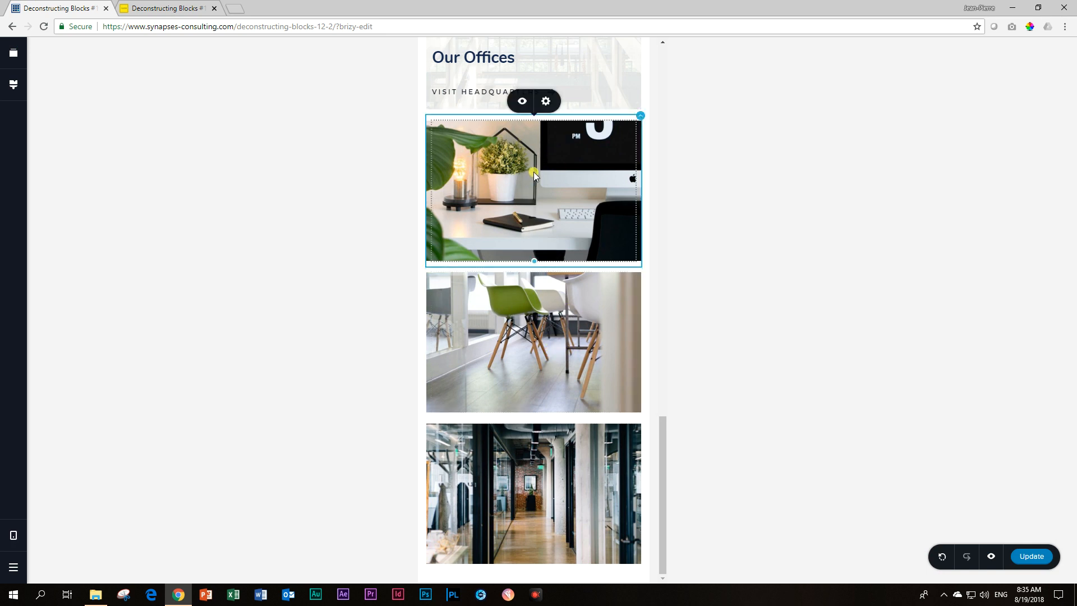